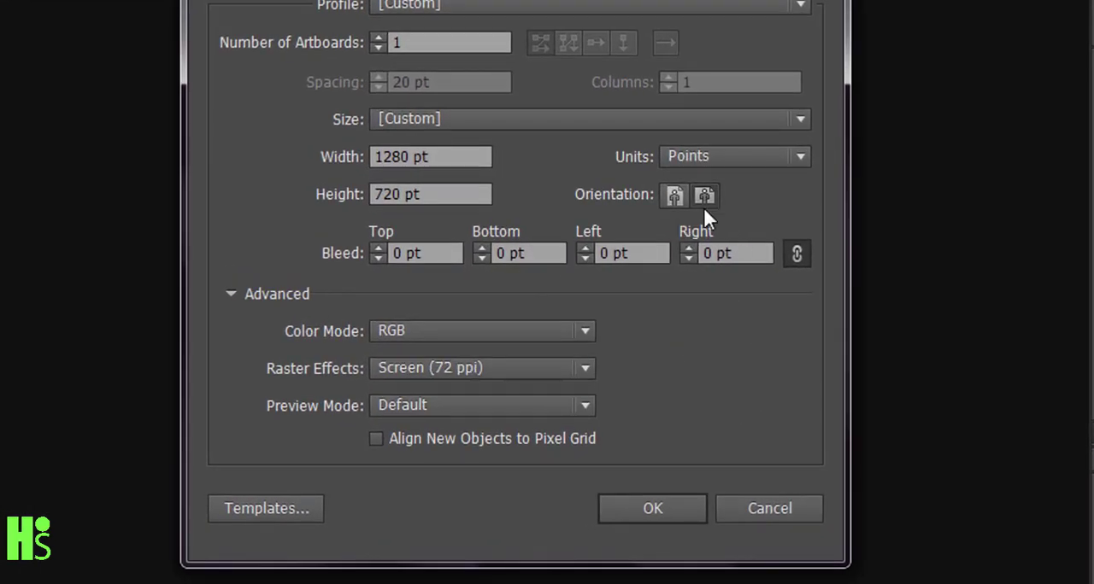
# Create the 1280 x 720 pt landscape document and add a layer named "Cirle" above Layer 1
pyautogui.click(703, 196)
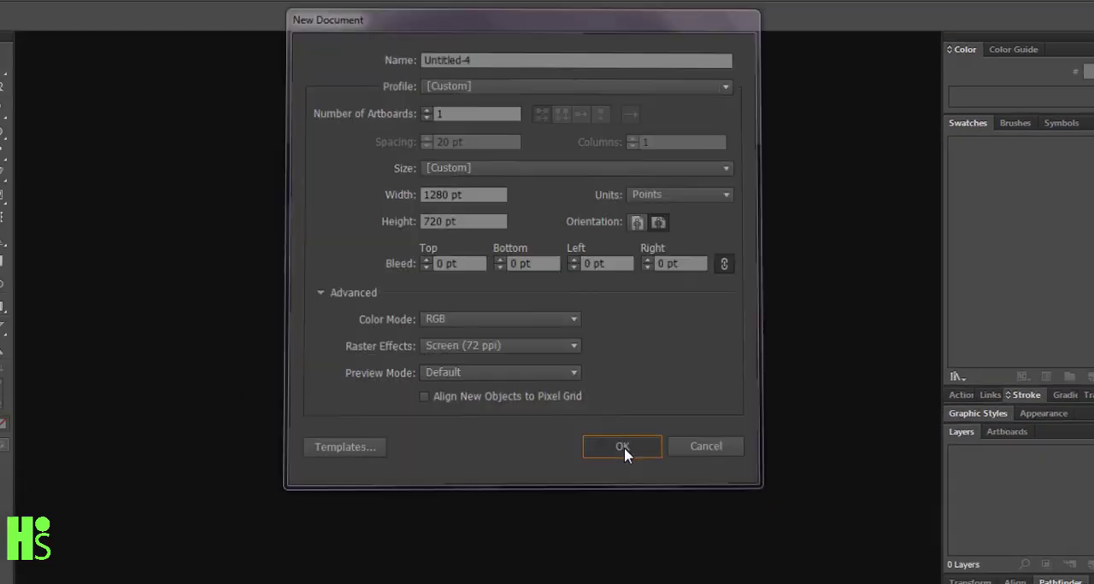
pyautogui.click(652, 508)
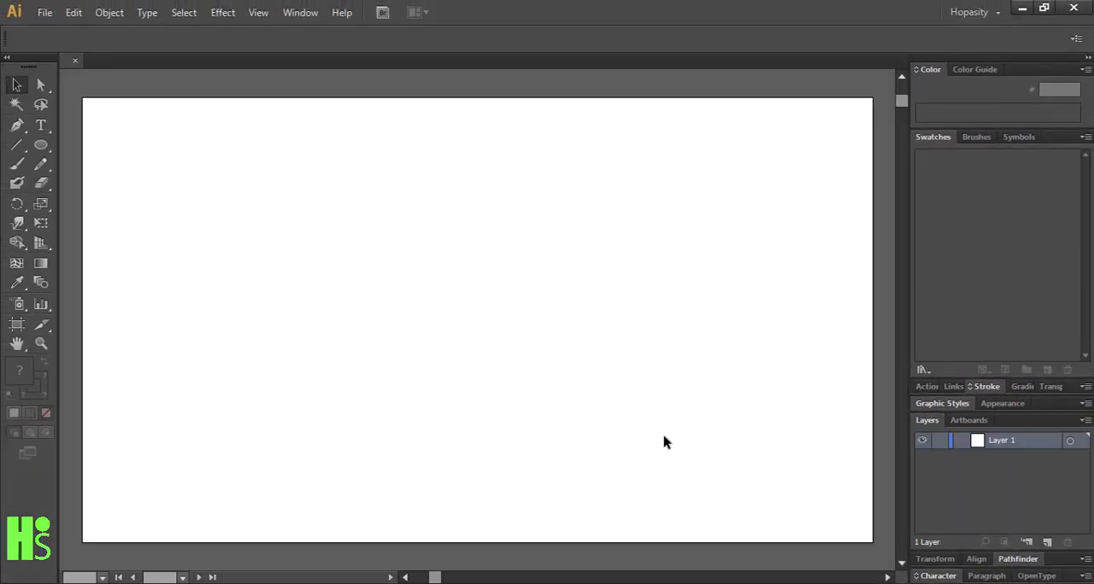
pyautogui.click(1046, 542)
pyautogui.doubleClick(1006, 440)
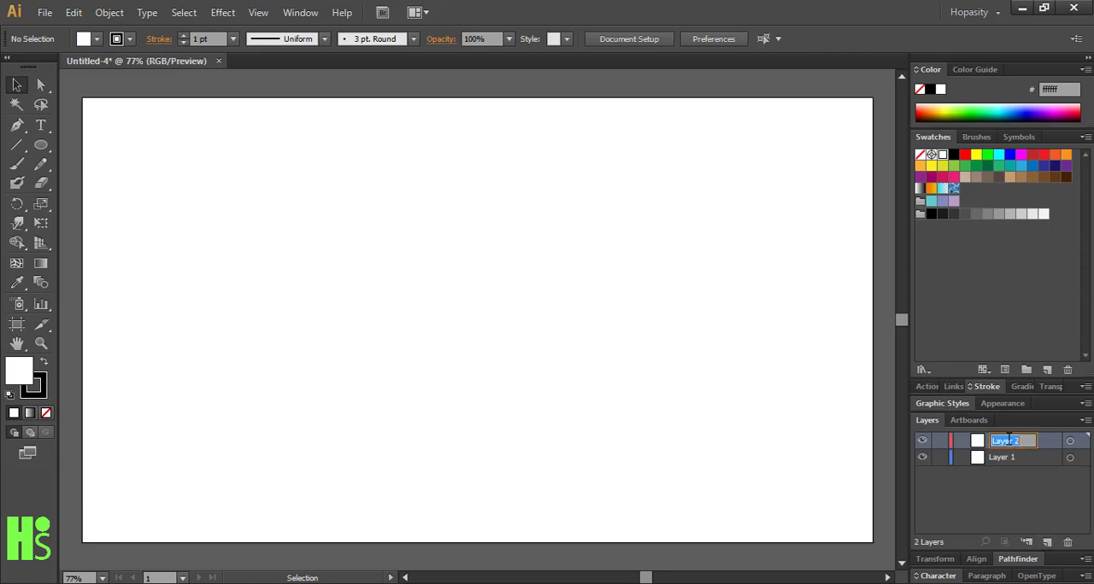
pyautogui.press('BackSpace')
pyautogui.press('Return')
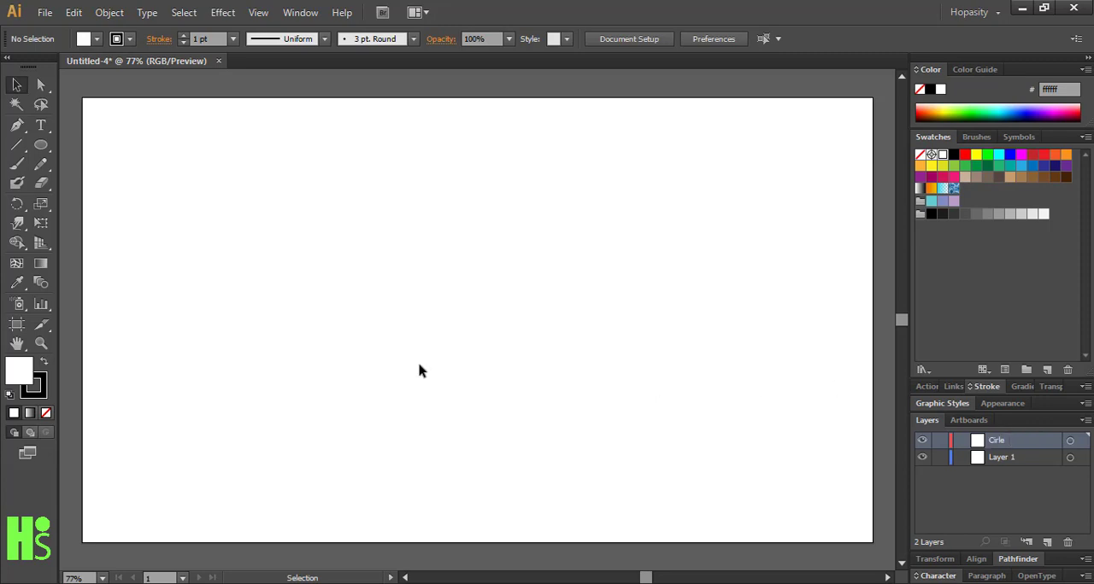
# Draw a large circle with the Ellipse tool on the Cirle layer and move it to the centre of the artboard
pyautogui.click(40, 145)
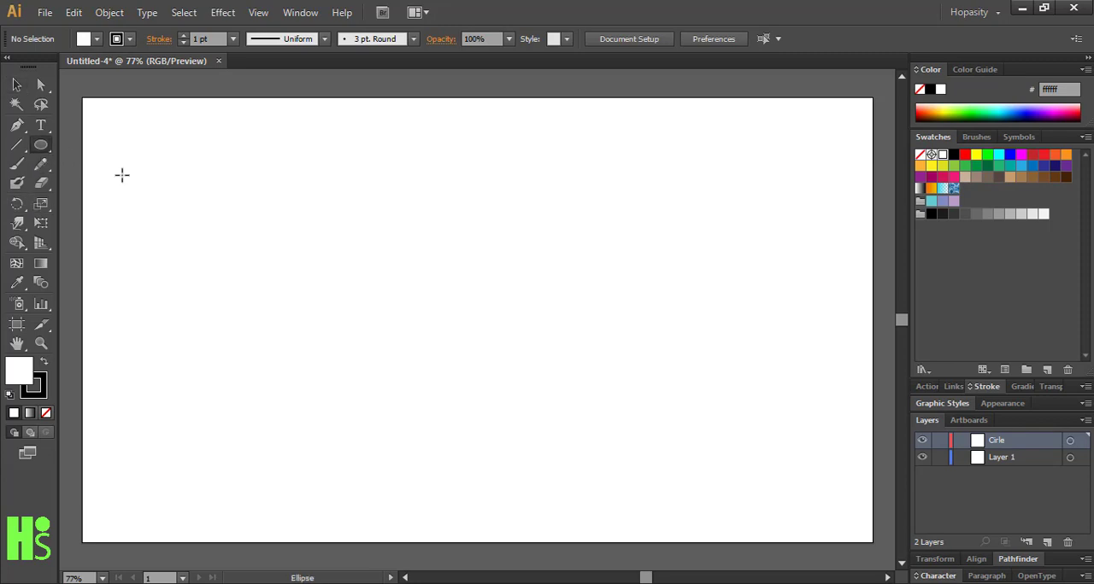
pyautogui.moveTo(321, 239); pyautogui.dragTo(565, 429)
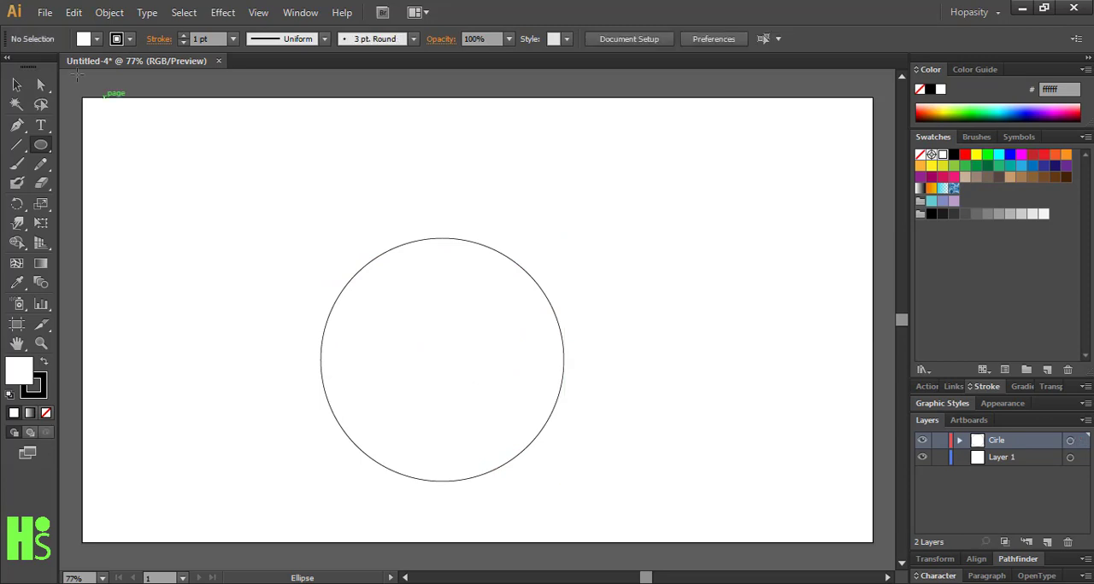
pyautogui.click(17, 84)
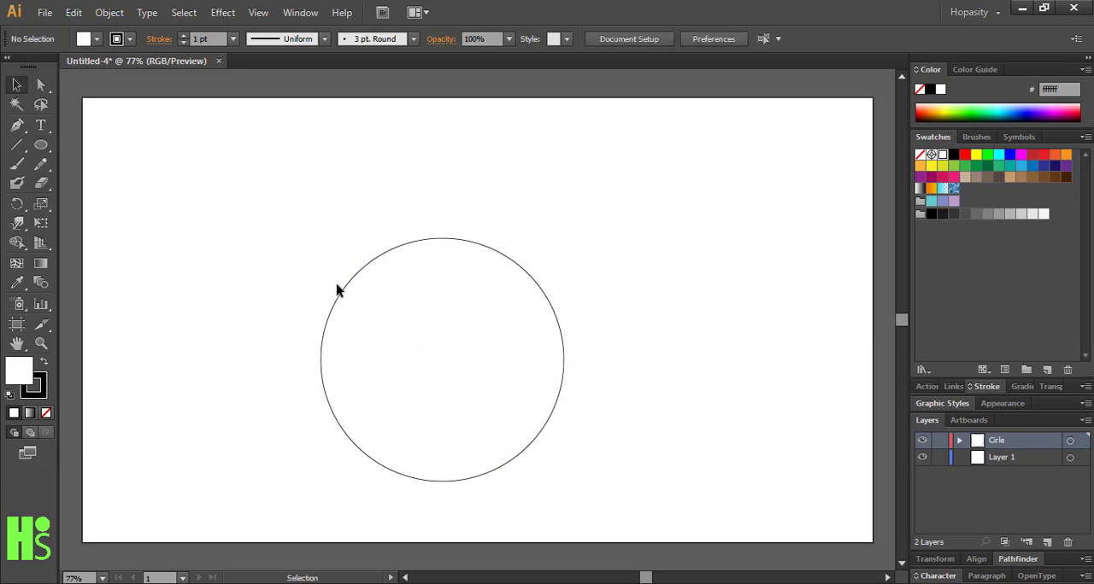
pyautogui.moveTo(345, 298); pyautogui.dragTo(379, 253)
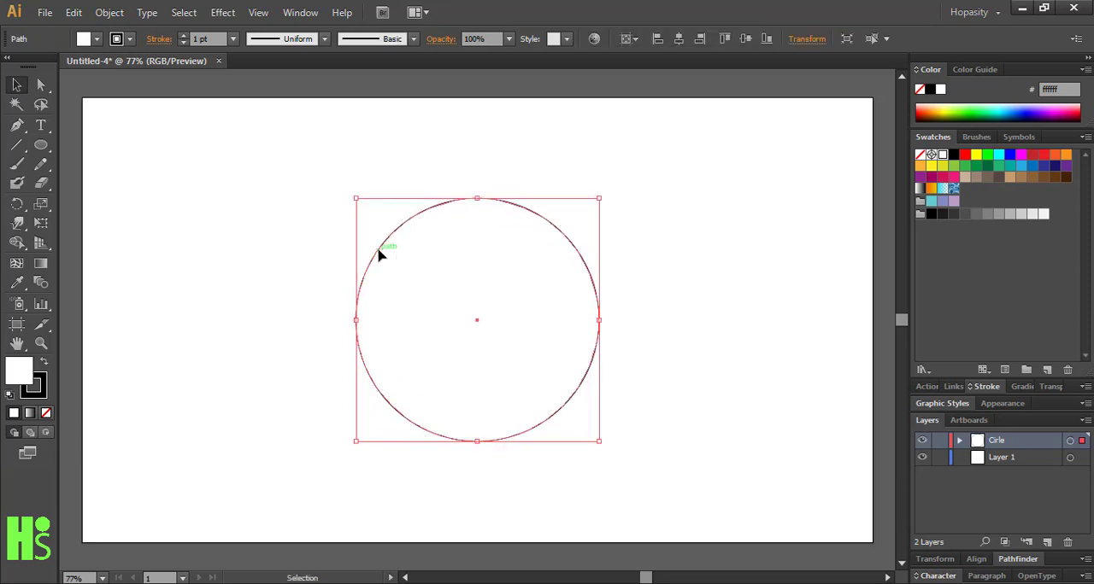
# Swap the circle's fill and stroke colours to give it a black fill, and remove its stroke
pyautogui.click(256, 306)
pyautogui.click(358, 299)
pyautogui.click(45, 363)
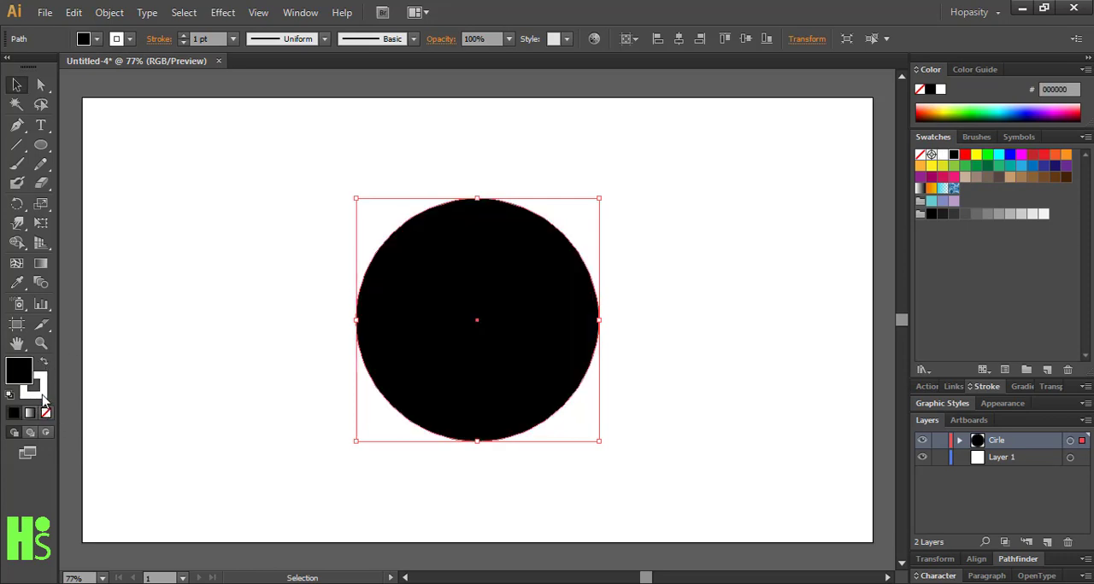
pyautogui.click(47, 413)
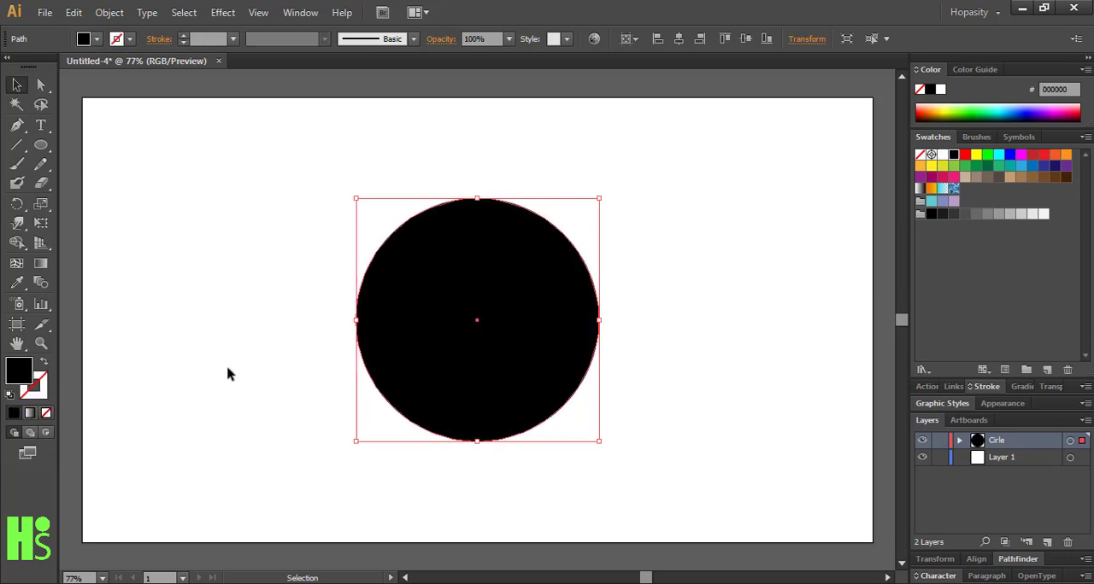
# Nudge the circle slightly and try a purple fill, followed by a cyan fill, on it
pyautogui.moveTo(502, 338)
pyautogui.mouseDown()
pyautogui.moveTo(494, 320)
pyautogui.moveTo(504, 325)
pyautogui.mouseUp()
pyautogui.click(315, 347)
pyautogui.click(464, 349)
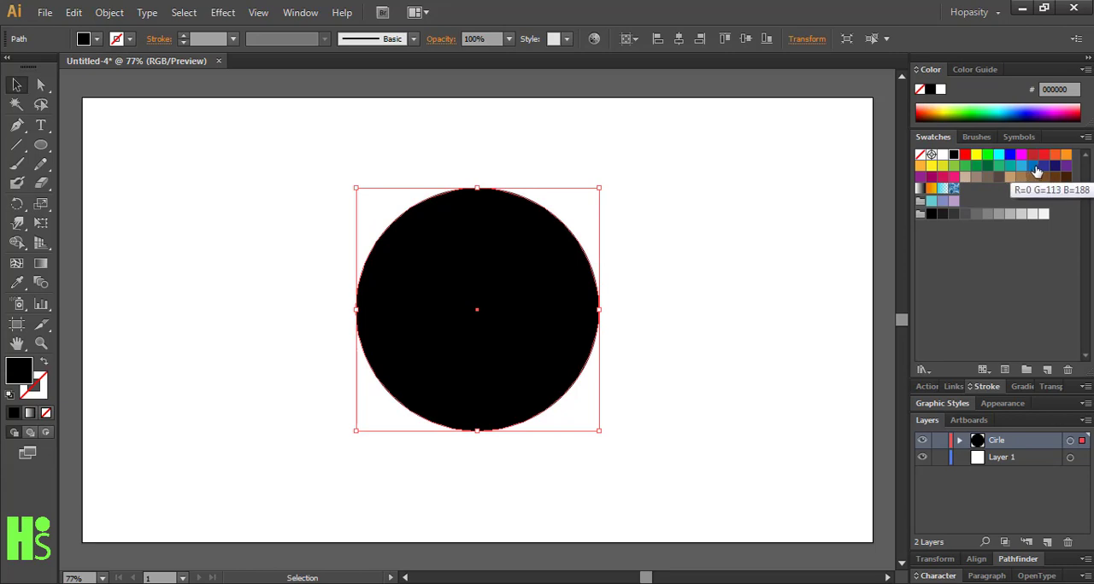
pyautogui.click(1066, 167)
pyautogui.click(789, 249)
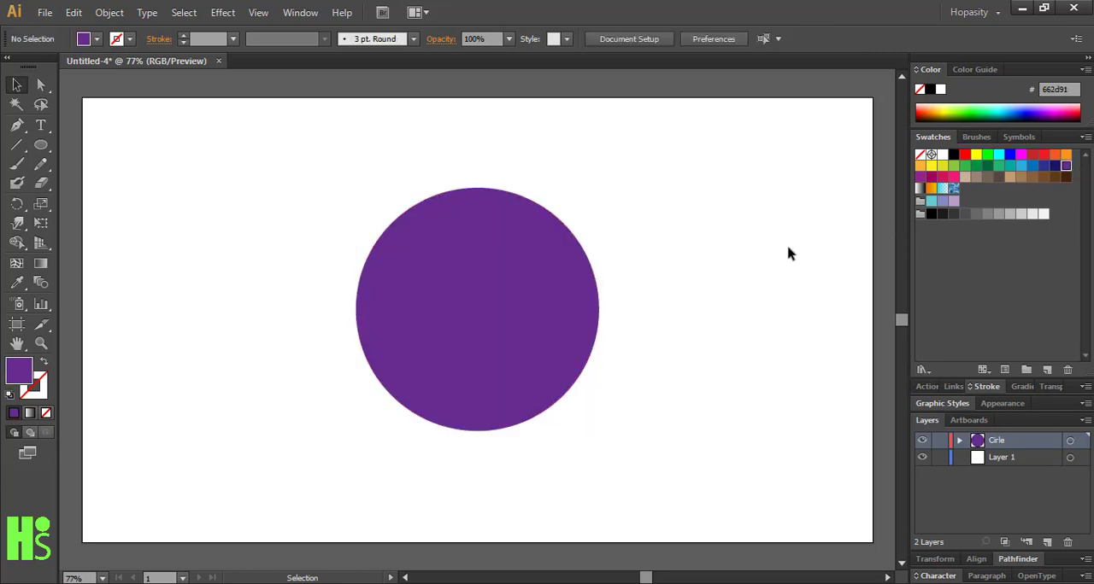
pyautogui.moveTo(537, 364); pyautogui.dragTo(530, 364)
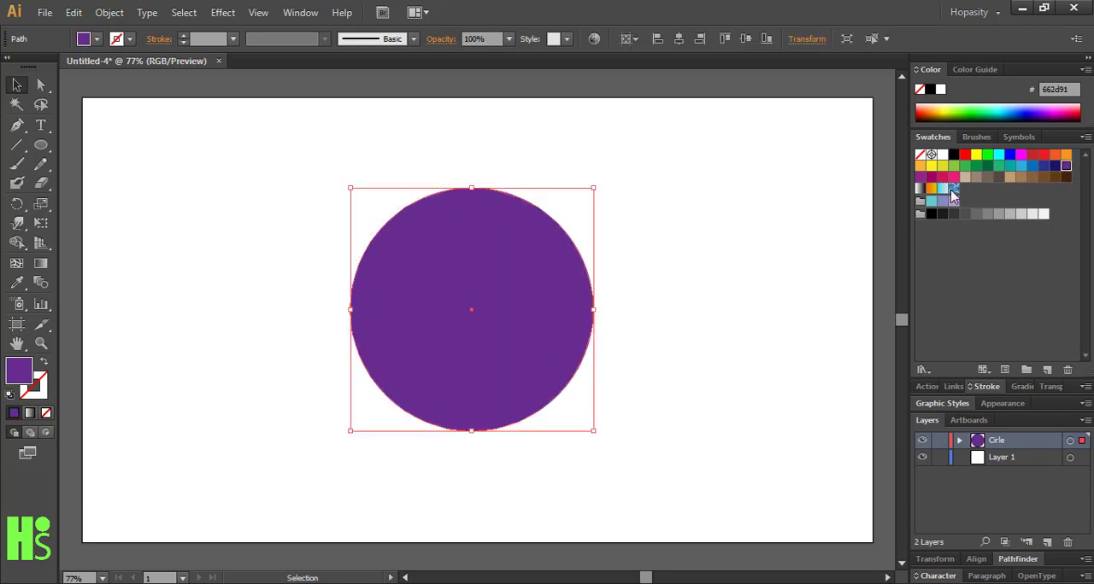
pyautogui.click(999, 156)
pyautogui.click(777, 315)
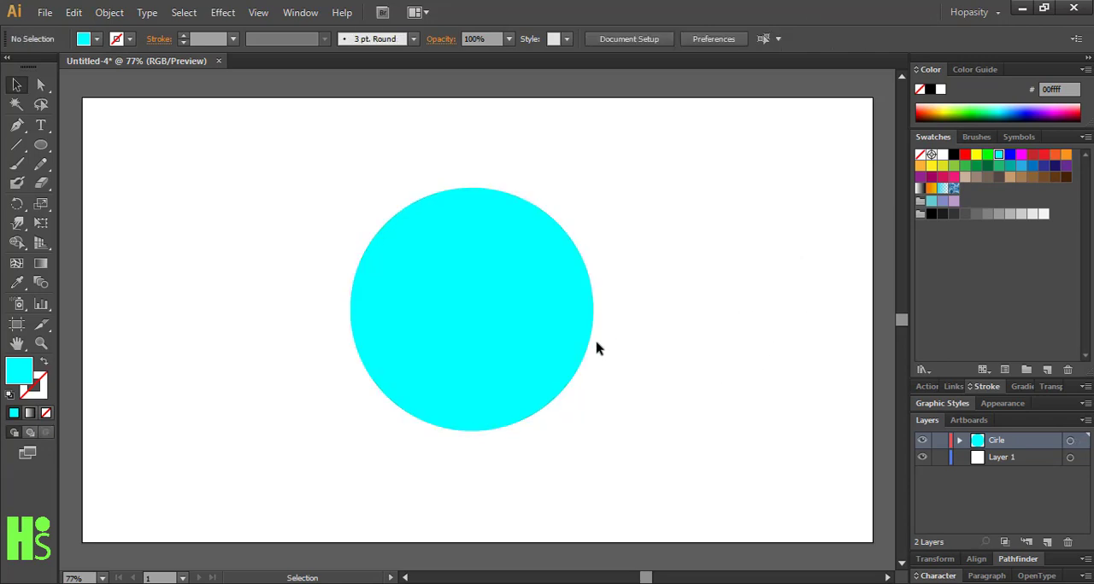
# Fill the circle with pure blue (0000ff)
pyautogui.click(536, 367)
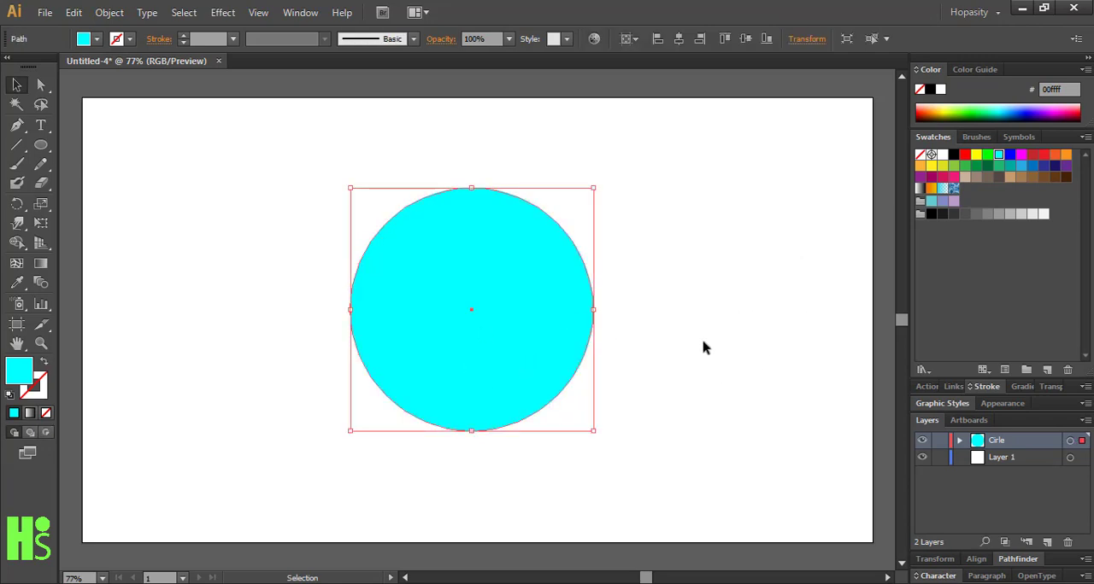
pyautogui.click(1009, 155)
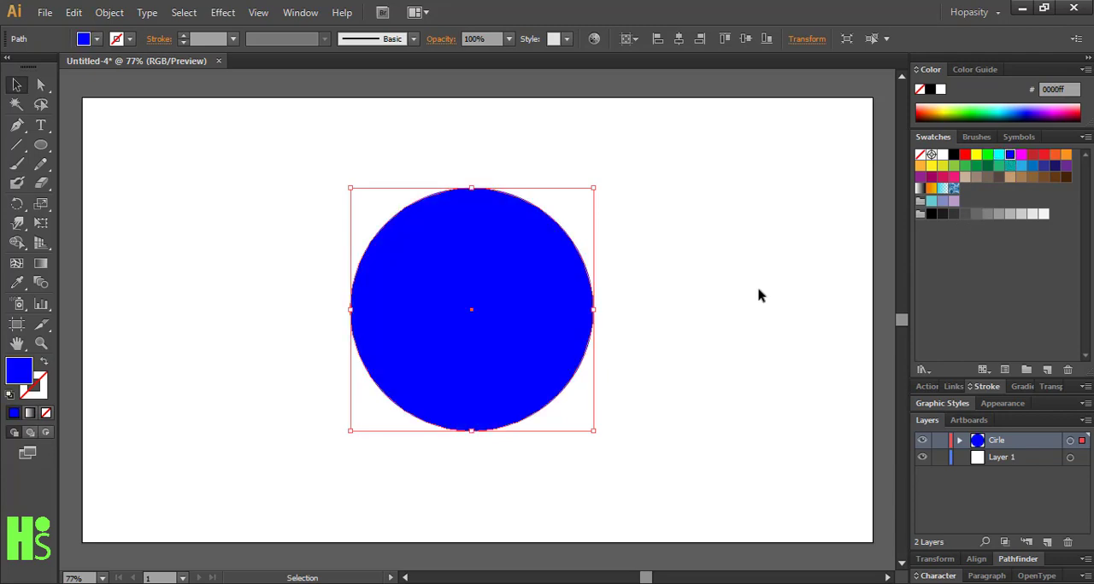
pyautogui.click(659, 360)
# Copy the blue circle and paste the duplicate directly behind the original
pyautogui.click(541, 368)
pyautogui.click(73, 12)
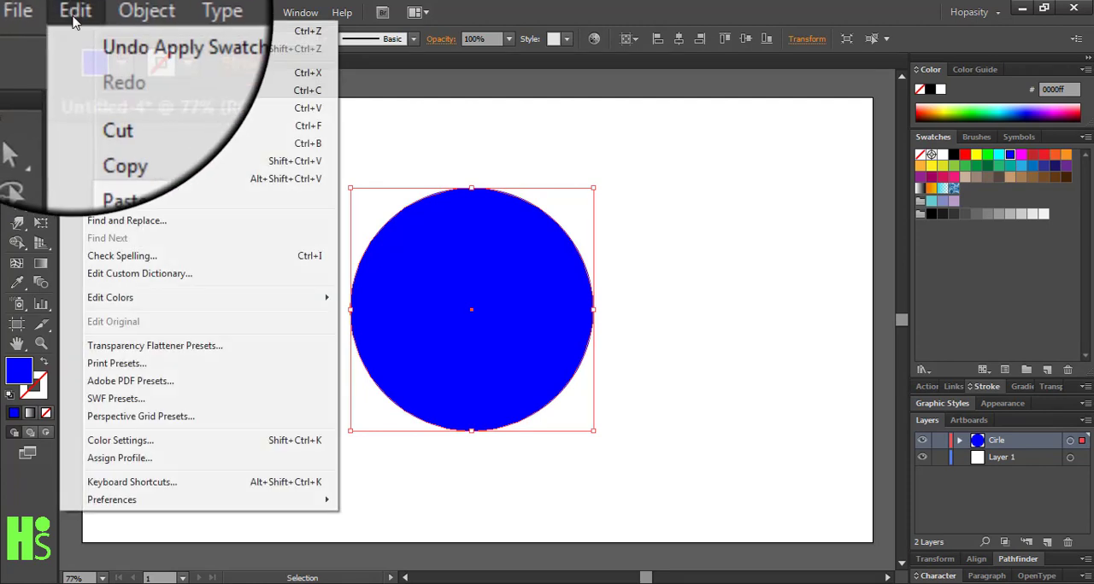
pyautogui.click(111, 90)
pyautogui.click(205, 237)
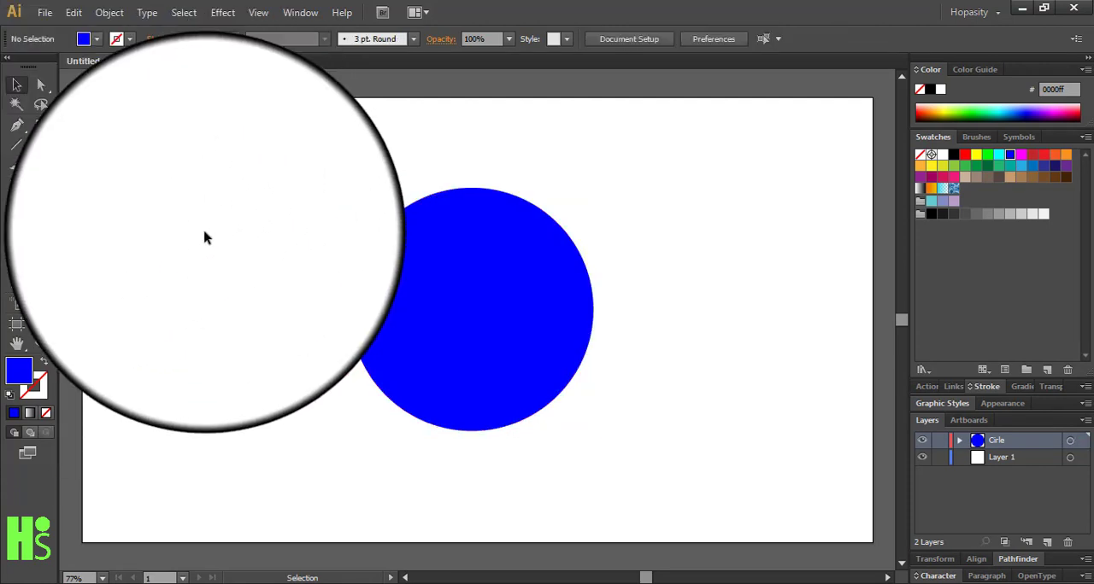
pyautogui.click(383, 258)
pyautogui.click(73, 12)
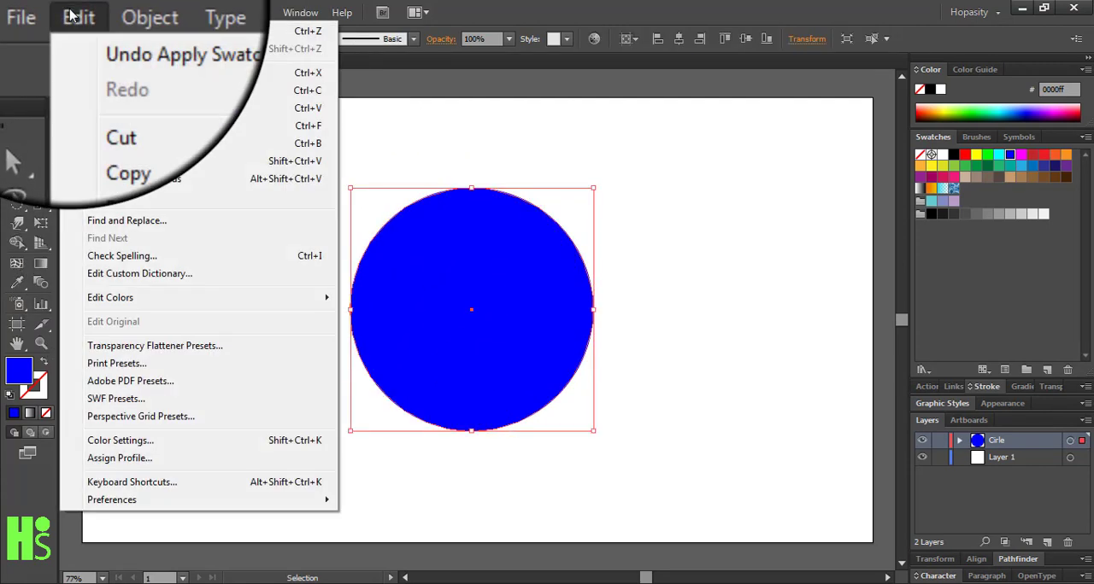
pyautogui.click(118, 144)
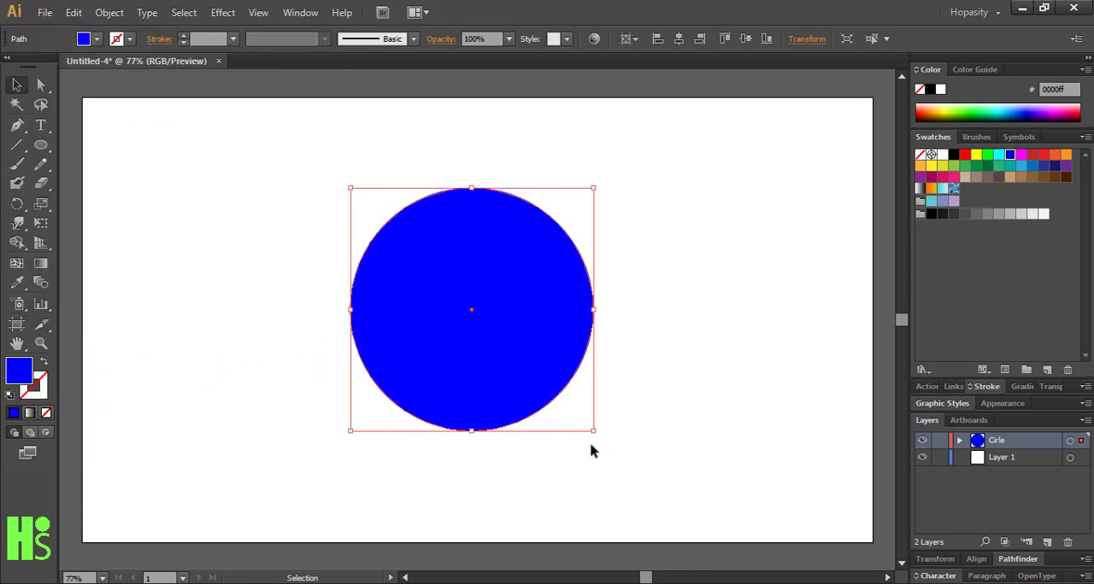
# Enlarge the rear circle proportionally from its centre and fill it with cyan (00ffff) to form a ring around the blue one
pyautogui.moveTo(593, 433); pyautogui.dragTo(616, 455)
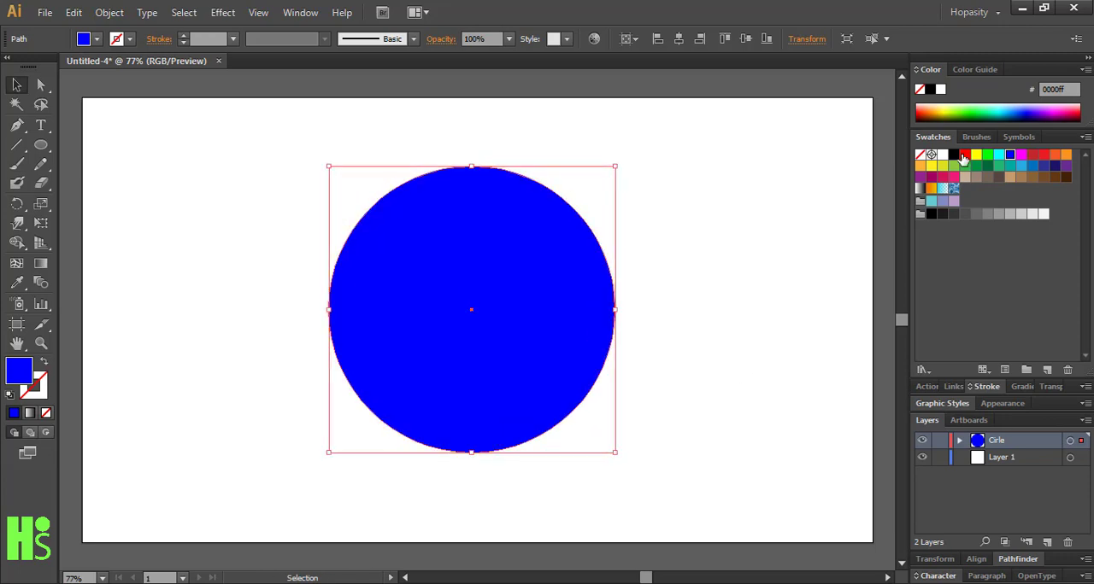
pyautogui.click(998, 154)
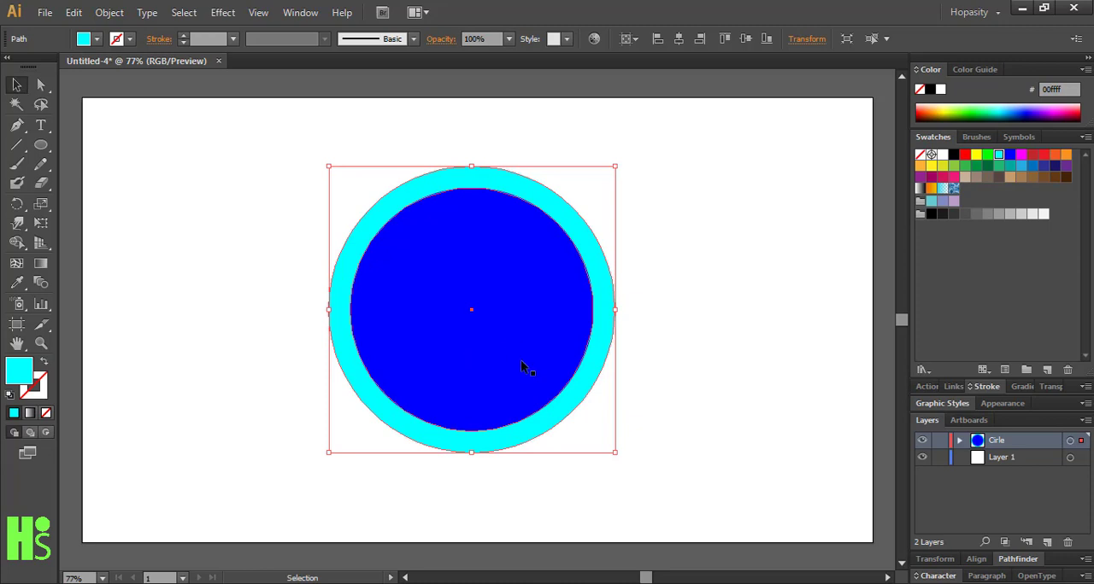
pyautogui.click(286, 384)
# Cut the larger cyan circle and paste it into a new layer named "Cirlce" placed directly below the Cirle layer
pyautogui.click(344, 374)
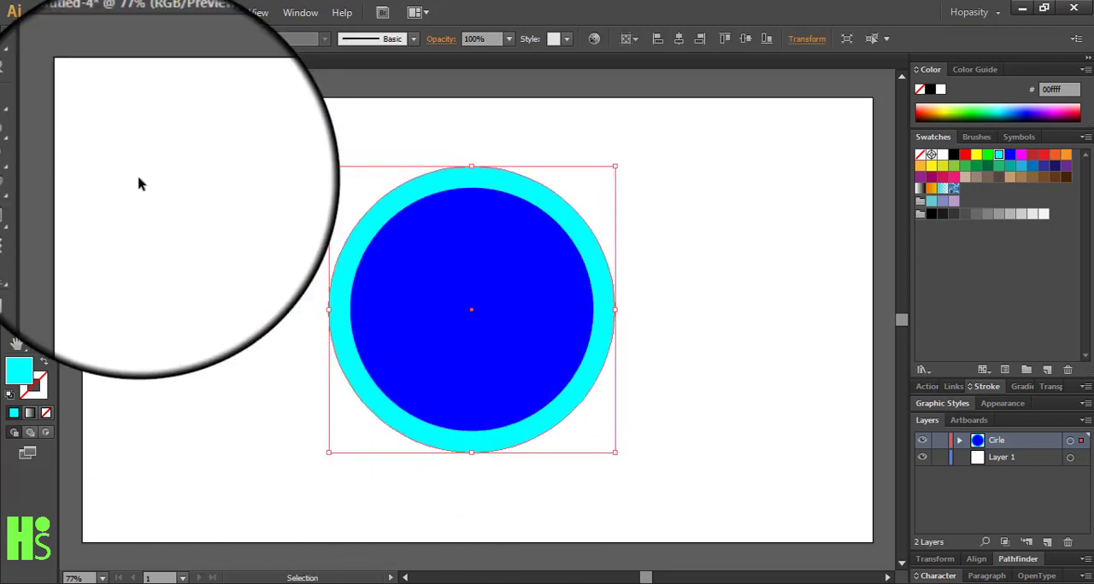
pyautogui.click(73, 12)
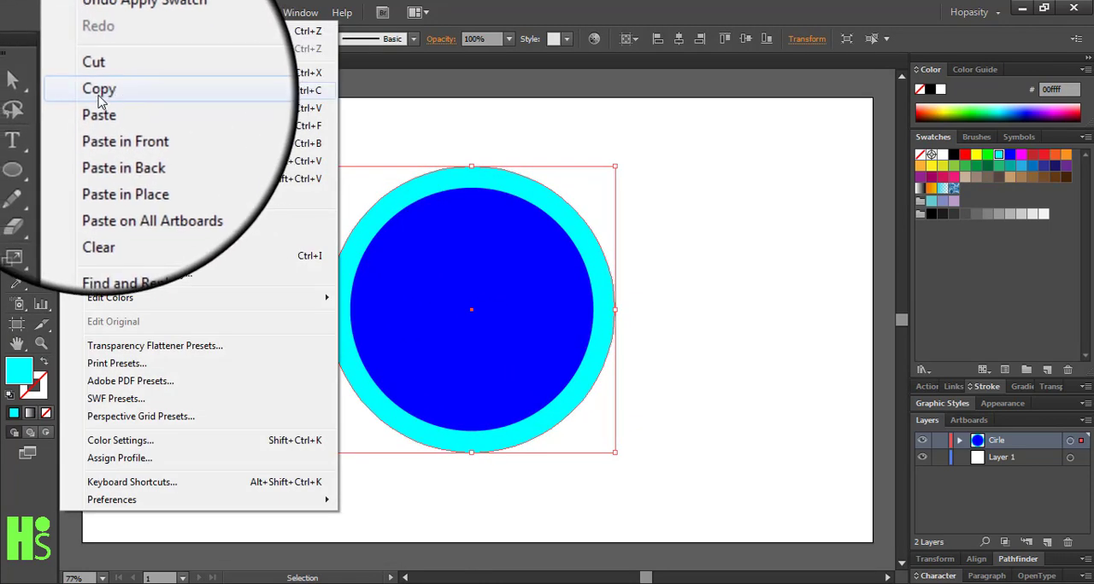
pyautogui.click(86, 73)
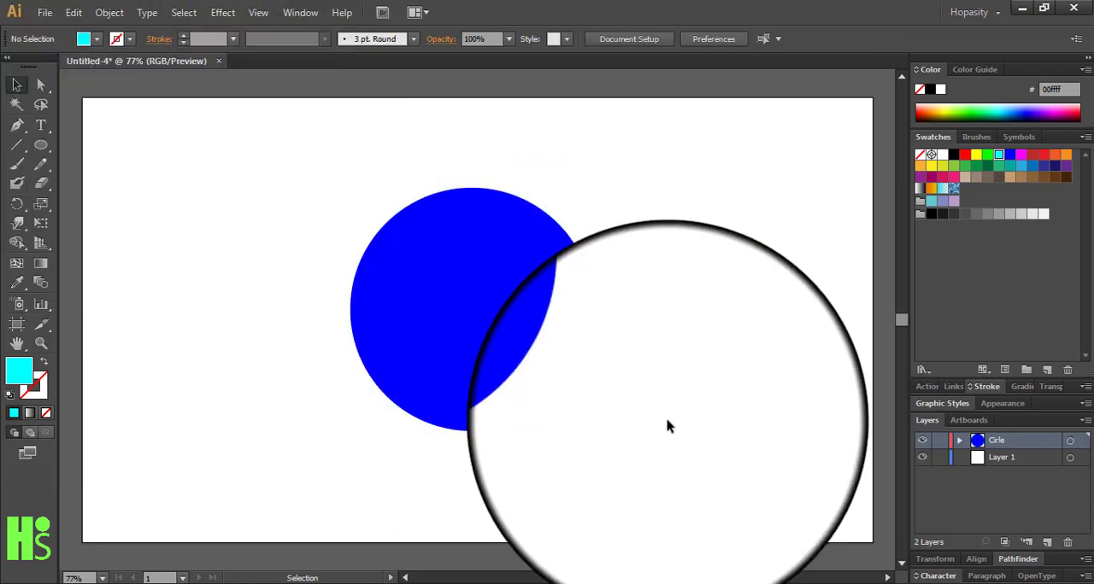
pyautogui.click(1048, 542)
pyautogui.moveTo(1012, 440); pyautogui.dragTo(1014, 468)
pyautogui.doubleClick(1012, 459)
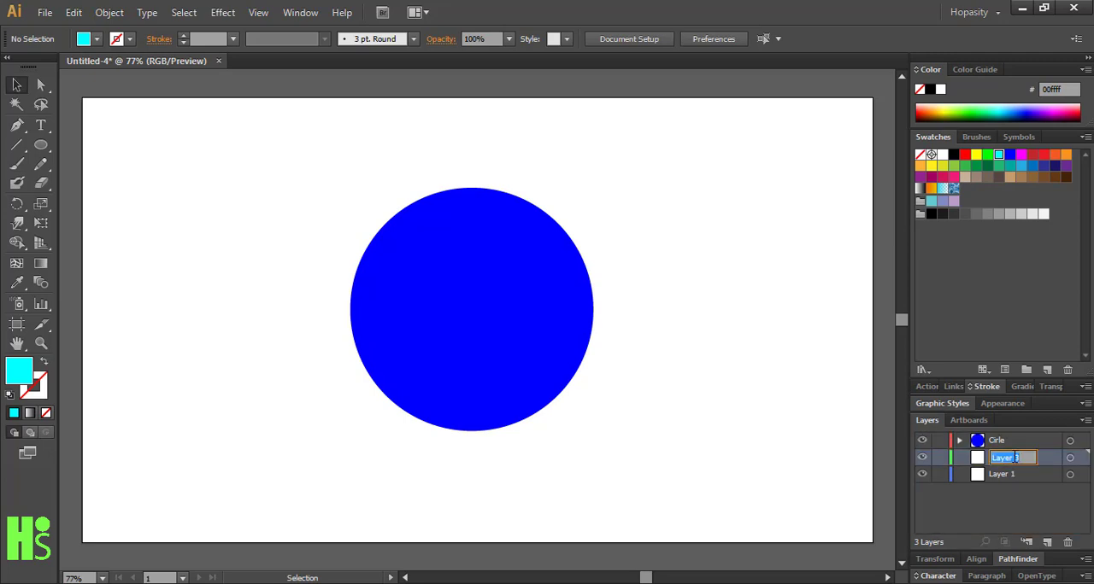
pyautogui.press('BackSpace')
pyautogui.press('Return')
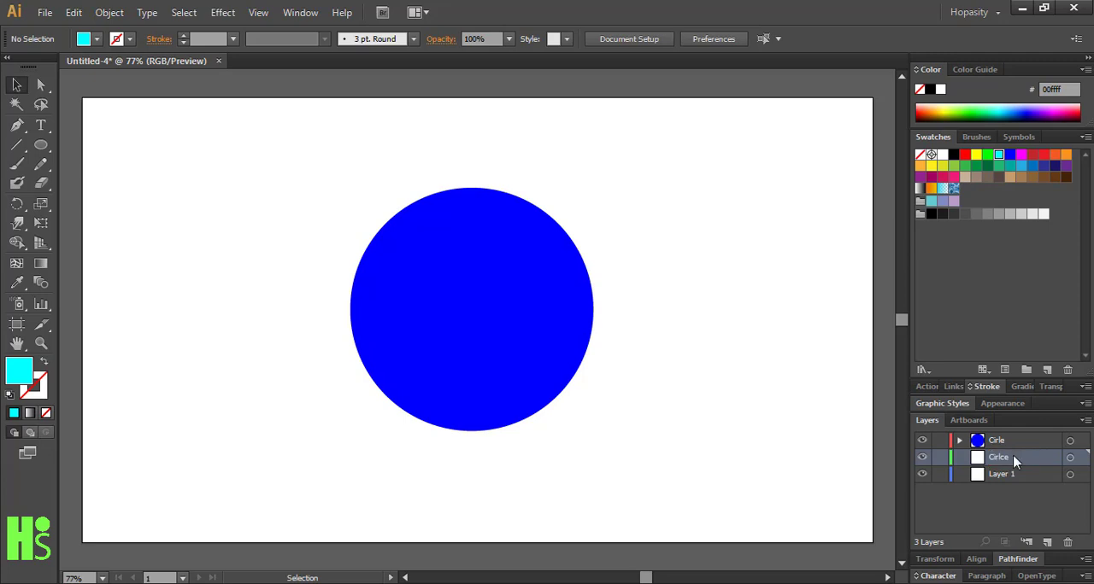
pyautogui.click(1072, 461)
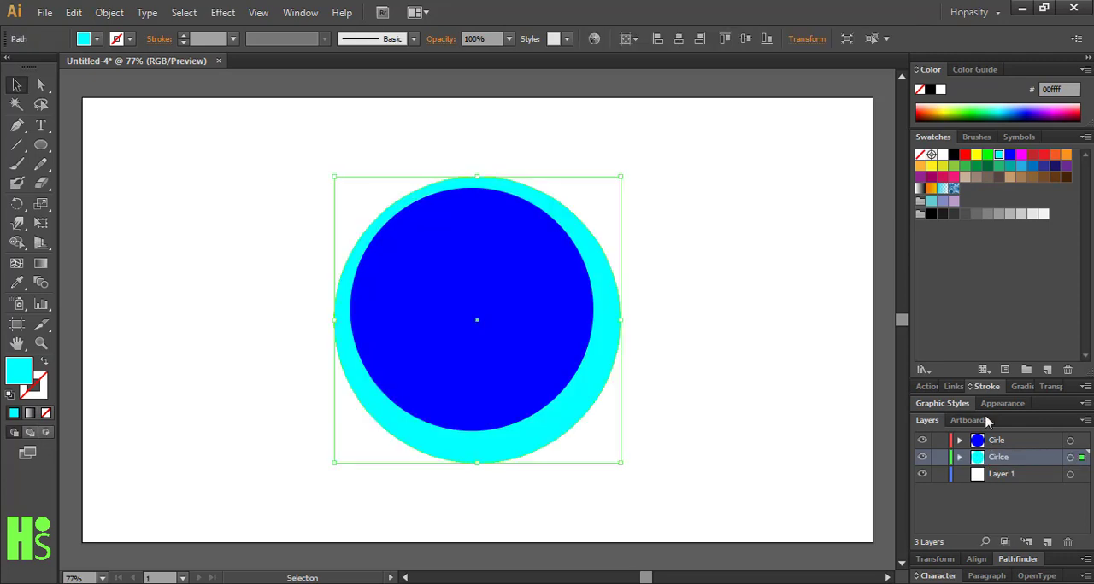
# Select both circles and align them horizontally and vertically to the centre of the artboard
pyautogui.click(270, 266)
pyautogui.hotkey('ctrl', 'a')
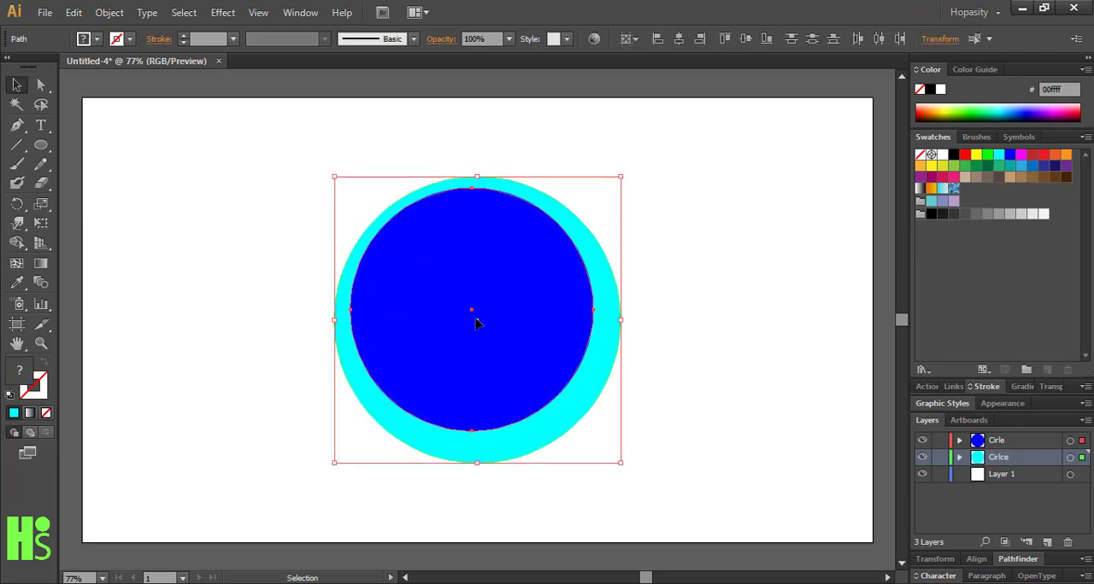
pyautogui.click(657, 39)
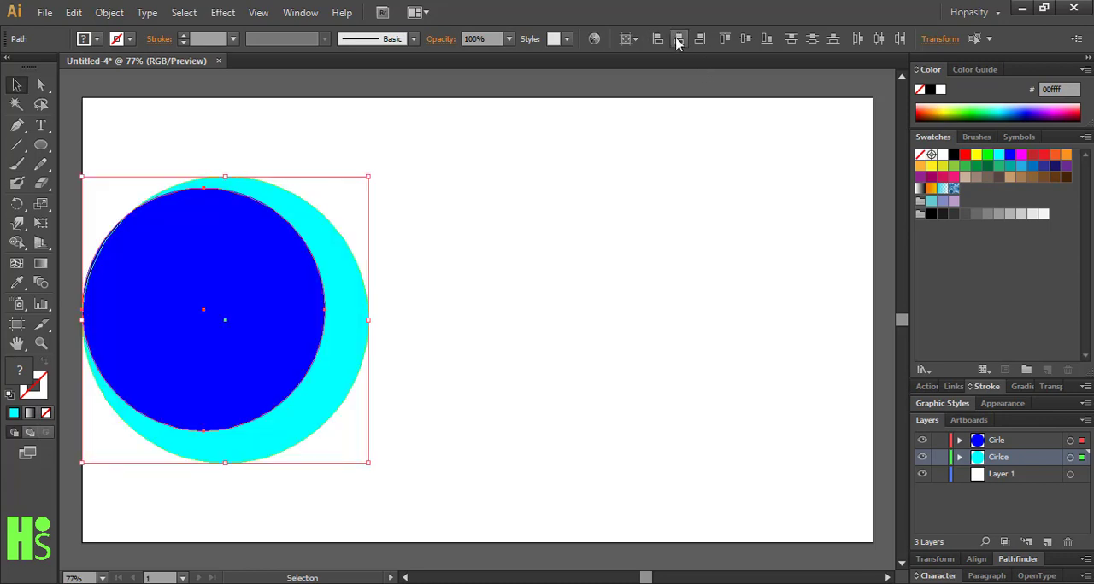
pyautogui.click(678, 40)
pyautogui.click(725, 39)
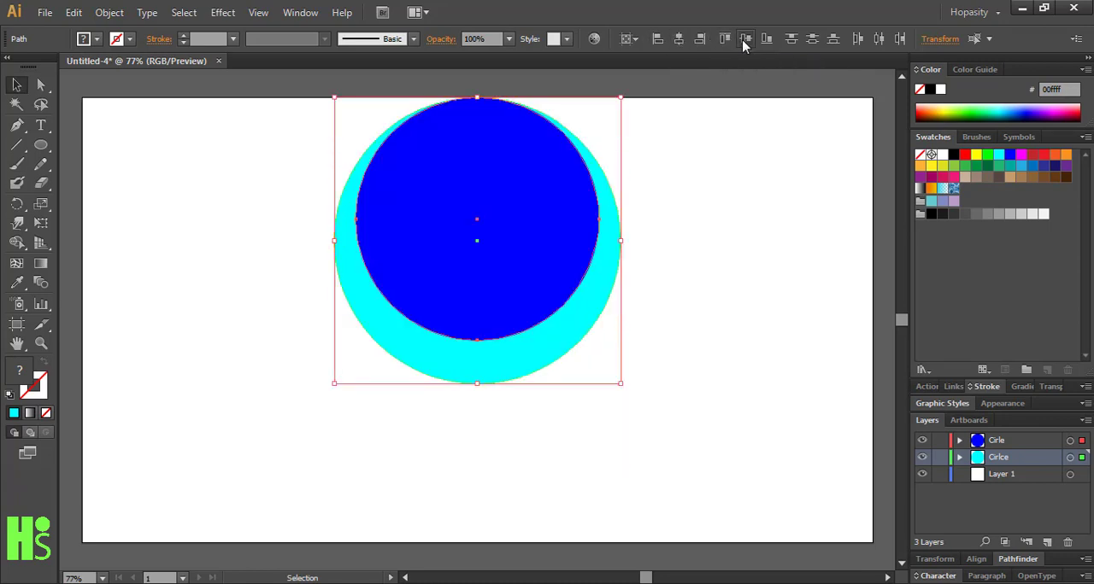
pyautogui.click(743, 39)
pyautogui.click(737, 182)
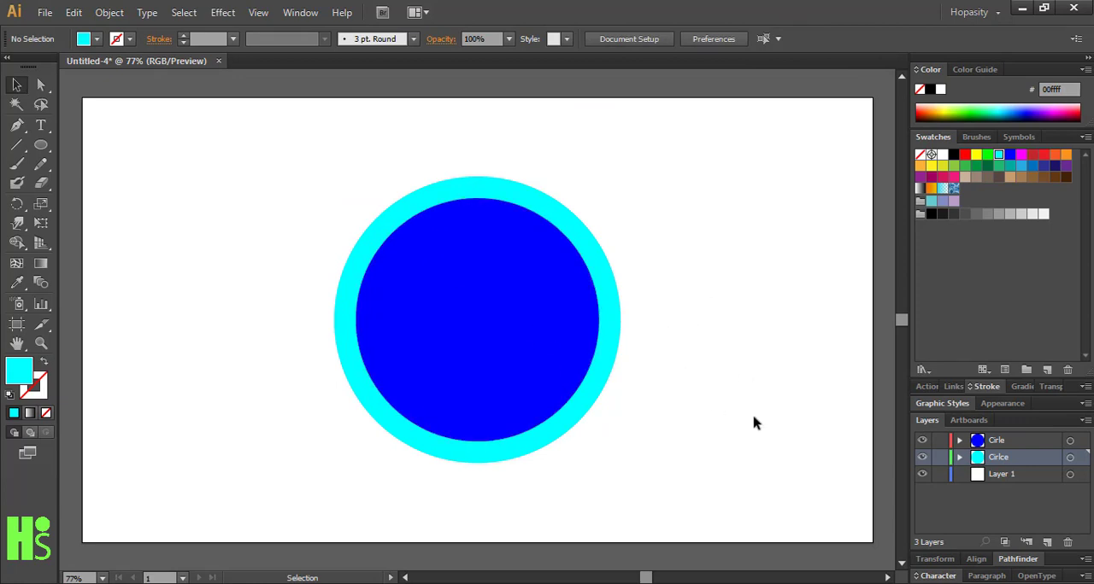
# Add a layer named "Rounded Rectangle" between the Cirlce layer and Layer 1
pyautogui.click(1047, 542)
pyautogui.moveTo(1017, 455); pyautogui.dragTo(1018, 481)
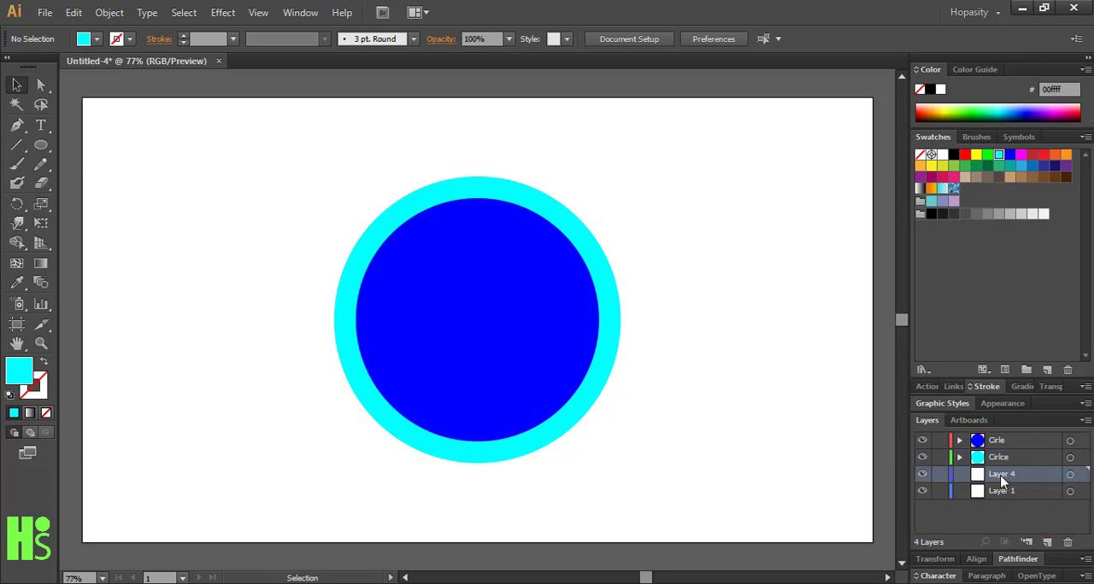
pyautogui.doubleClick(1004, 477)
pyautogui.press('BackSpace')
pyautogui.write('Rounded Re')
pyautogui.write('ct')
pyautogui.write('angle')
pyautogui.press('Return')
# Draw a long, thin cyan rounded rectangle horizontally behind the circles, extending past both sides of the ring
pyautogui.click(46, 150)
pyautogui.moveTo(48, 152); pyautogui.dragTo(79, 166)
pyautogui.moveTo(259, 331); pyautogui.dragTo(731, 298)
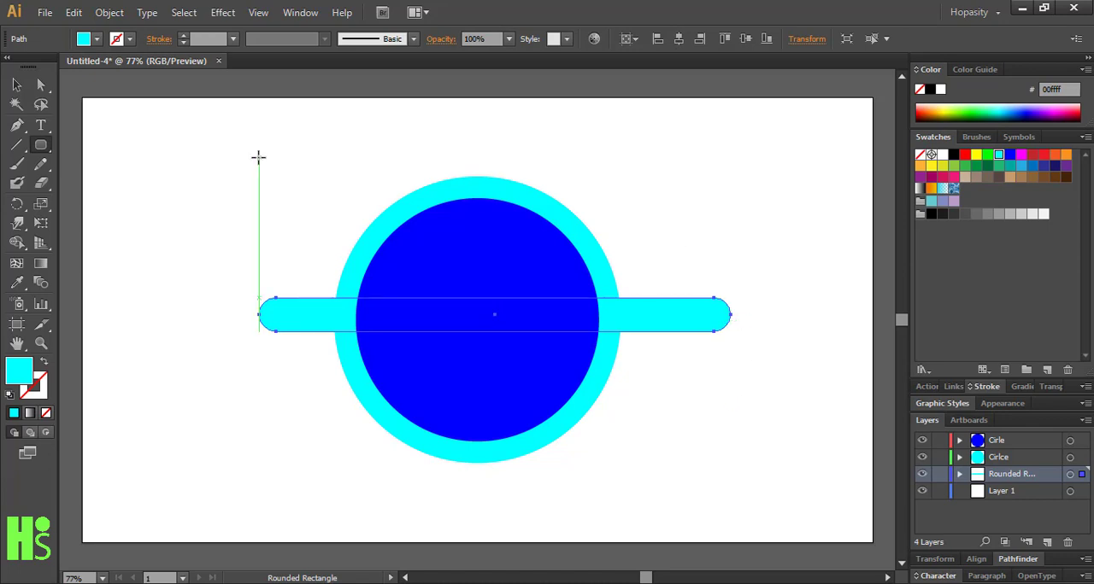
# Centre the rounded rectangle roughly behind the circles and rotate it counterclockwise into a diagonal rising to the right
pyautogui.click(16, 85)
pyautogui.click(147, 252)
pyautogui.moveTo(263, 327); pyautogui.dragTo(288, 341)
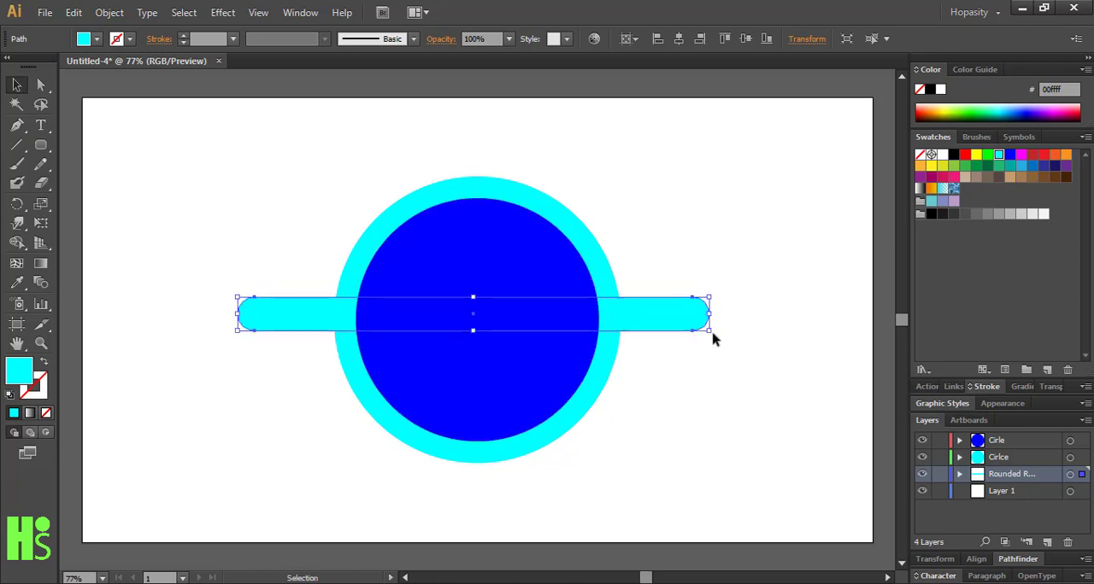
pyautogui.moveTo(713, 339); pyautogui.dragTo(629, 225)
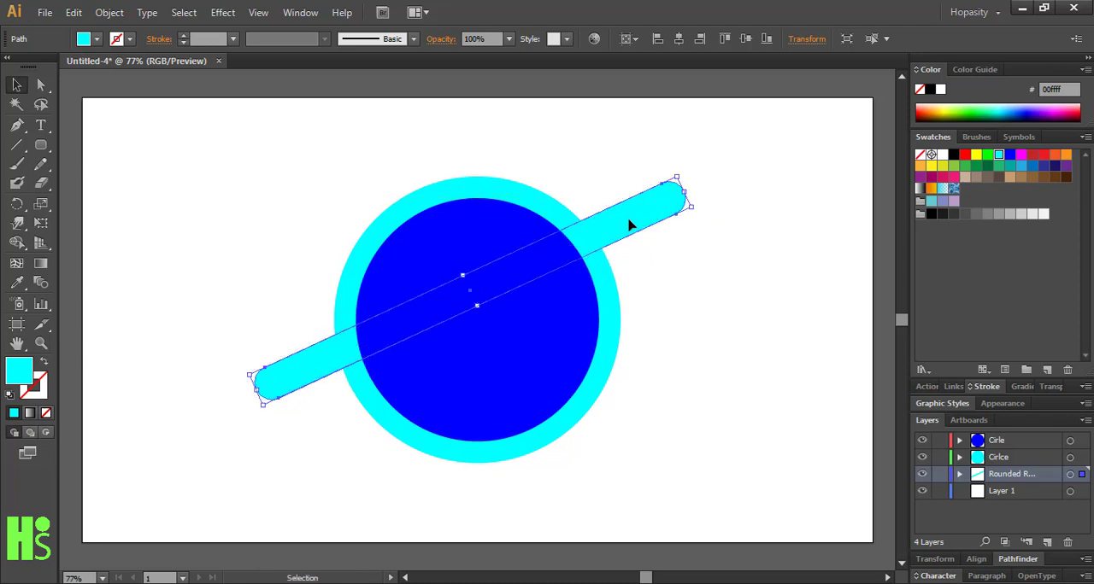
# Change the diagonal bar's fill to blue (0000ff) and shift it slightly up and to the left
pyautogui.click(1011, 157)
pyautogui.click(696, 270)
pyautogui.moveTo(642, 228); pyautogui.dragTo(649, 228)
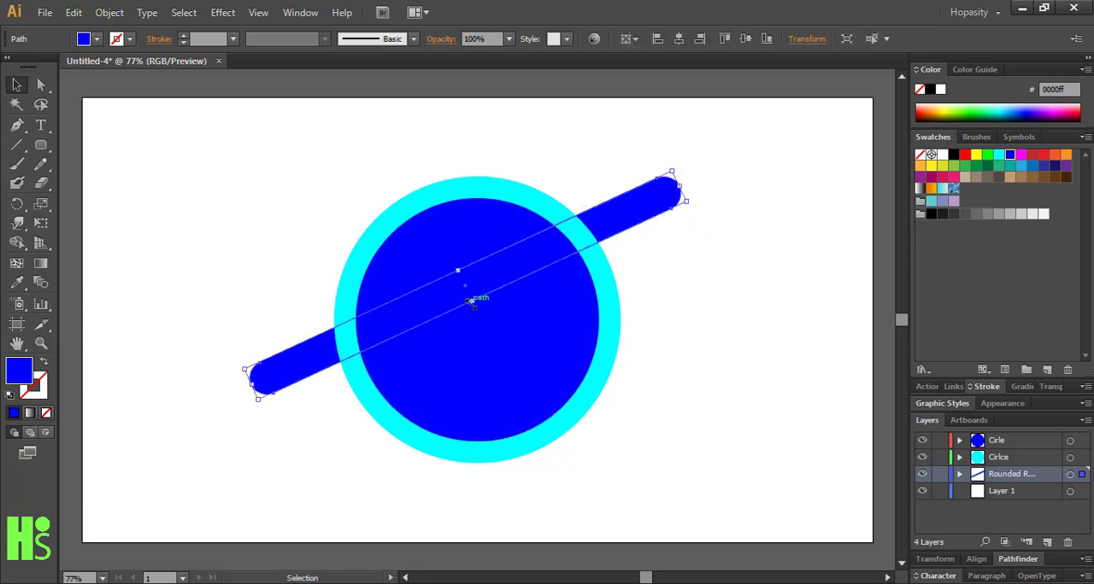
# Make the blue diagonal bar thinner and shorter, positioned behind the upper half of the circles
pyautogui.moveTo(470, 301); pyautogui.dragTo(468, 292)
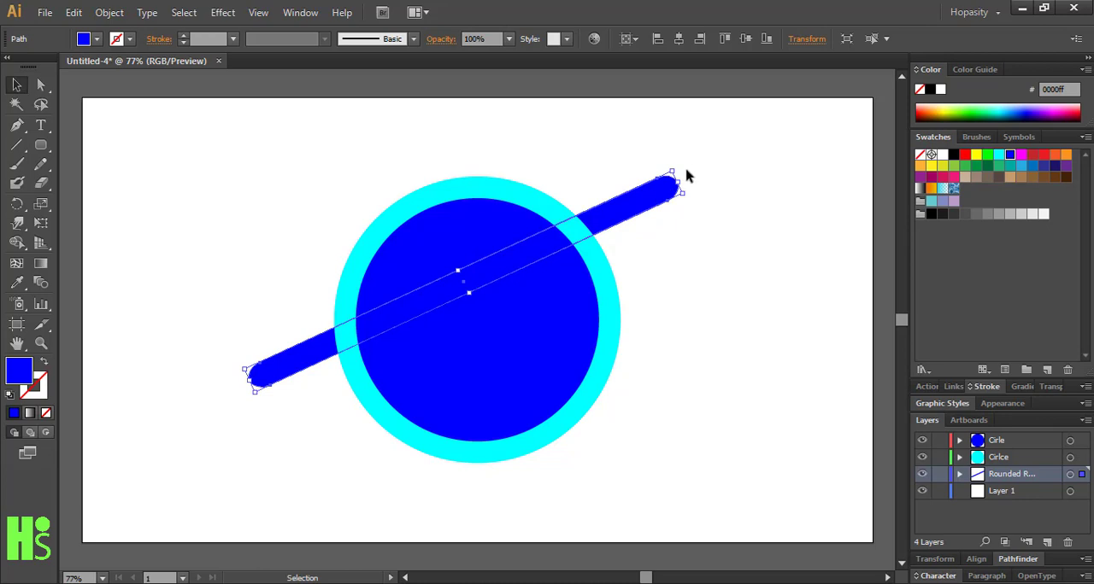
pyautogui.moveTo(687, 176); pyautogui.dragTo(614, 186)
pyautogui.hotkey('shift', 'Right')
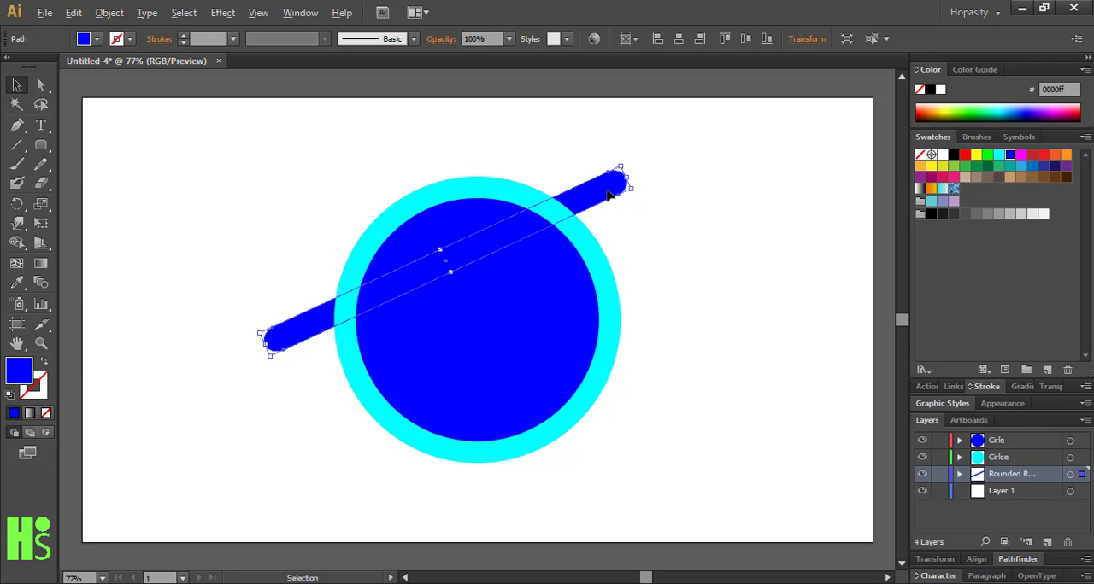
# Add a longer parallel copy of the blue bar just below the first, extending past both sides of the ring
pyautogui.moveTo(609, 195); pyautogui.dragTo(722, 202)
pyautogui.moveTo(296, 389); pyautogui.dragTo(345, 407)
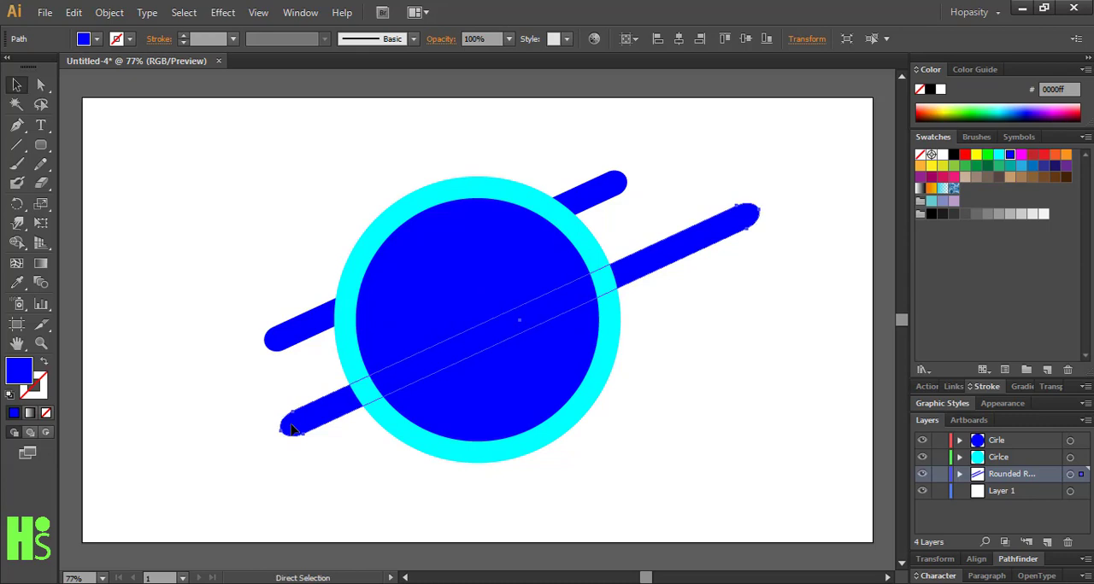
pyautogui.hotkey('ctrl', 'z')
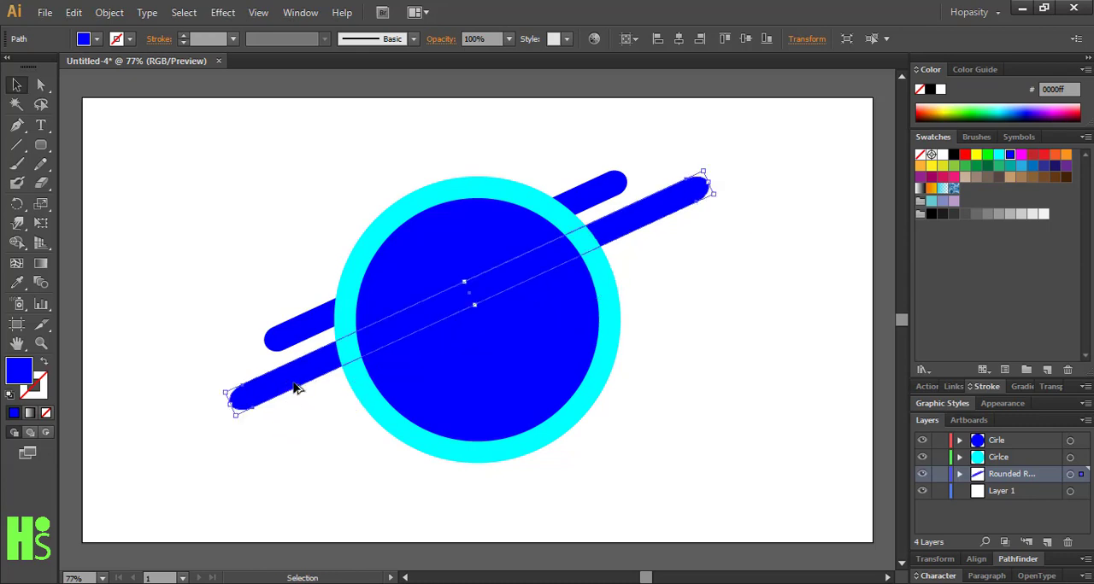
# Duplicate the second bar below it and shorten the copy so that it sticks out only on the ring's right side
pyautogui.moveTo(291, 385); pyautogui.dragTo(339, 414)
pyautogui.moveTo(276, 436); pyautogui.dragTo(359, 385)
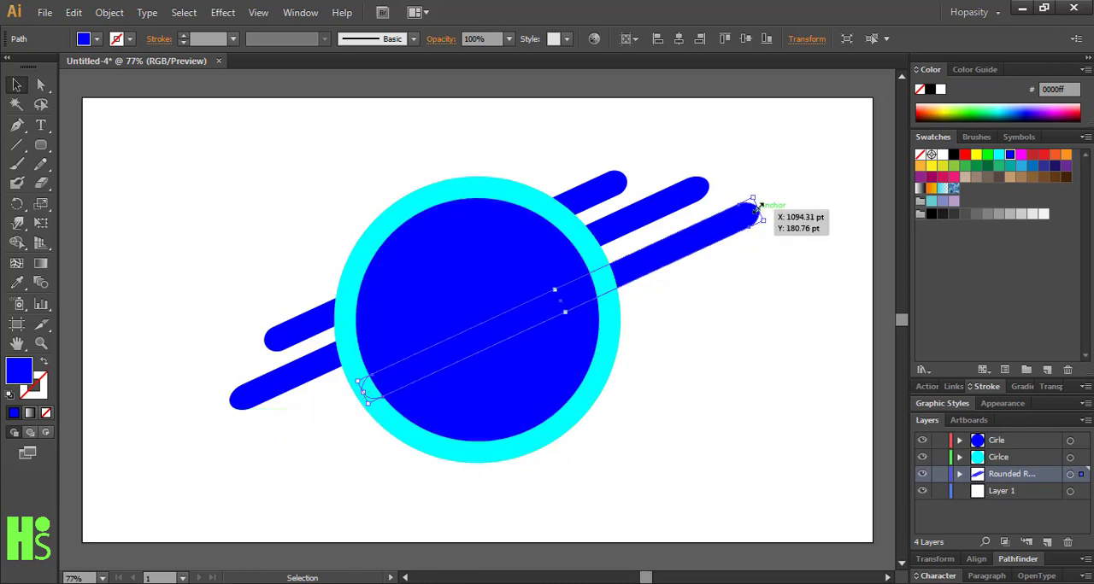
pyautogui.moveTo(760, 208); pyautogui.dragTo(731, 305)
# Add a fourth parallel bar below the third and adjust its length and position so it extends past both sides of the ring
pyautogui.click(691, 288)
pyautogui.click(637, 277)
pyautogui.moveTo(675, 328); pyautogui.dragTo(652, 313)
pyautogui.click(727, 381)
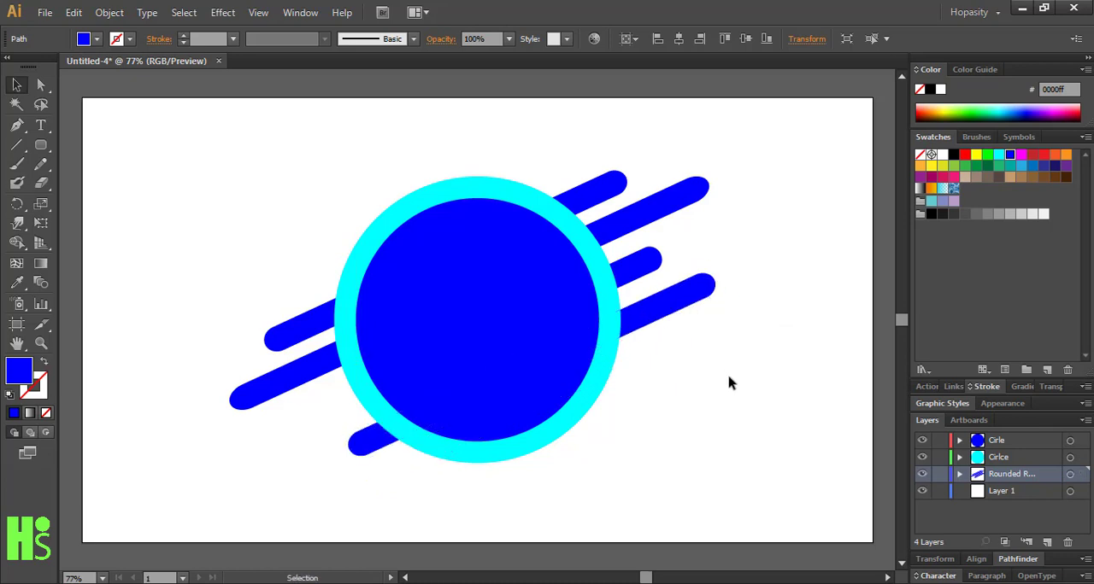
pyautogui.click(659, 319)
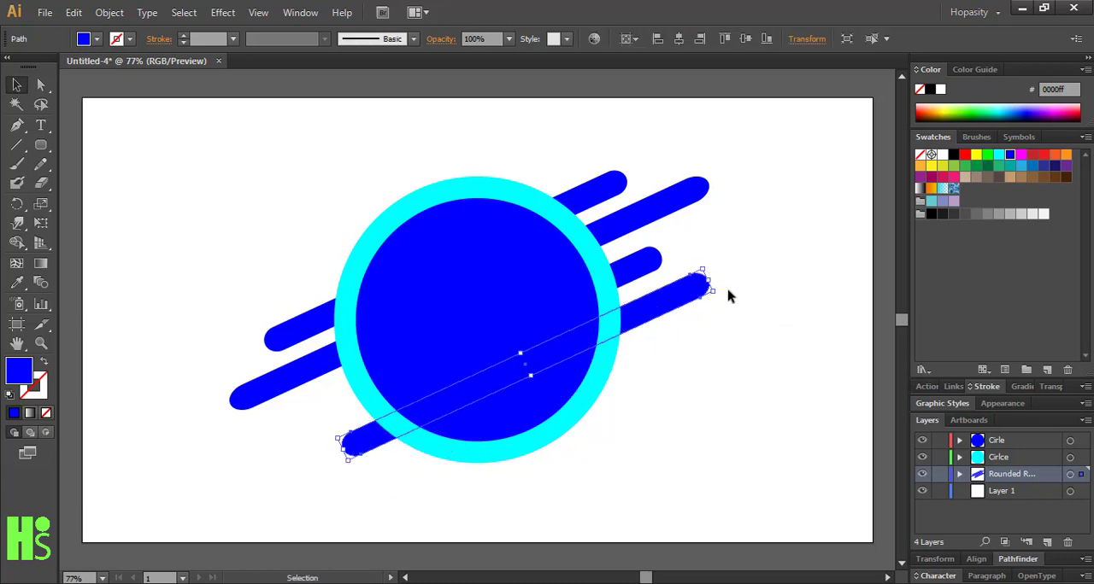
pyautogui.moveTo(721, 296); pyautogui.dragTo(667, 305)
pyautogui.click(684, 328)
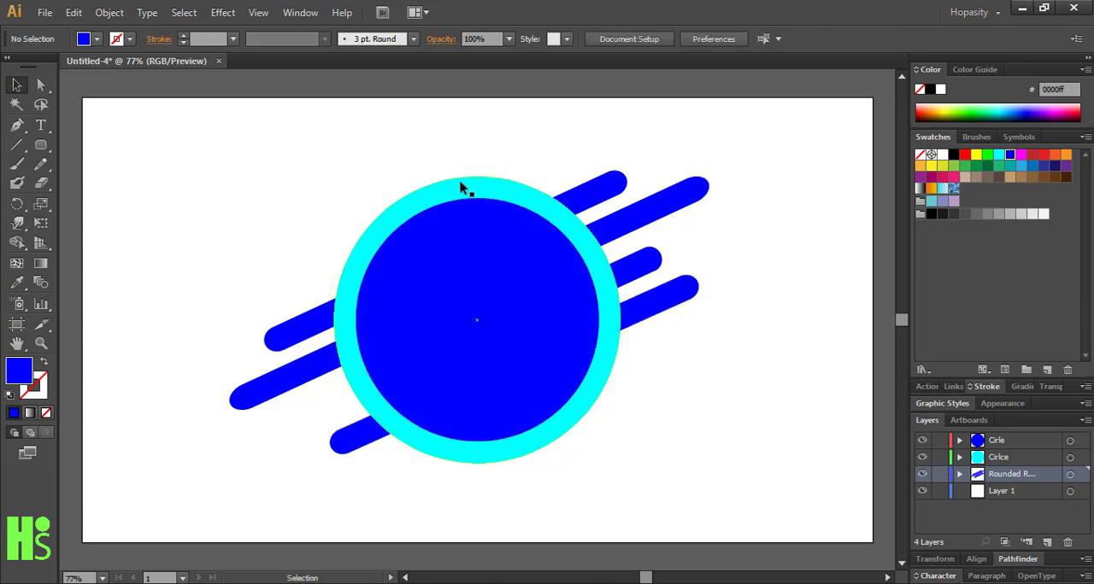
# Select the circles and all four bars and move them slightly upward together
pyautogui.moveTo(417, 163); pyautogui.dragTo(668, 487)
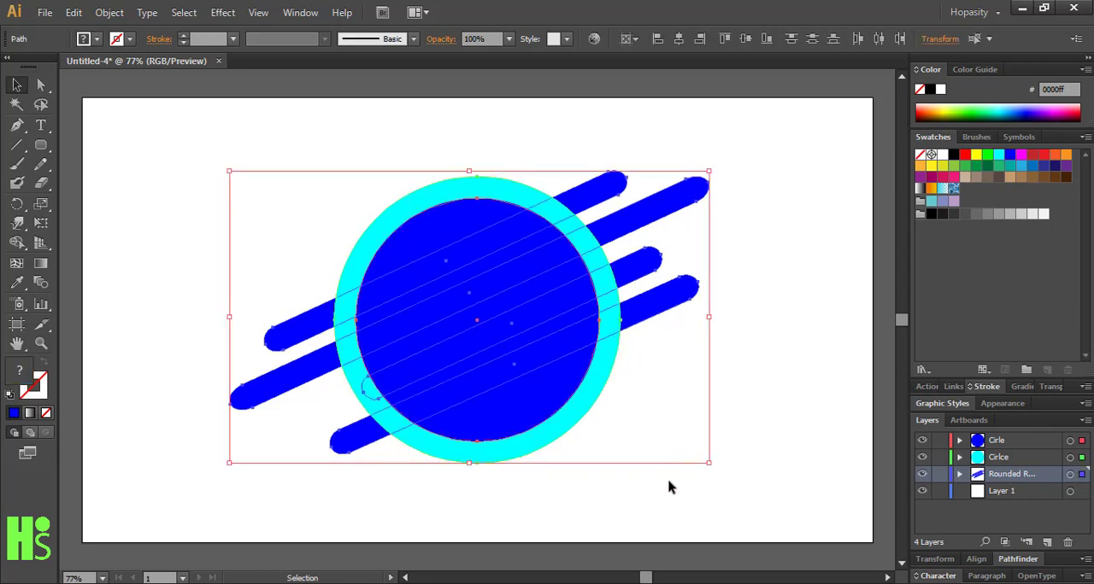
pyautogui.moveTo(545, 435); pyautogui.dragTo(545, 419)
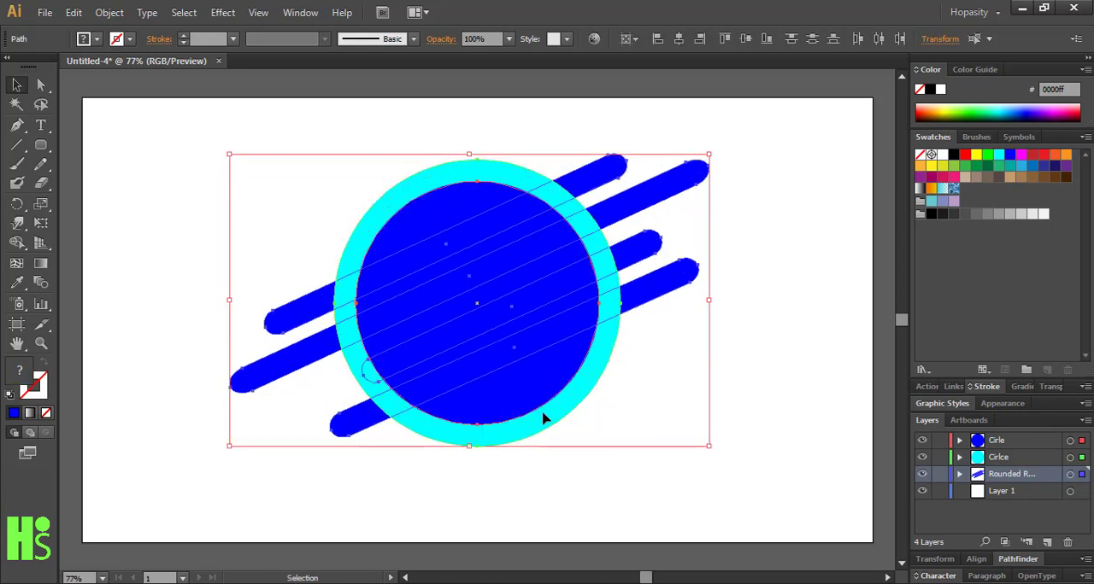
pyautogui.click(751, 489)
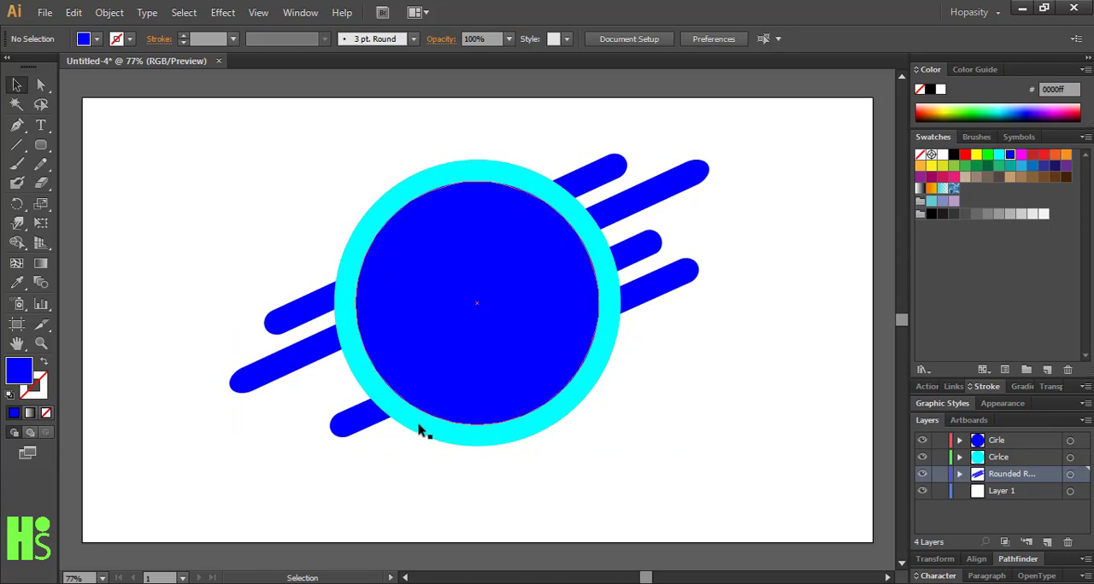
# Make the lowest diagonal bar slightly thinner
pyautogui.click(361, 425)
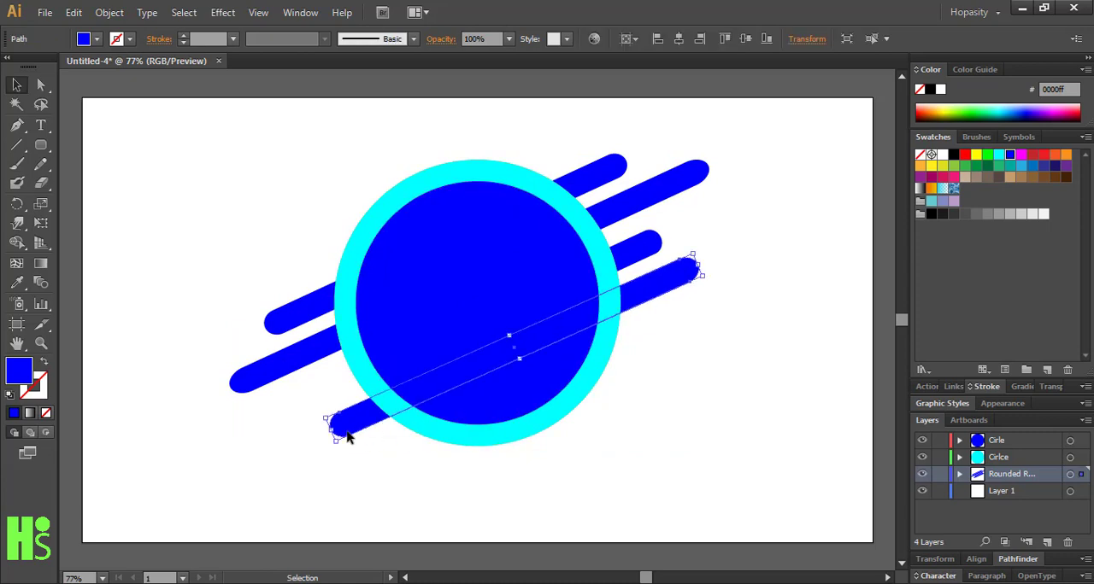
pyautogui.moveTo(347, 437); pyautogui.dragTo(348, 438)
pyautogui.click(211, 496)
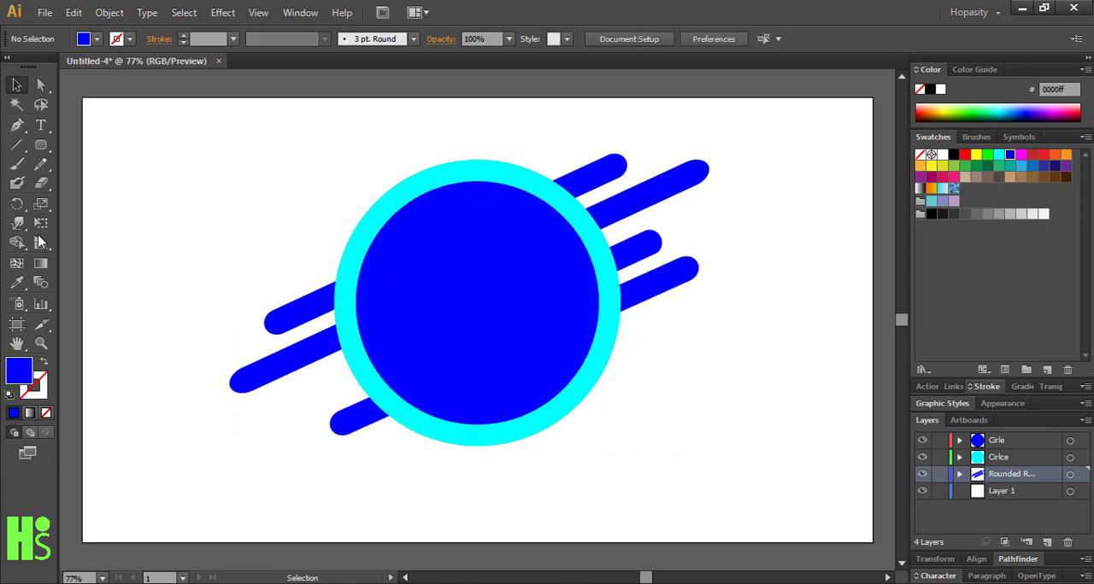
# Draw a small blue circle between the two lower-left bar ends and place a copy beyond the lowest bar's left end
pyautogui.moveTo(41, 147); pyautogui.dragTo(103, 183)
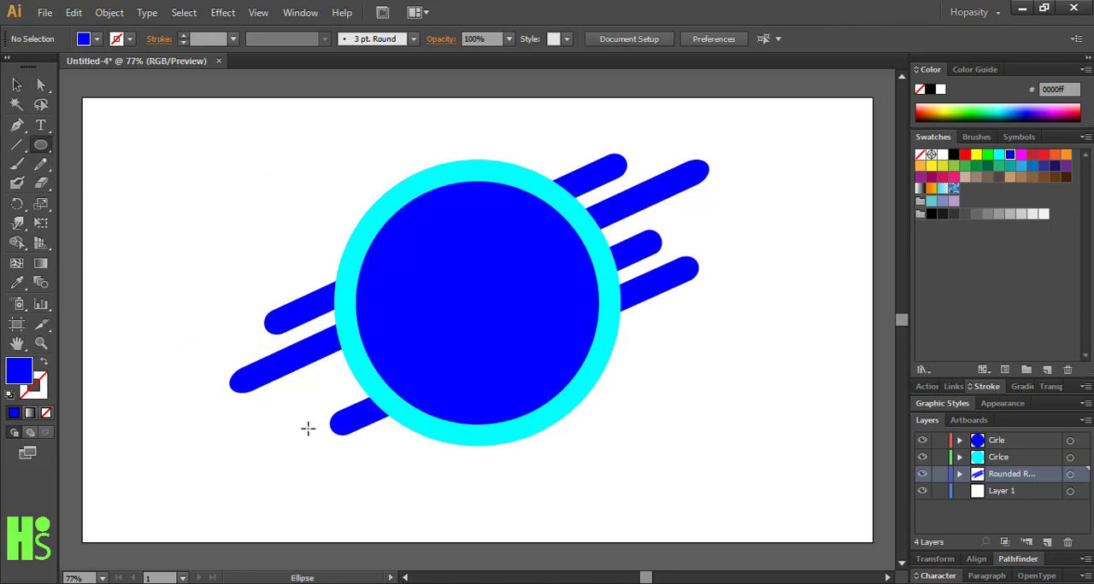
pyautogui.moveTo(328, 374); pyautogui.dragTo(340, 386)
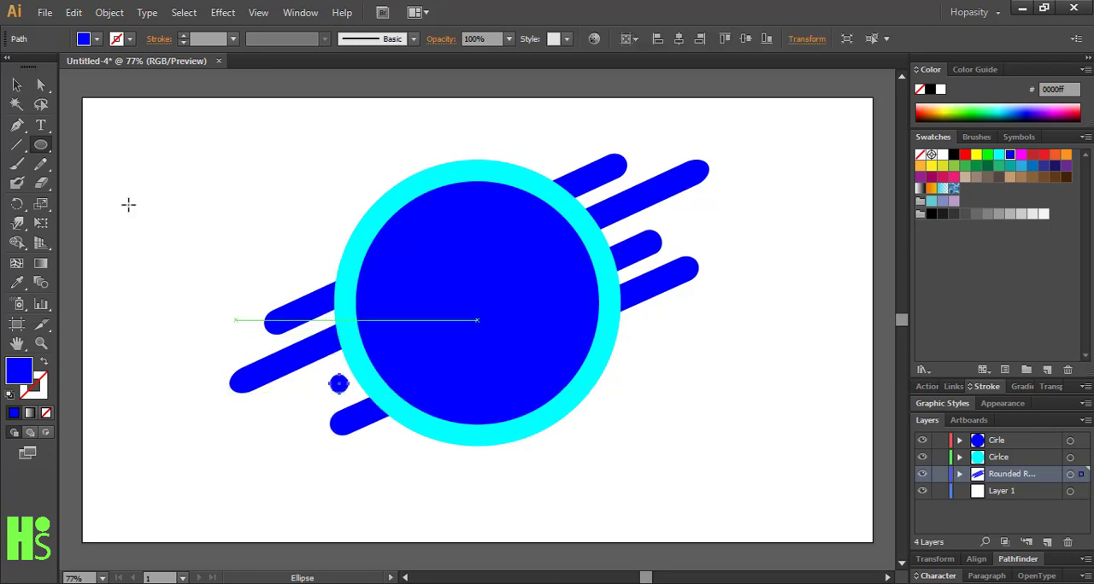
pyautogui.press('a')
pyautogui.click(186, 396)
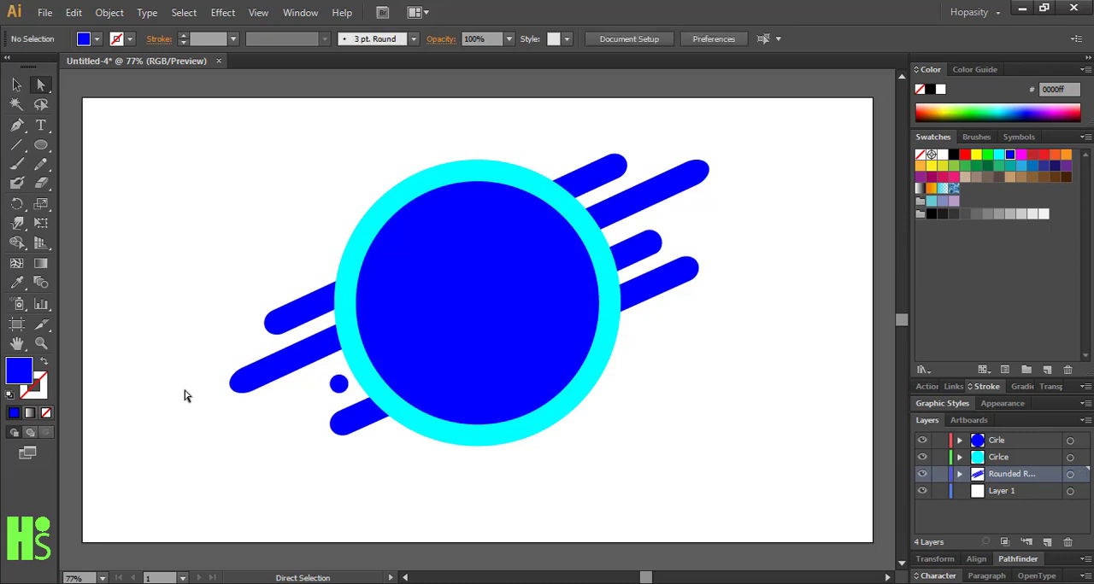
pyautogui.click(340, 386)
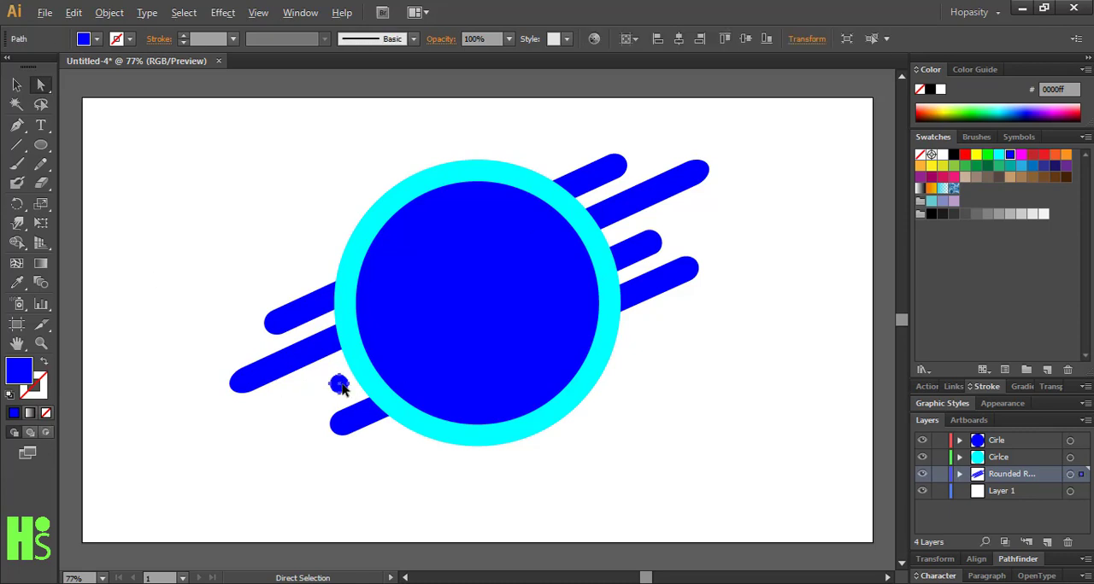
pyautogui.moveTo(340, 386); pyautogui.dragTo(316, 441)
pyautogui.click(330, 465)
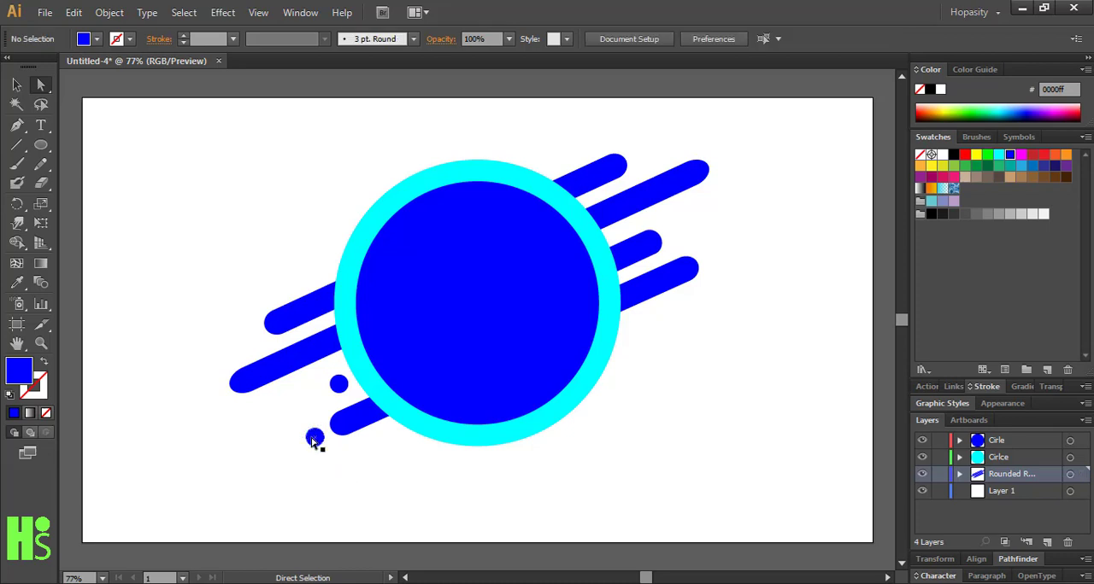
# Place two more copies of the small circle beyond the right ends of the third and the topmost bars
pyautogui.press('alt')
pyautogui.press('alt')
pyautogui.moveTo(315, 440); pyautogui.dragTo(675, 230)
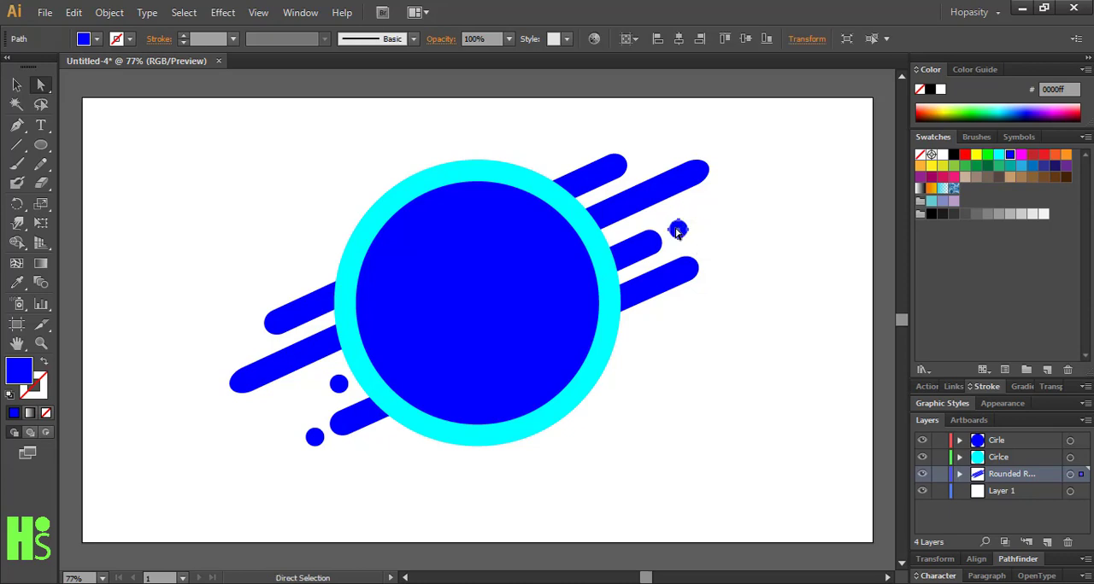
pyautogui.moveTo(677, 231); pyautogui.dragTo(642, 151)
pyautogui.click(818, 275)
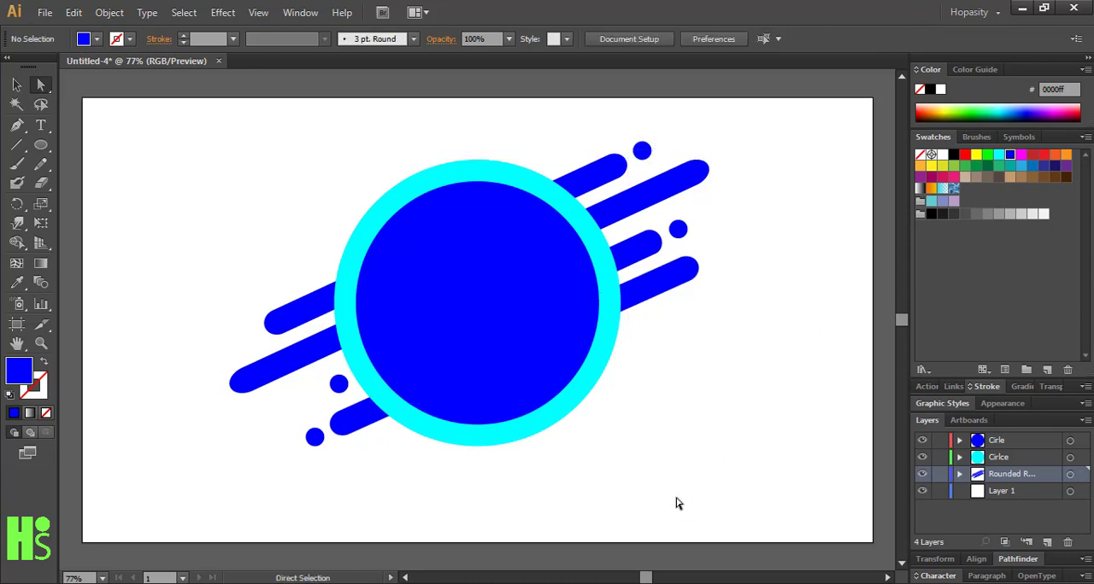
# Add a layer named "Shadow" between the Rounded Rectangle layer and Layer 1
pyautogui.click(1047, 543)
pyautogui.moveTo(1017, 474); pyautogui.dragTo(1015, 504)
pyautogui.doubleClick(1004, 492)
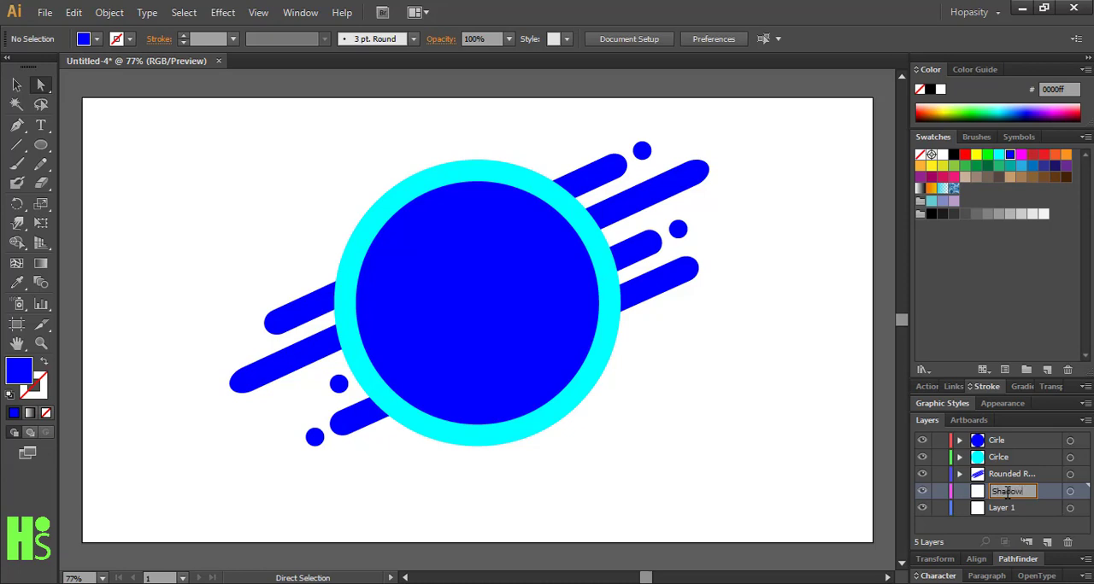
pyautogui.press('Return')
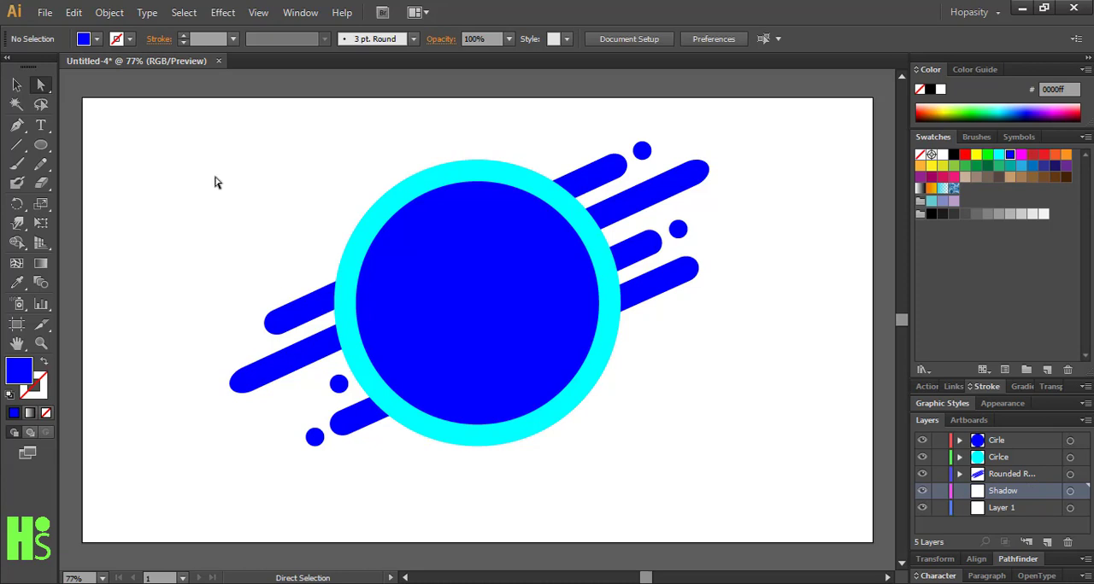
pyautogui.moveTo(223, 157); pyautogui.dragTo(704, 480)
pyautogui.moveTo(516, 401); pyautogui.dragTo(516, 383)
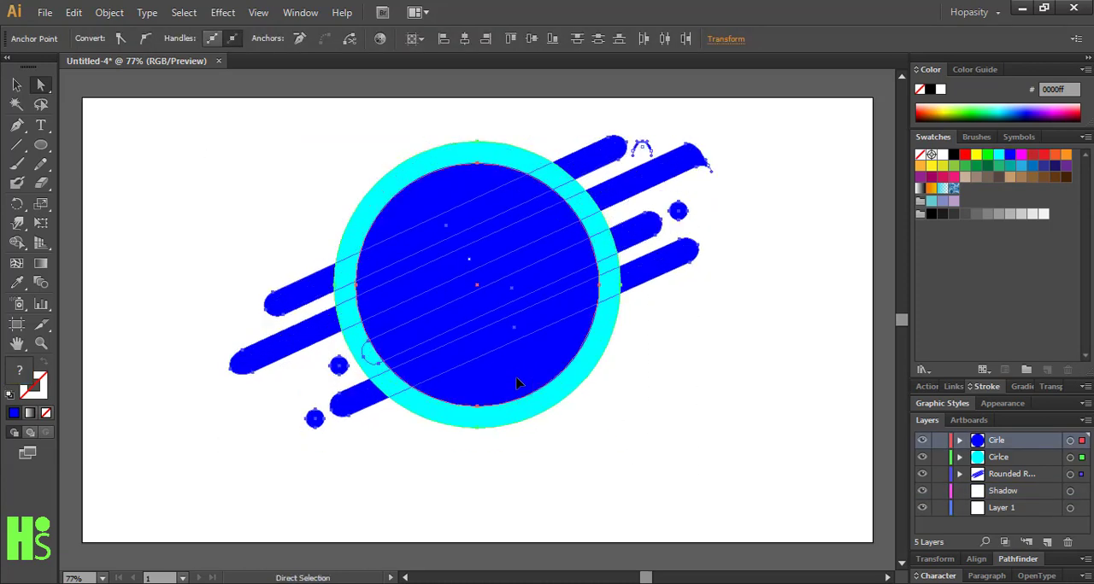
pyautogui.click(588, 456)
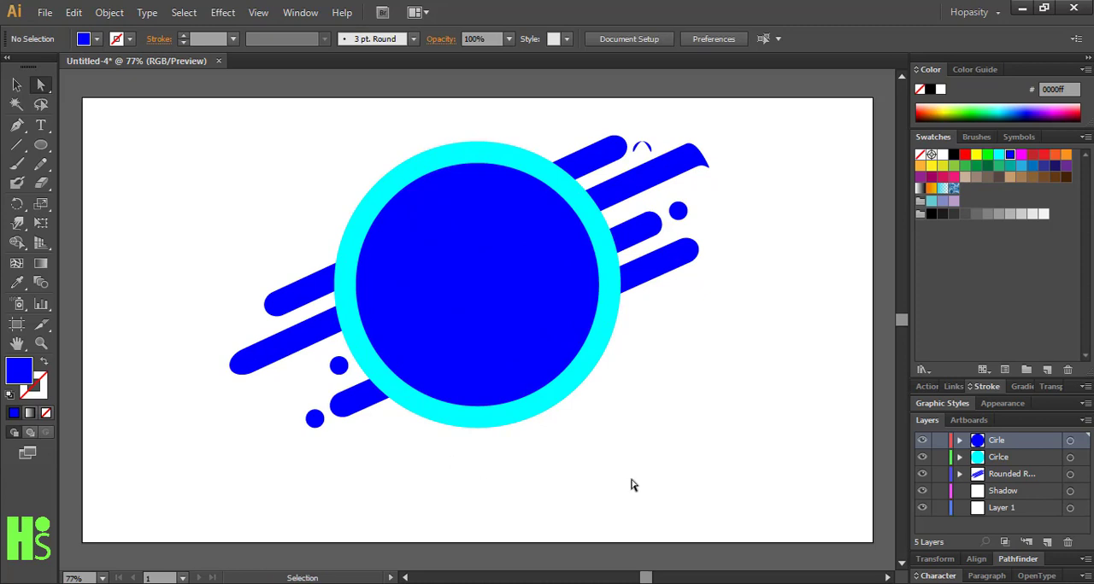
pyautogui.hotkey('ctrl', 'z')
pyautogui.click(174, 277)
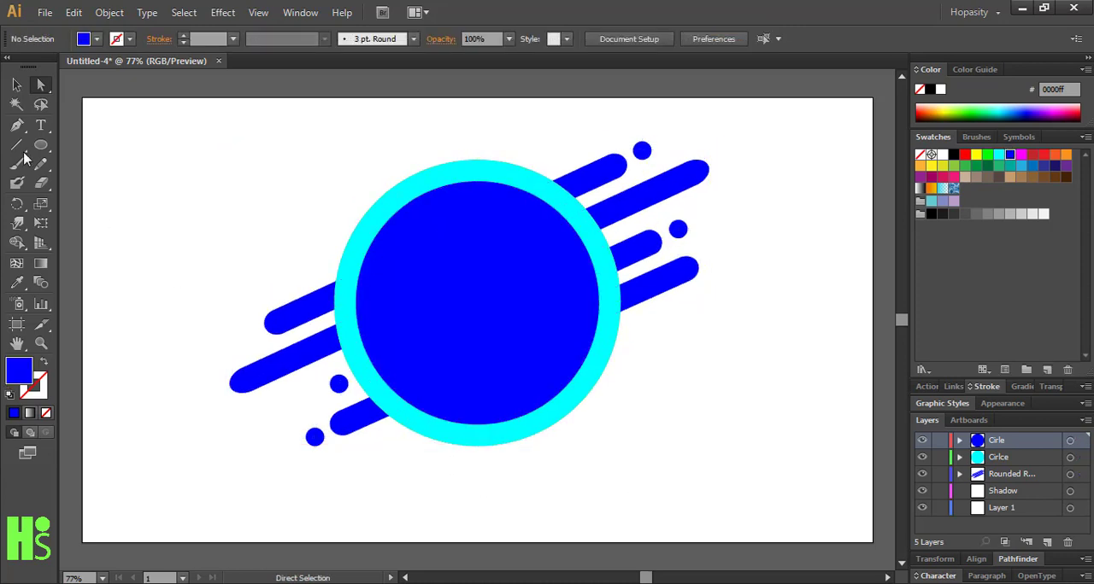
# Select the whole artwork as complete objects and move it slightly upward to free space below the ring
pyautogui.click(16, 84)
pyautogui.moveTo(165, 143); pyautogui.dragTo(757, 486)
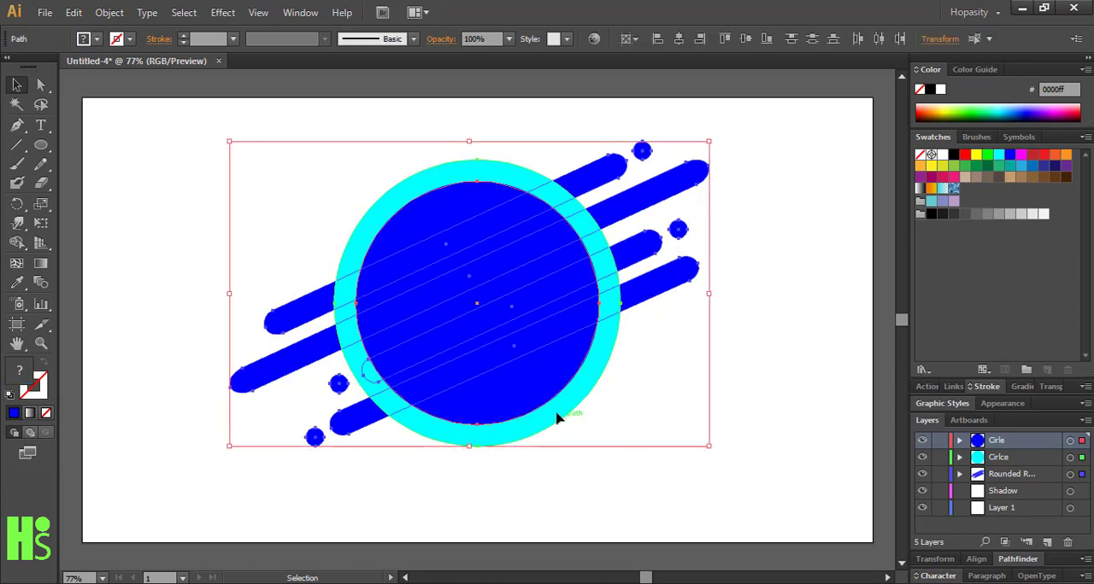
pyautogui.moveTo(556, 416); pyautogui.dragTo(542, 398)
pyautogui.click(640, 483)
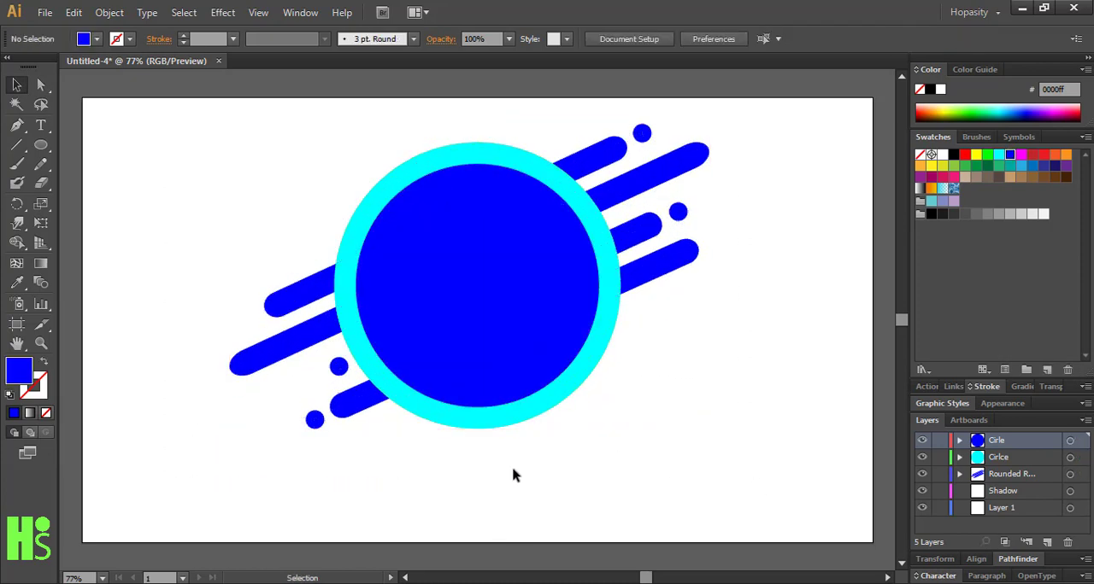
# Draw a wide, flat ellipse below the ring and fill it with a linear gradient running from white through black to white
pyautogui.click(40, 144)
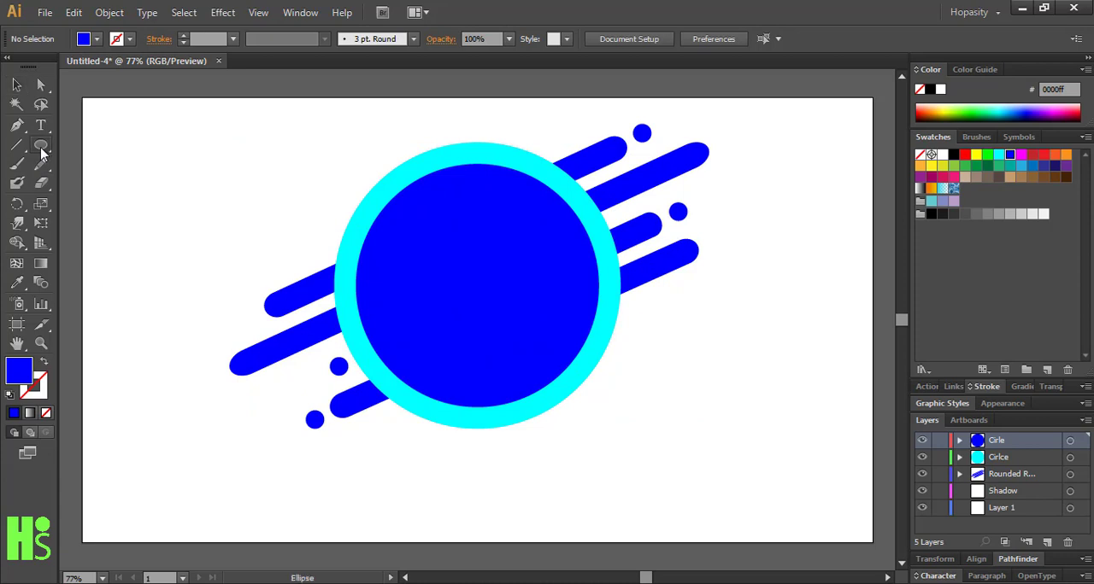
pyautogui.moveTo(360, 434); pyautogui.dragTo(621, 468)
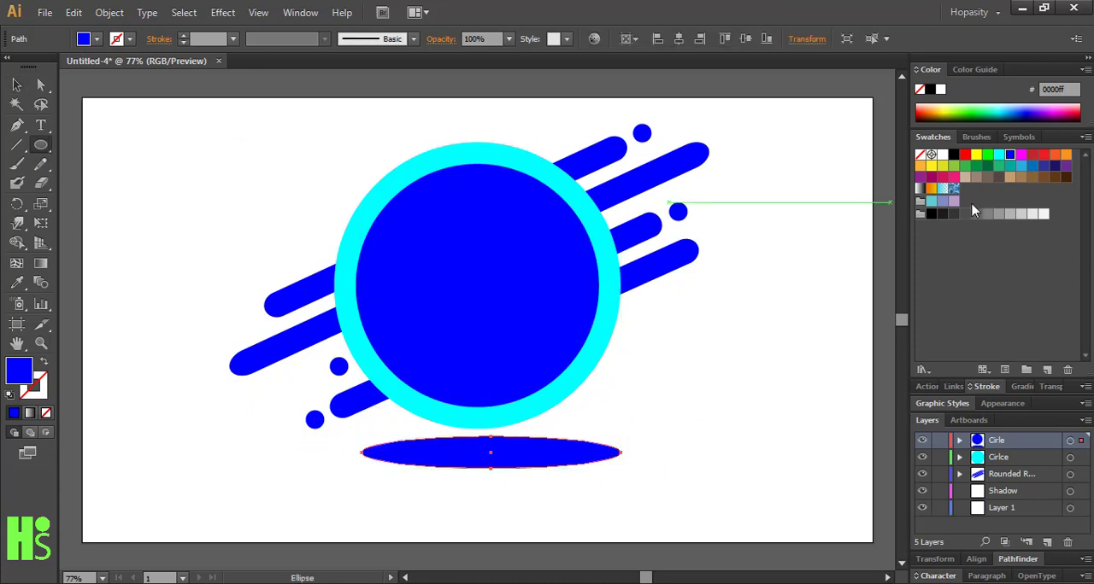
pyautogui.click(1021, 387)
pyautogui.click(925, 362)
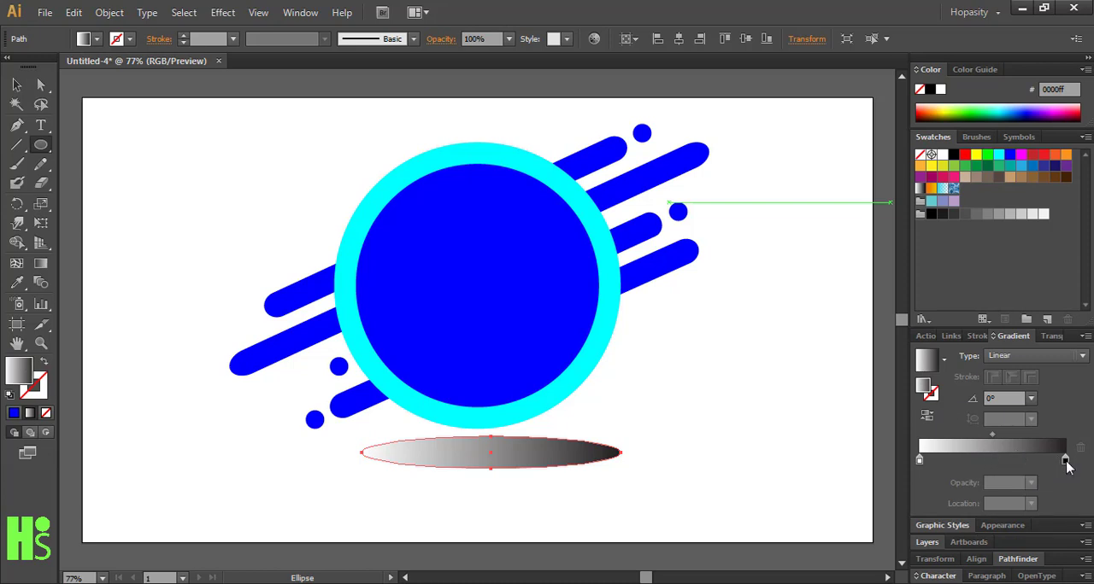
pyautogui.moveTo(1064, 459); pyautogui.dragTo(993, 462)
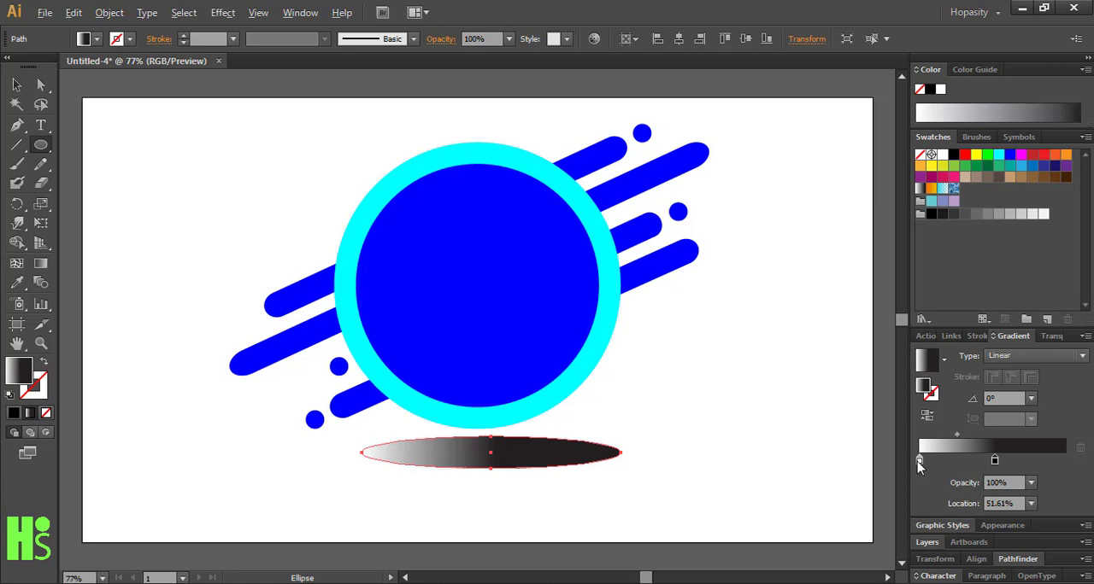
pyautogui.moveTo(919, 462); pyautogui.dragTo(1063, 458)
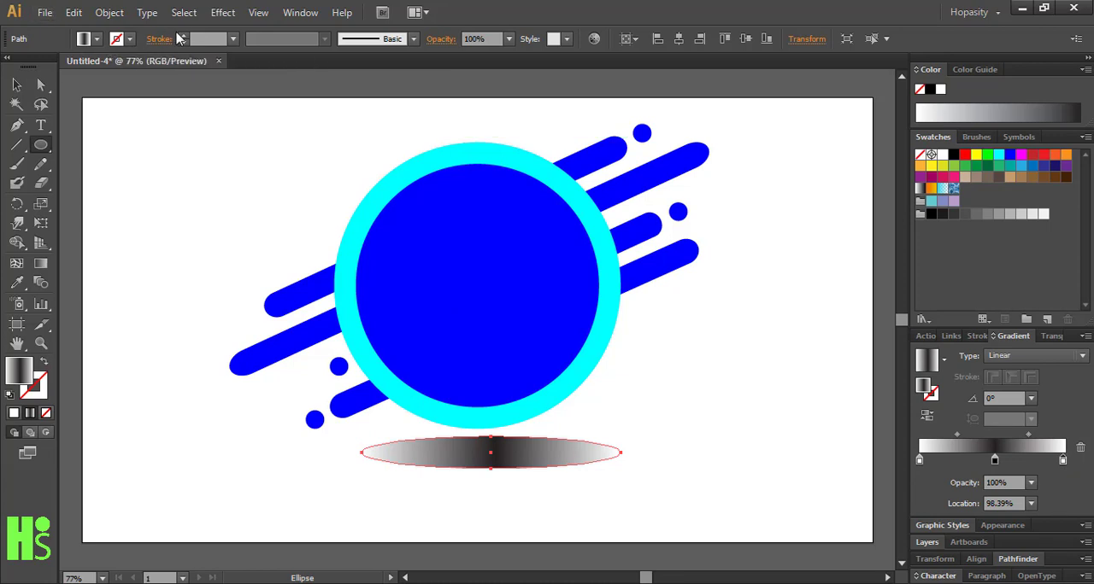
# Apply a Gaussian Blur with a 15.2 pixel radius to the gradient ellipse below the ring
pyautogui.click(223, 12)
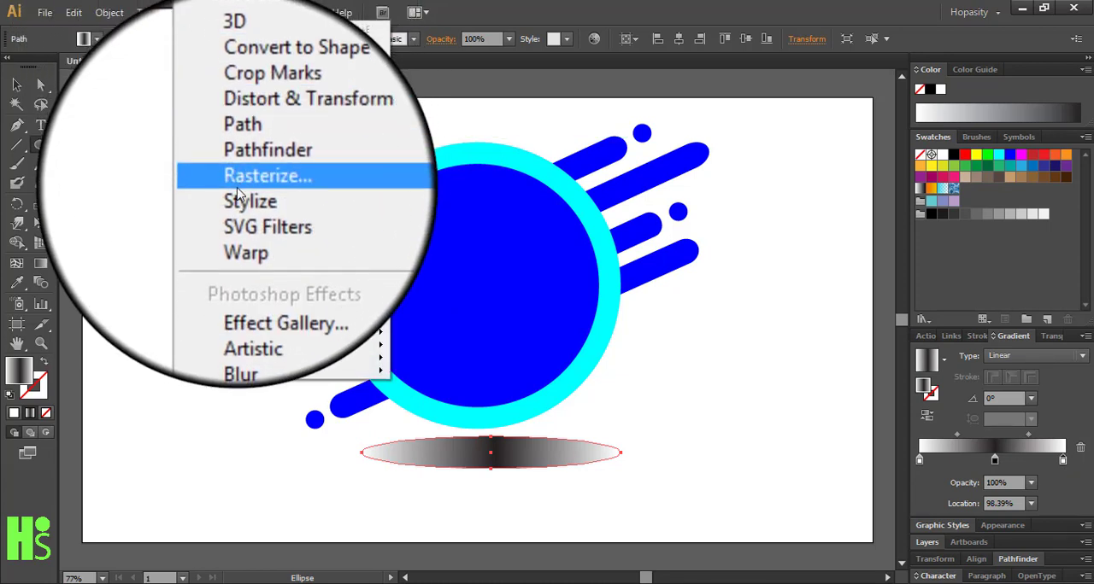
pyautogui.moveTo(239, 191)
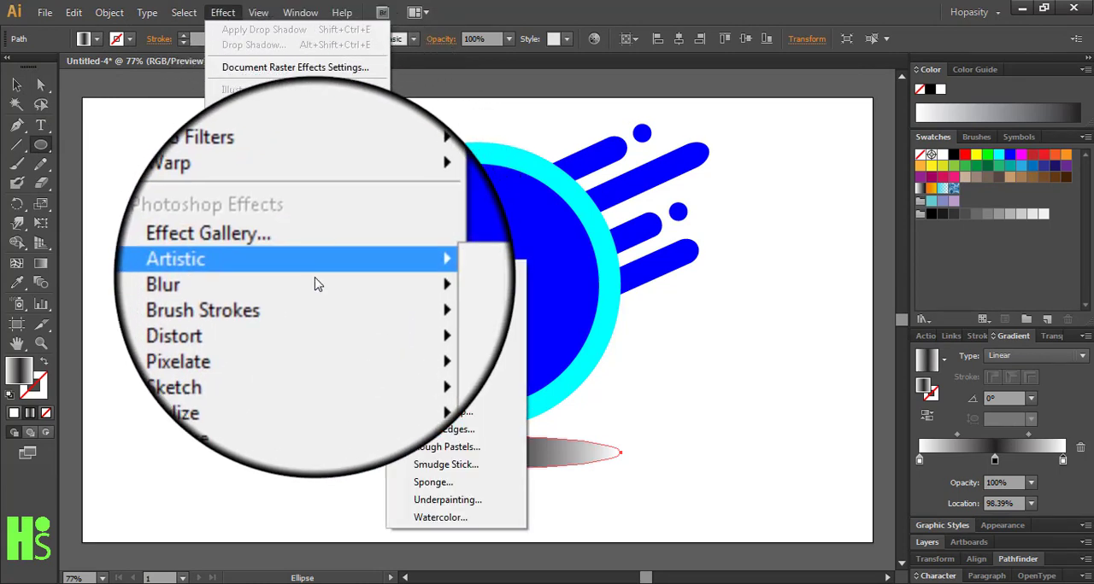
pyautogui.moveTo(314, 285)
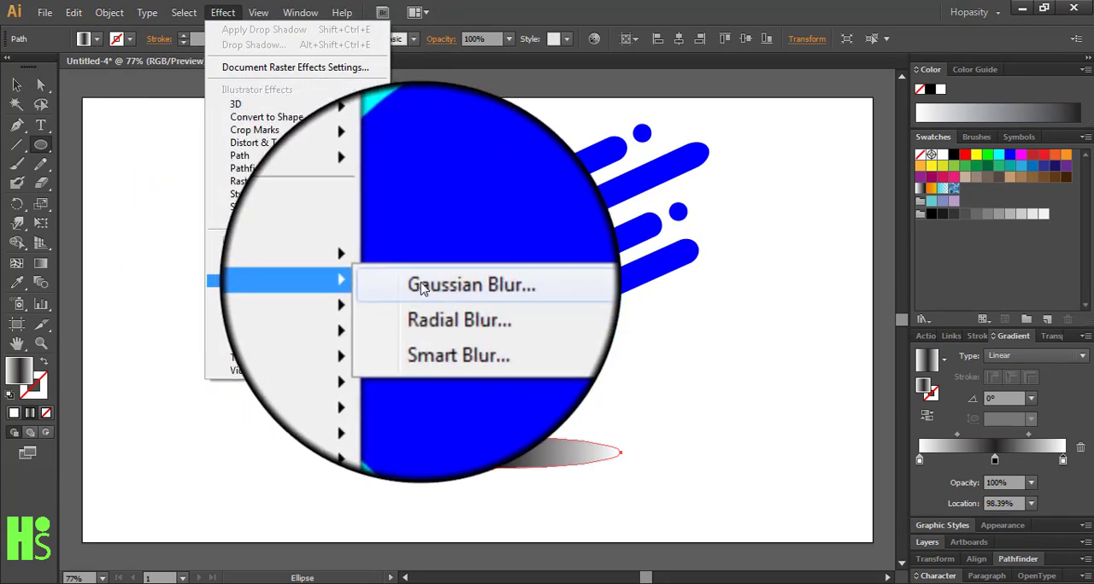
pyautogui.click(386, 282)
pyautogui.click(113, 231)
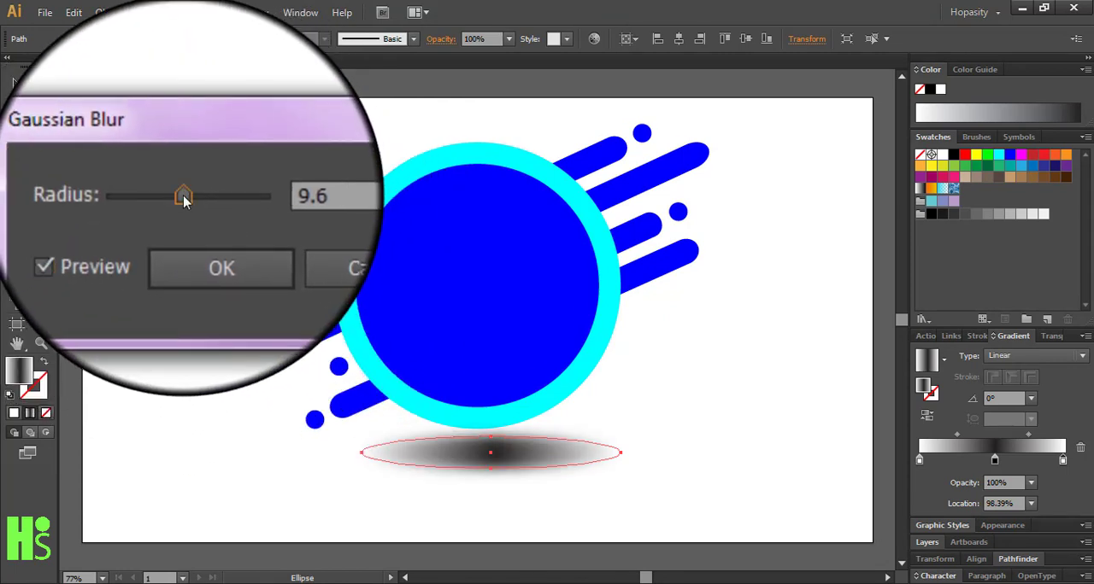
pyautogui.moveTo(183, 195)
pyautogui.mouseDown()
pyautogui.moveTo(192, 203)
pyautogui.moveTo(185, 193)
pyautogui.mouseUp()
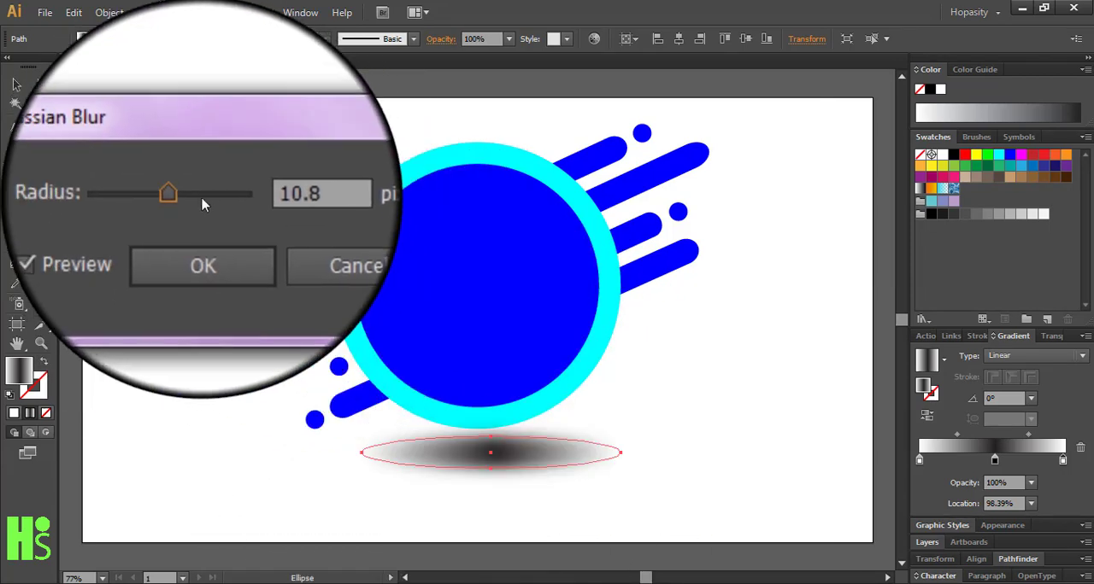
pyautogui.moveTo(188, 195); pyautogui.dragTo(196, 195)
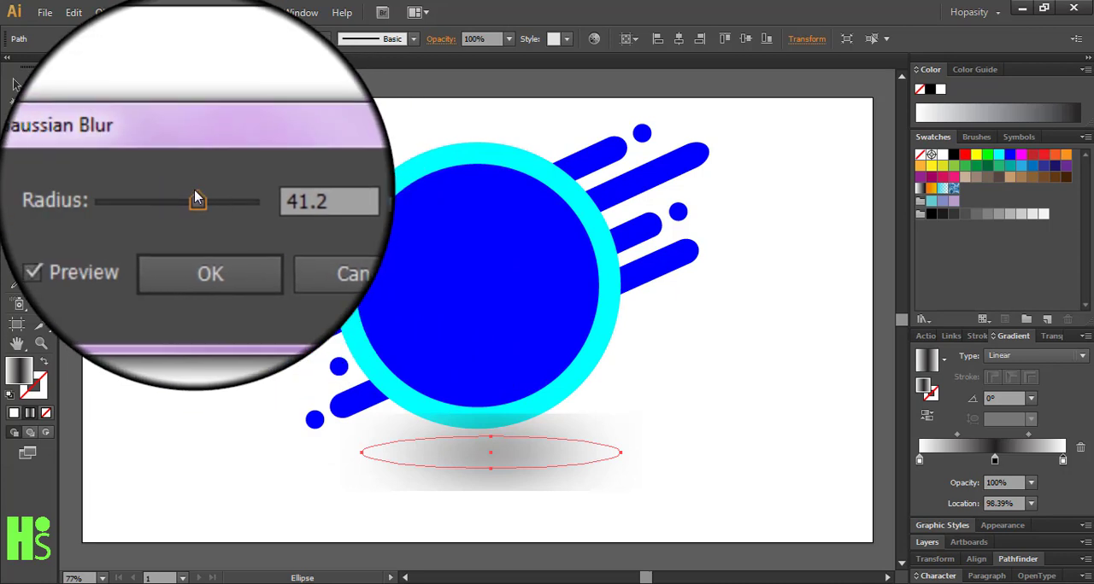
pyautogui.moveTo(196, 198); pyautogui.dragTo(183, 197)
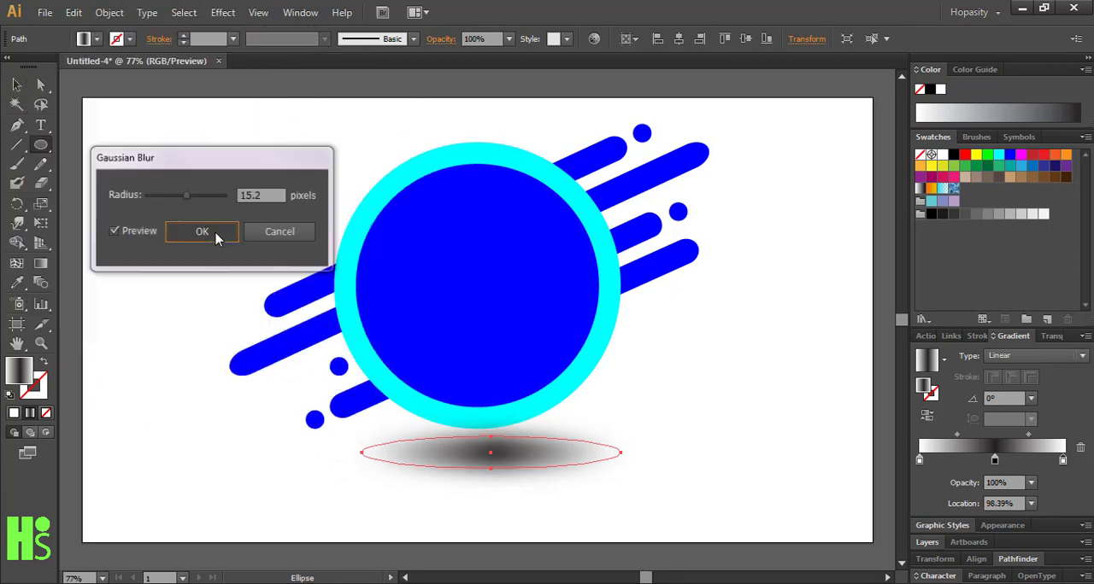
pyautogui.click(201, 232)
# Shift the blurred shadow ellipse slightly sideways and reduce its height from both its upper and lower edges
pyautogui.click(16, 85)
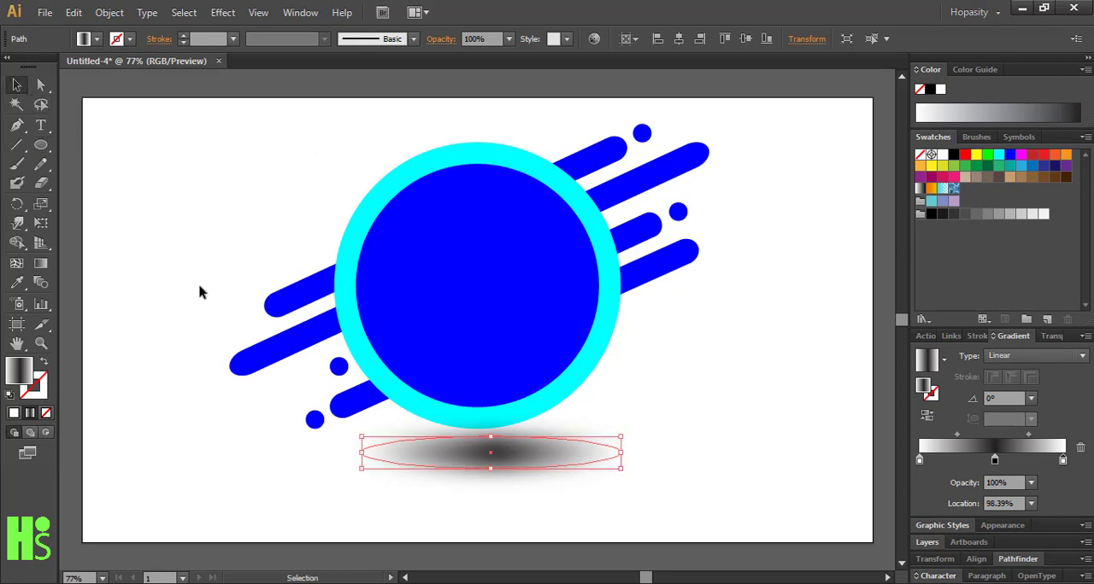
pyautogui.click(159, 344)
pyautogui.moveTo(490, 470); pyautogui.dragTo(484, 471)
pyautogui.click(705, 481)
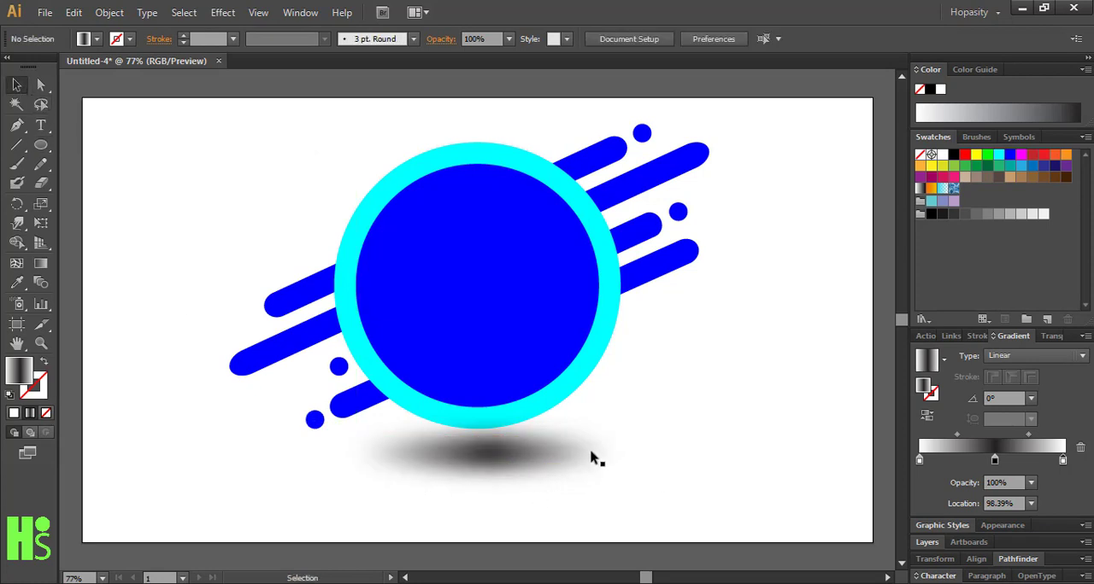
pyautogui.click(557, 454)
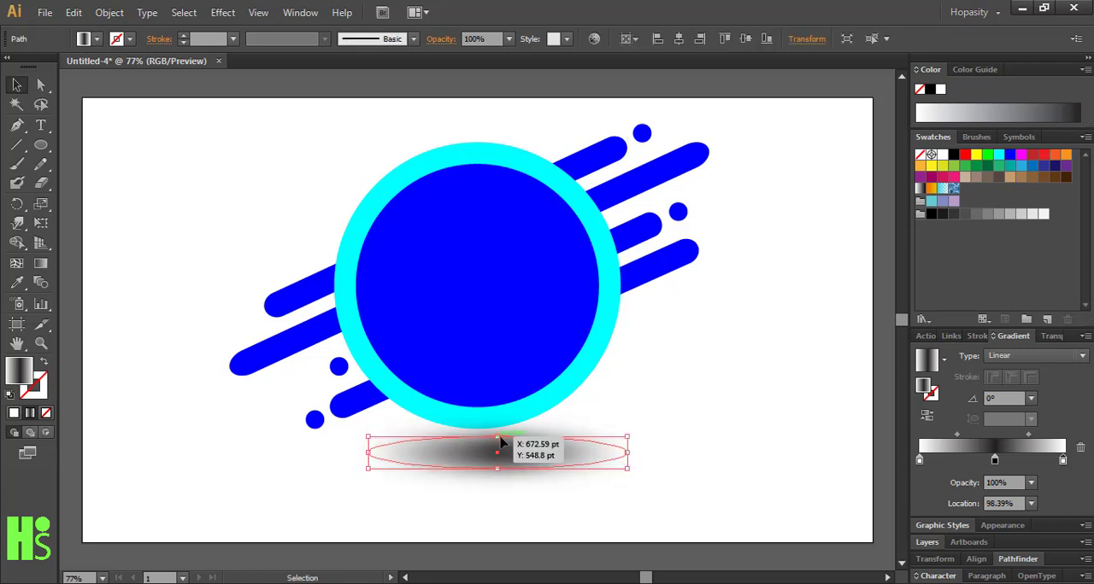
pyautogui.moveTo(498, 436); pyautogui.dragTo(498, 446)
pyautogui.click(663, 396)
pyautogui.moveTo(552, 467); pyautogui.dragTo(546, 461)
pyautogui.click(650, 401)
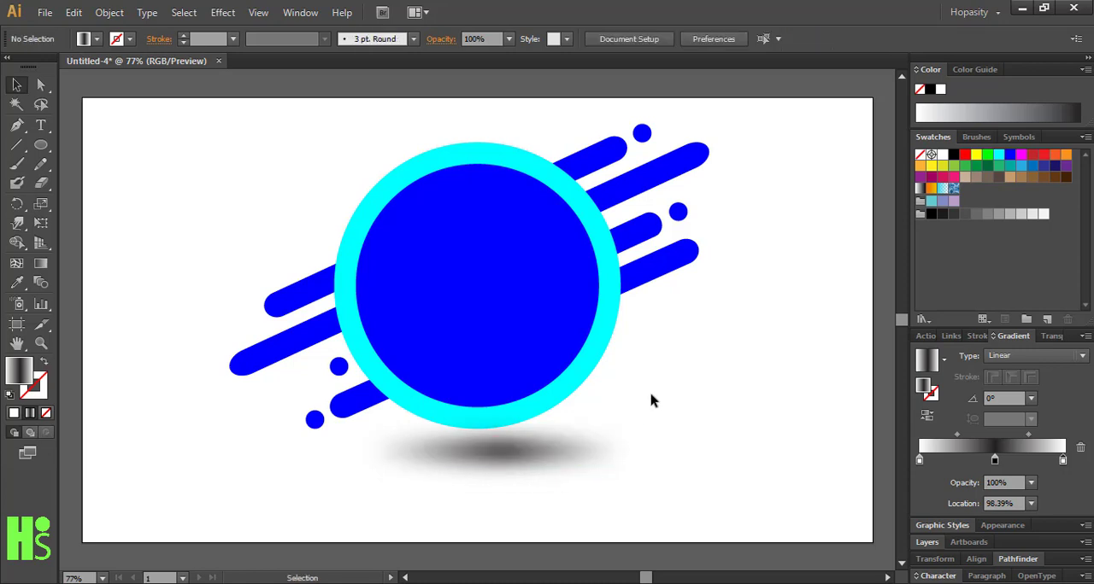
# Flatten the shadow ellipse further from its upper edge to about 29 pt high
pyautogui.click(562, 455)
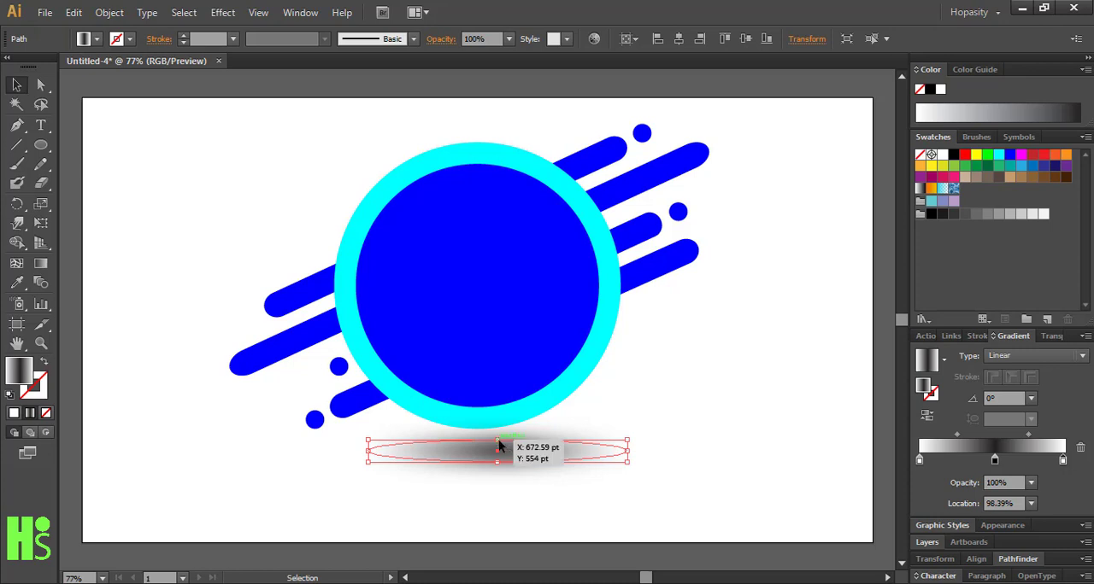
pyautogui.moveTo(496, 439); pyautogui.dragTo(499, 446)
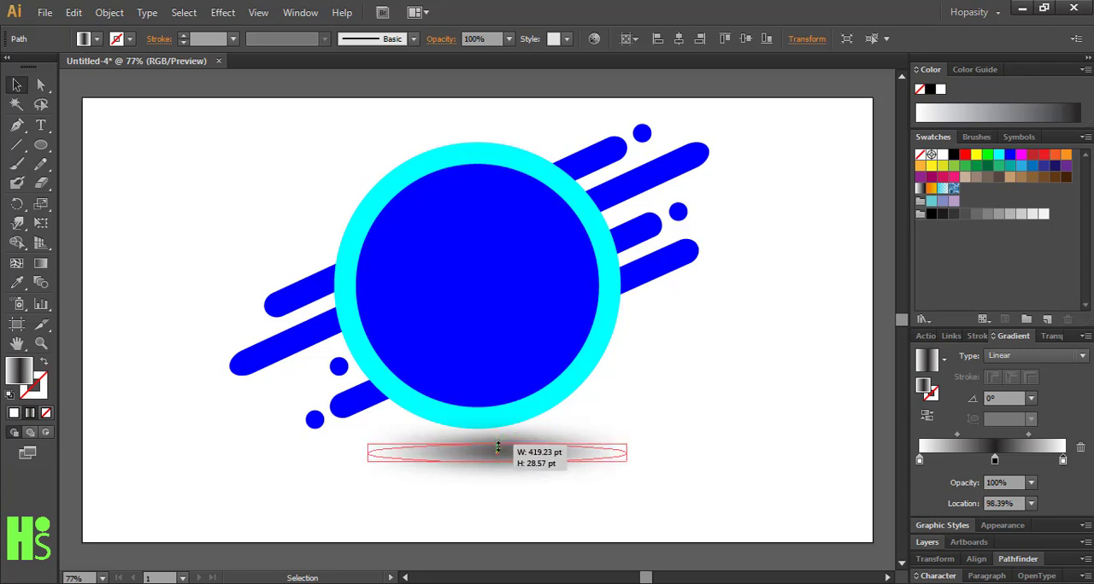
pyautogui.click(658, 416)
pyautogui.click(597, 459)
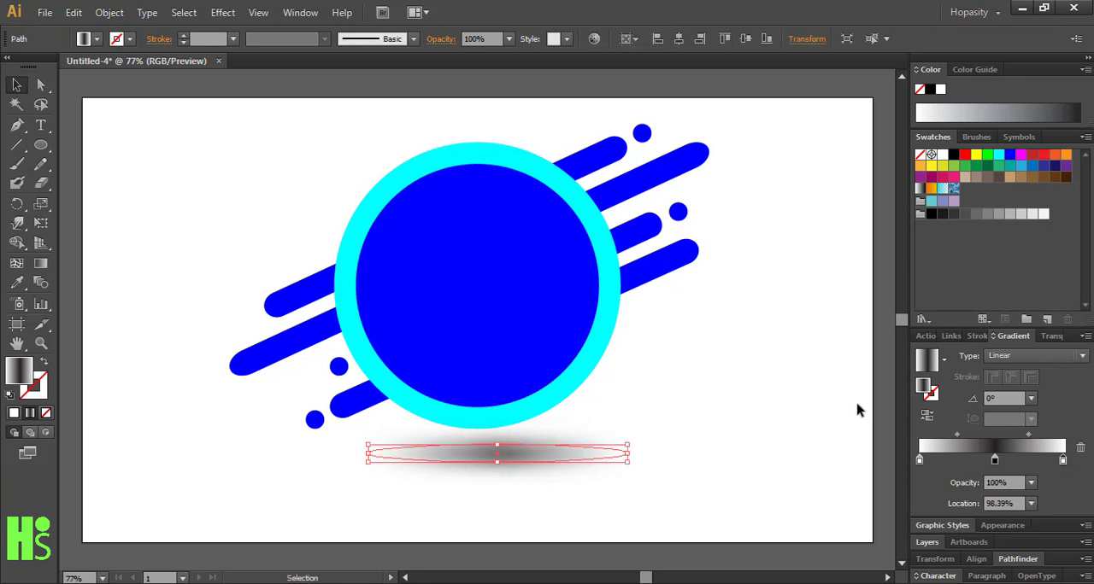
# Select everything on the Rounded Rectangle layer and rotate the bars and dots slightly counterclockwise for a steeper slope
pyautogui.click(921, 543)
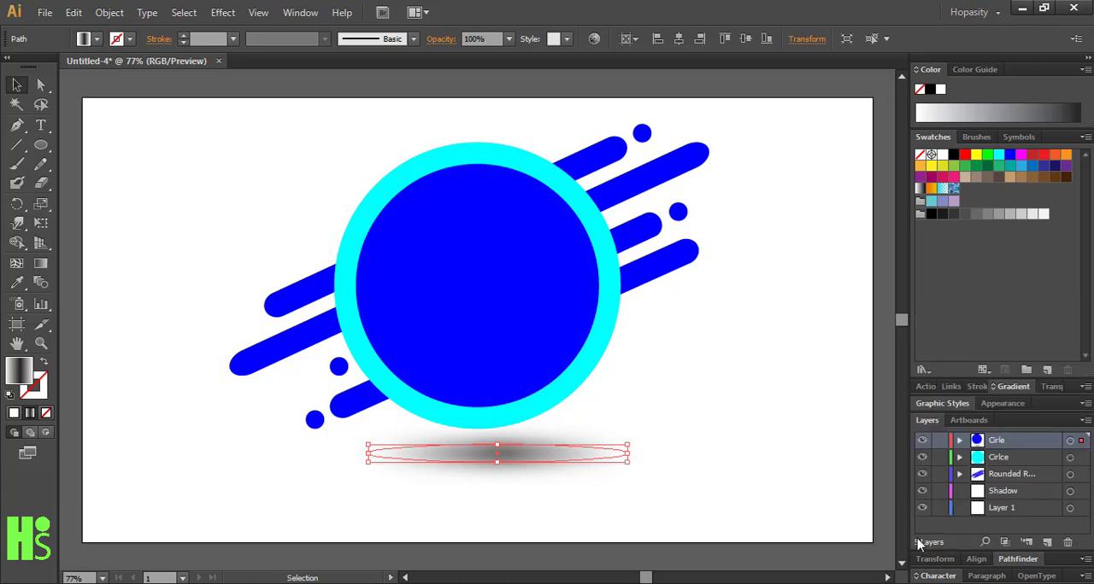
pyautogui.click(1069, 475)
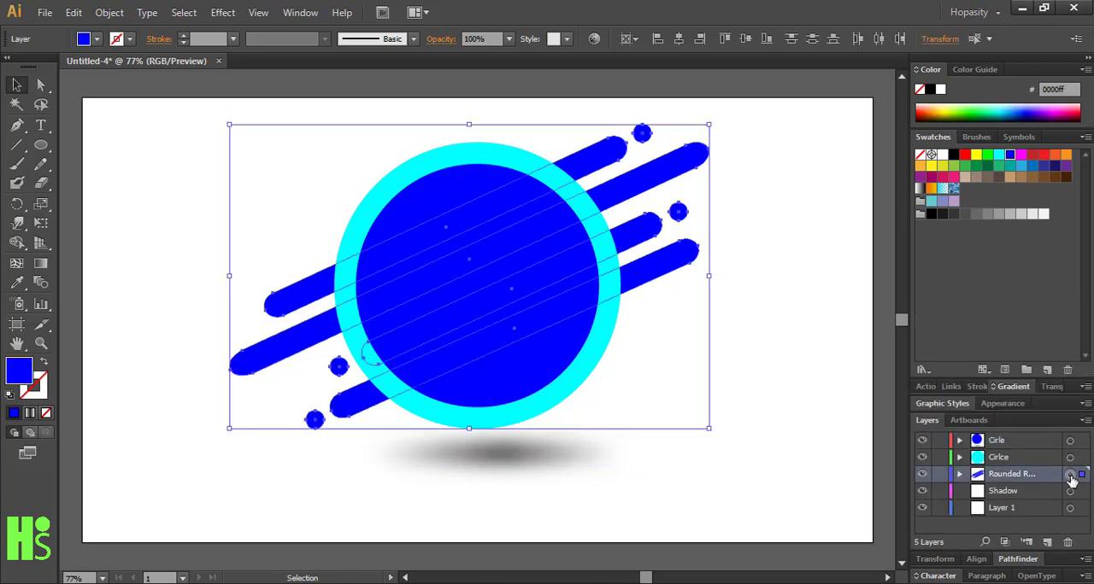
pyautogui.click(714, 436)
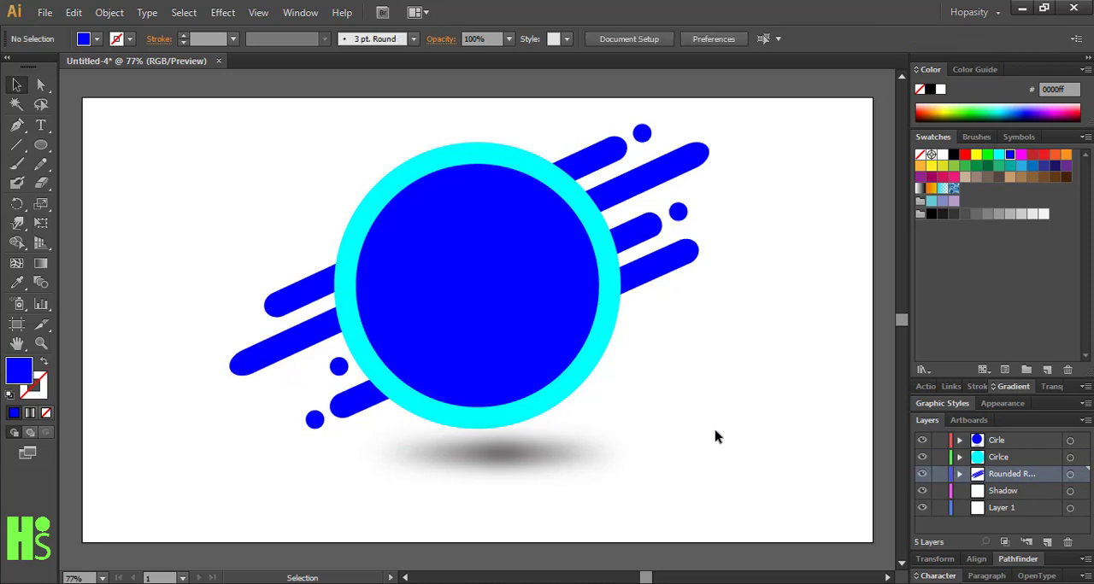
pyautogui.click(1070, 475)
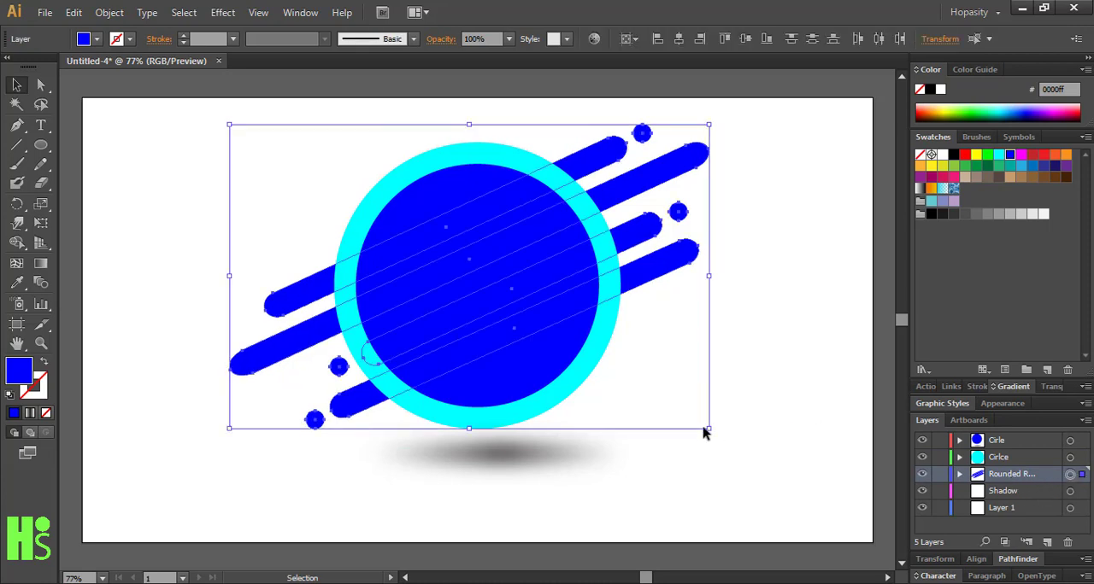
pyautogui.moveTo(716, 433); pyautogui.dragTo(722, 425)
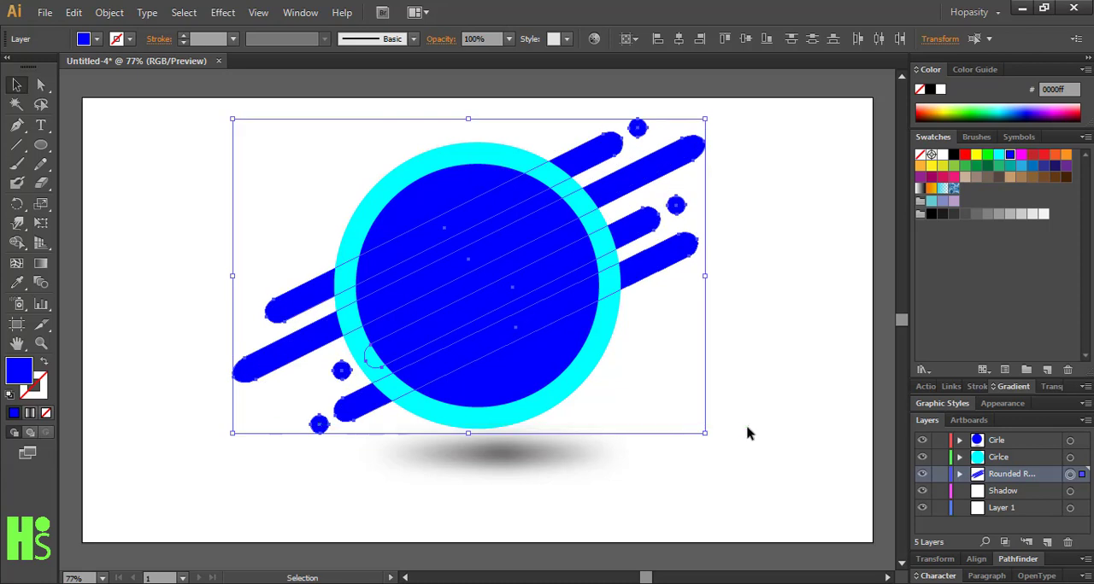
pyautogui.click(747, 432)
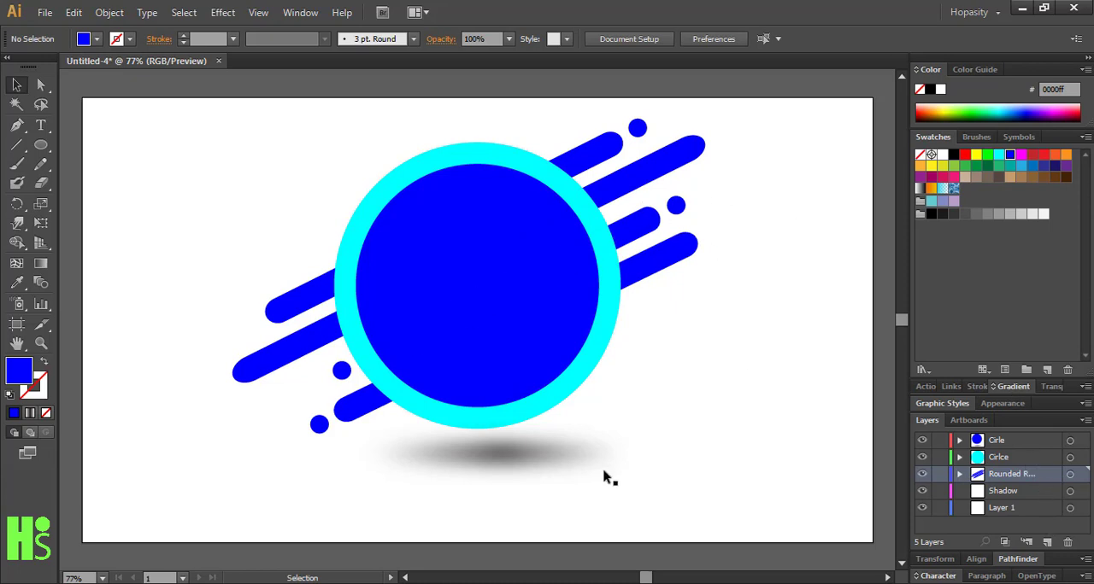
# Reposition the shadow ellipse slightly closer beneath the ring and leave the Shadow layer visible
pyautogui.click(551, 462)
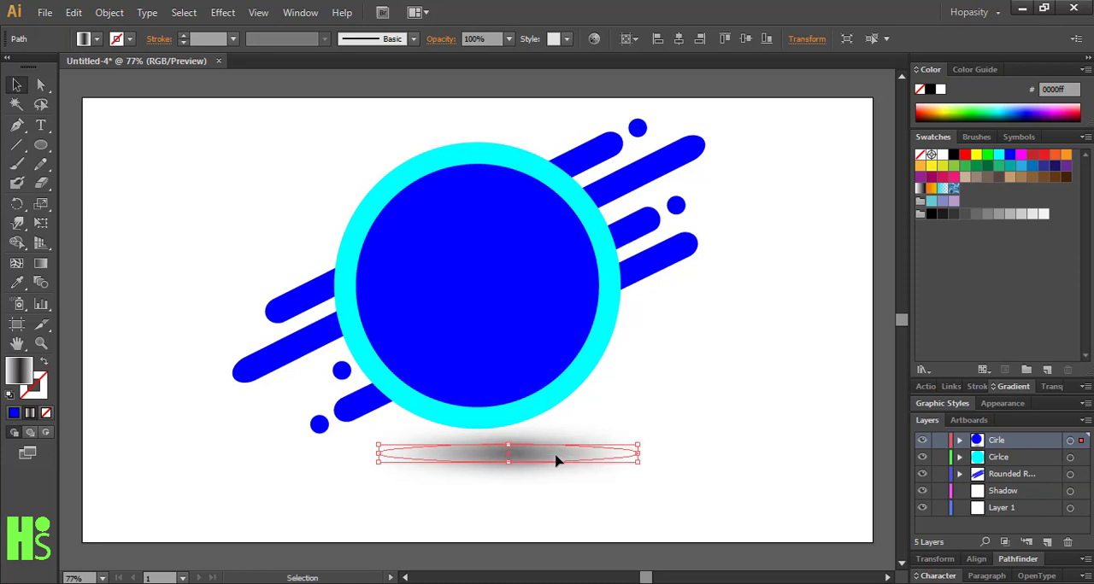
pyautogui.moveTo(565, 464); pyautogui.dragTo(556, 454)
pyautogui.click(875, 452)
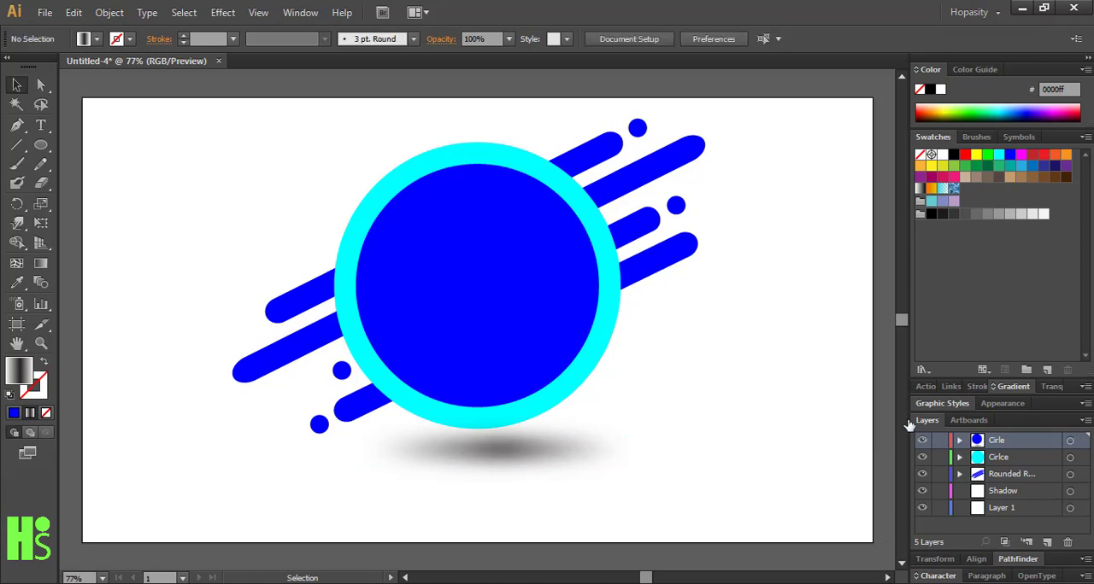
pyautogui.click(554, 454)
pyautogui.click(693, 385)
pyautogui.click(1013, 492)
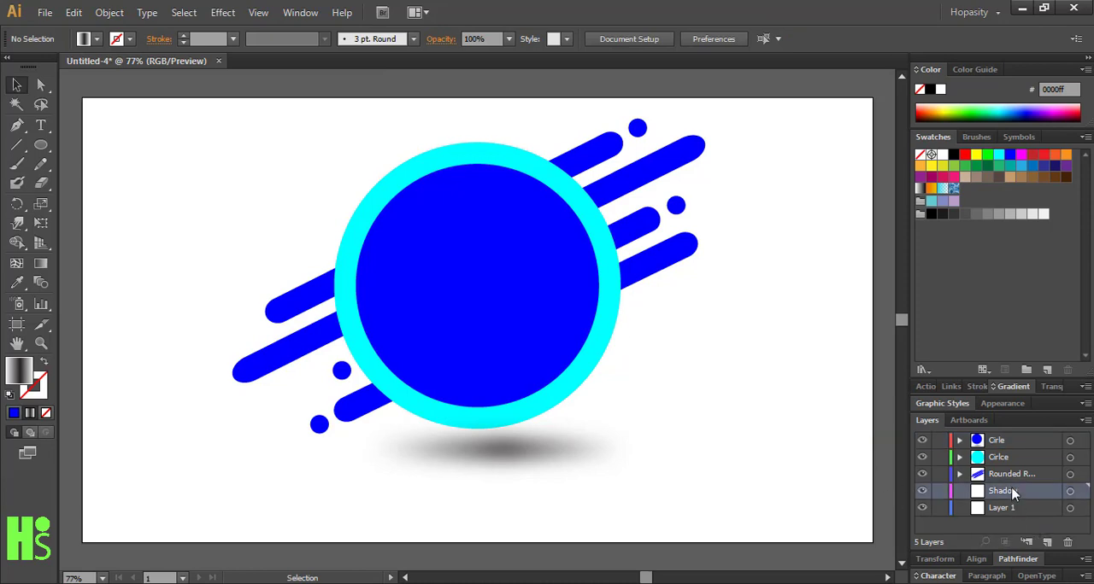
pyautogui.click(923, 496)
# Add a layer named "Splash" between the Shadow layer and Layer 1
pyautogui.click(995, 511)
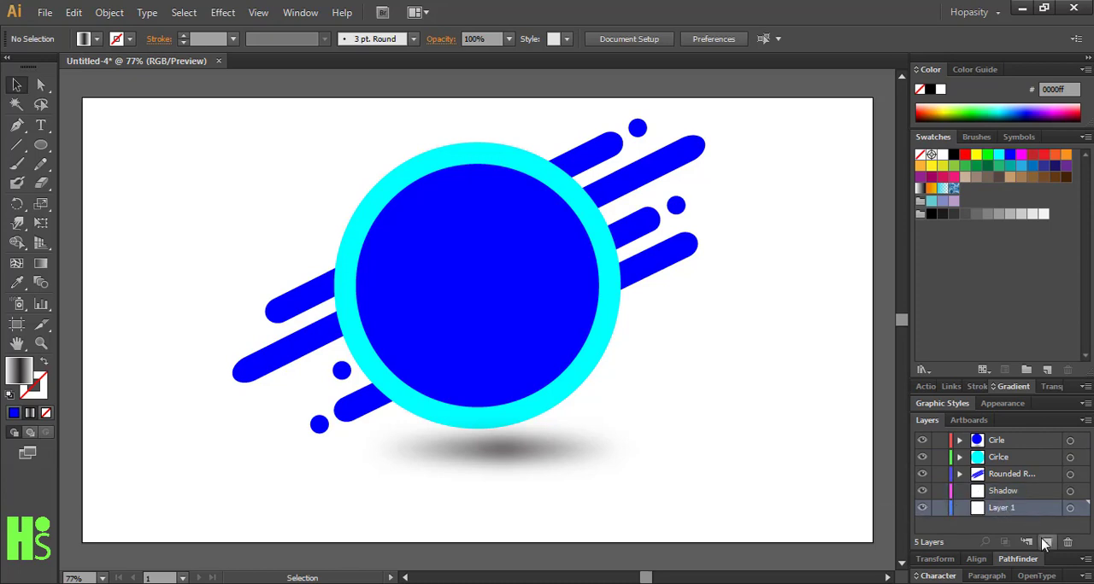
pyautogui.click(1047, 542)
pyautogui.doubleClick(1023, 513)
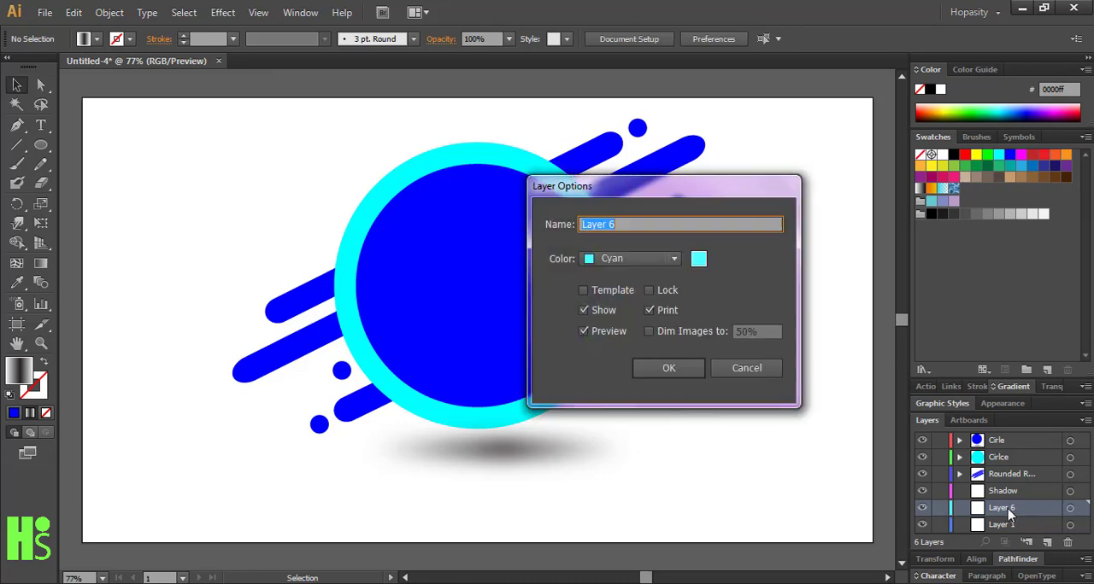
pyautogui.press('Return')
pyautogui.doubleClick(1009, 509)
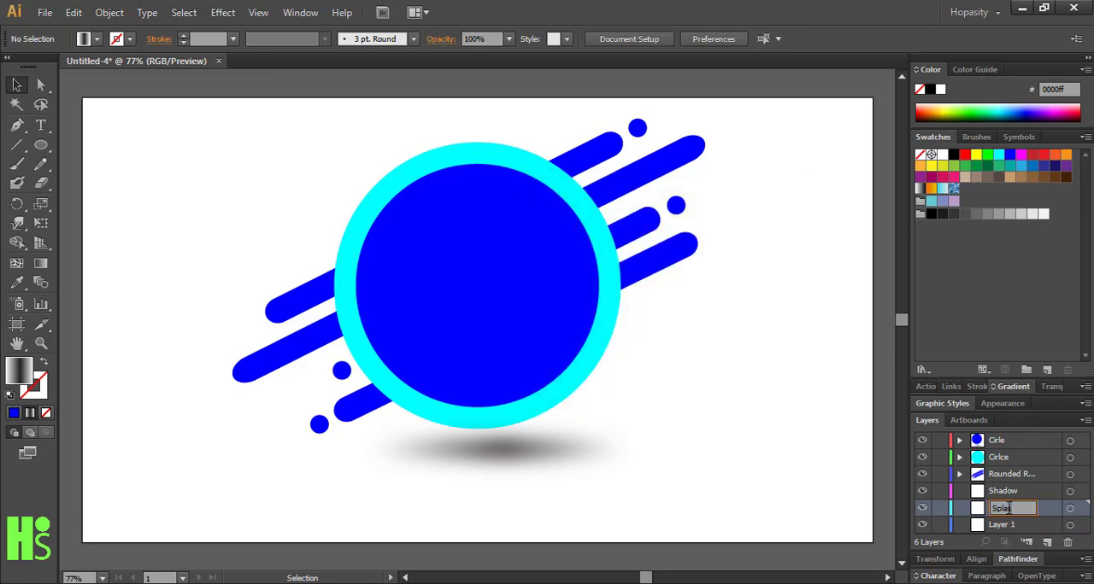
pyautogui.write('Splash')
pyautogui.press('Return')
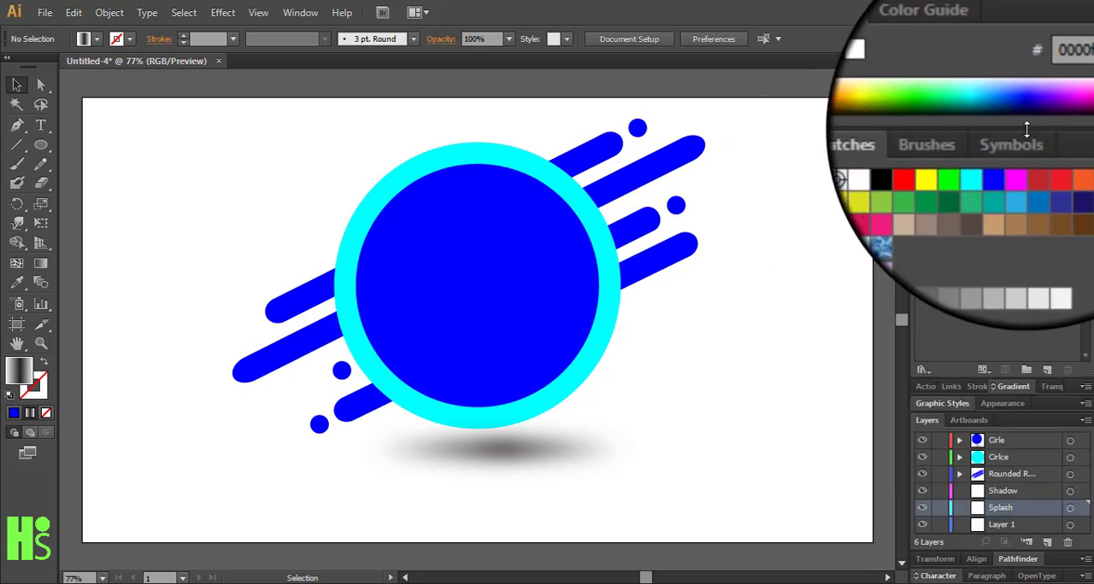
# Open the Grime Vector Pack symbol library
pyautogui.click(1019, 138)
pyautogui.click(922, 370)
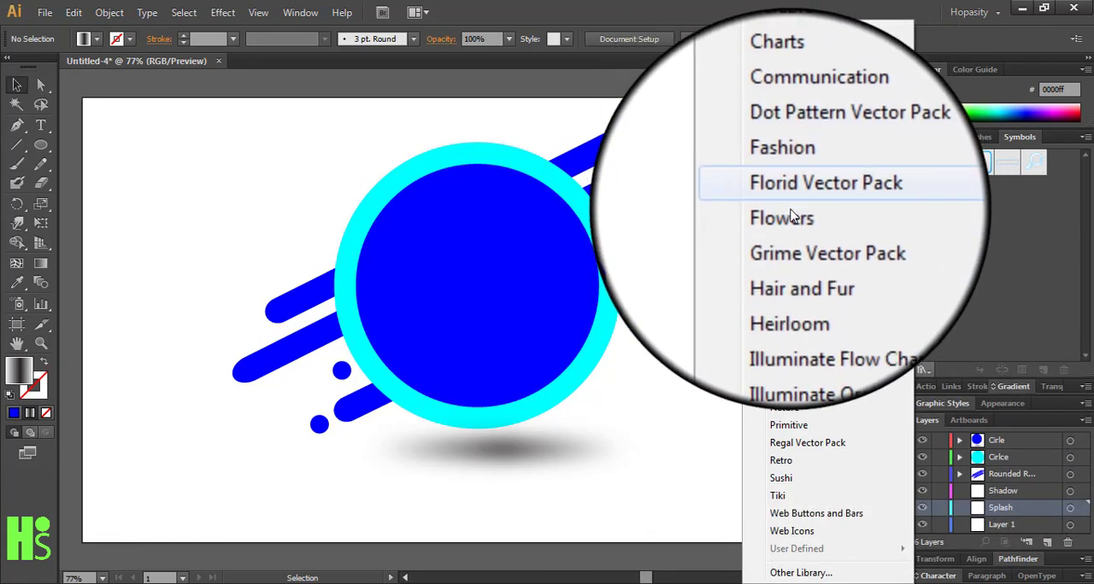
pyautogui.click(787, 197)
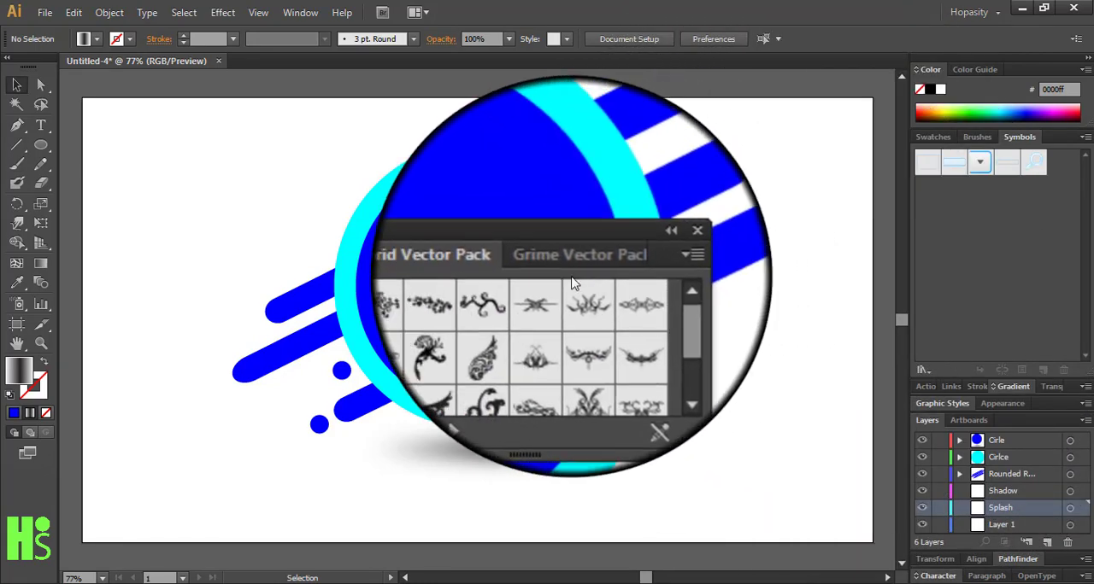
pyautogui.click(560, 264)
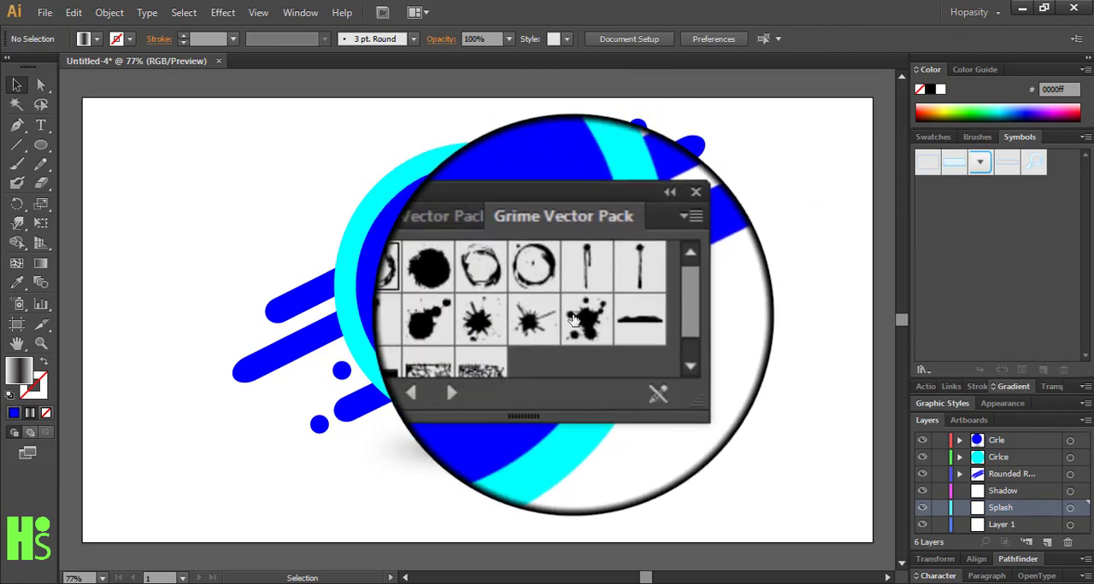
# Place two copies of the spiky splatter symbol and one of the blob splatter symbol around the ring's right side
pyautogui.moveTo(525, 316); pyautogui.dragTo(776, 286)
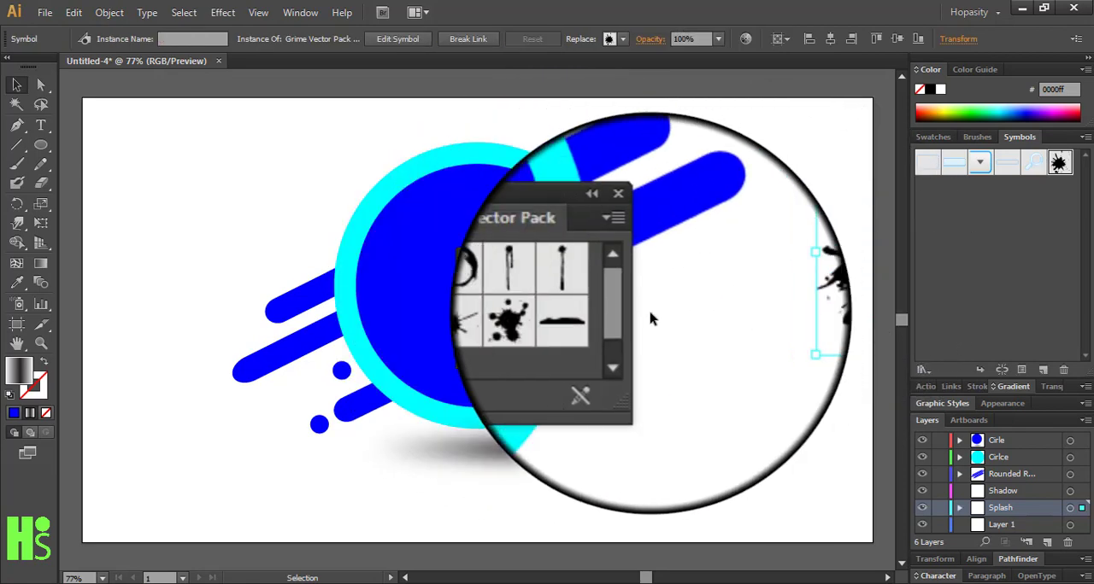
pyautogui.moveTo(717, 375); pyautogui.dragTo(754, 412)
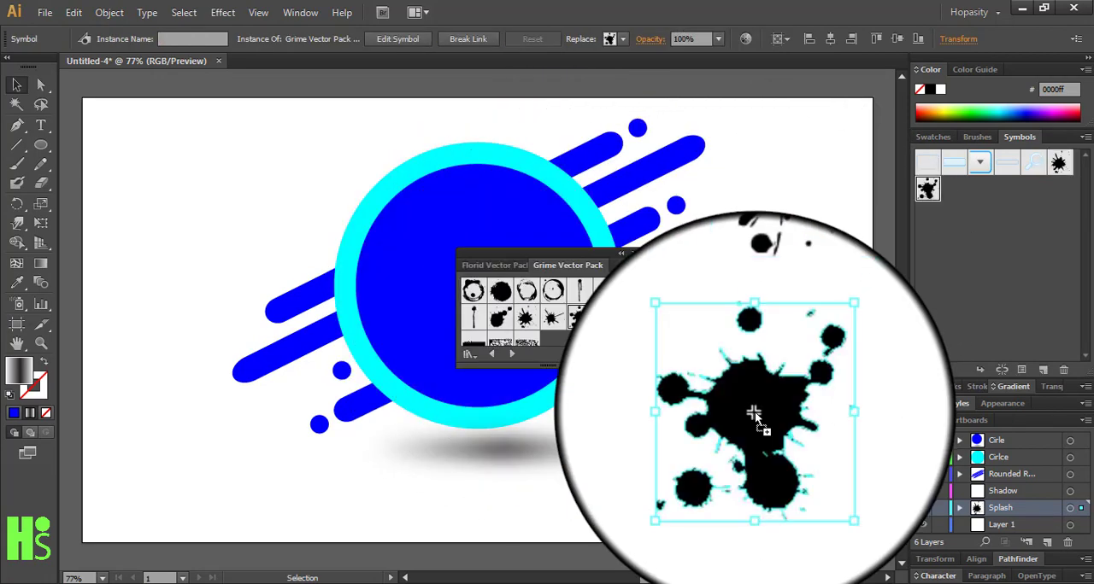
pyautogui.moveTo(523, 327); pyautogui.dragTo(617, 428)
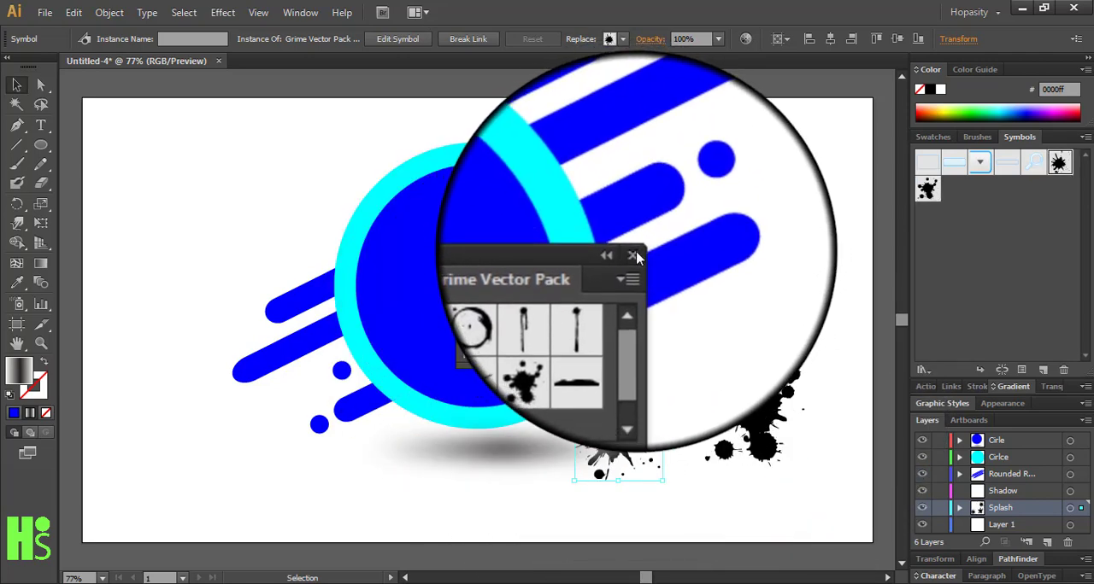
# Close the symbol library, then move the spiky splatter below the ring up beside its lower right edge and select it
pyautogui.click(635, 261)
pyautogui.moveTo(633, 423); pyautogui.dragTo(691, 339)
pyautogui.click(718, 486)
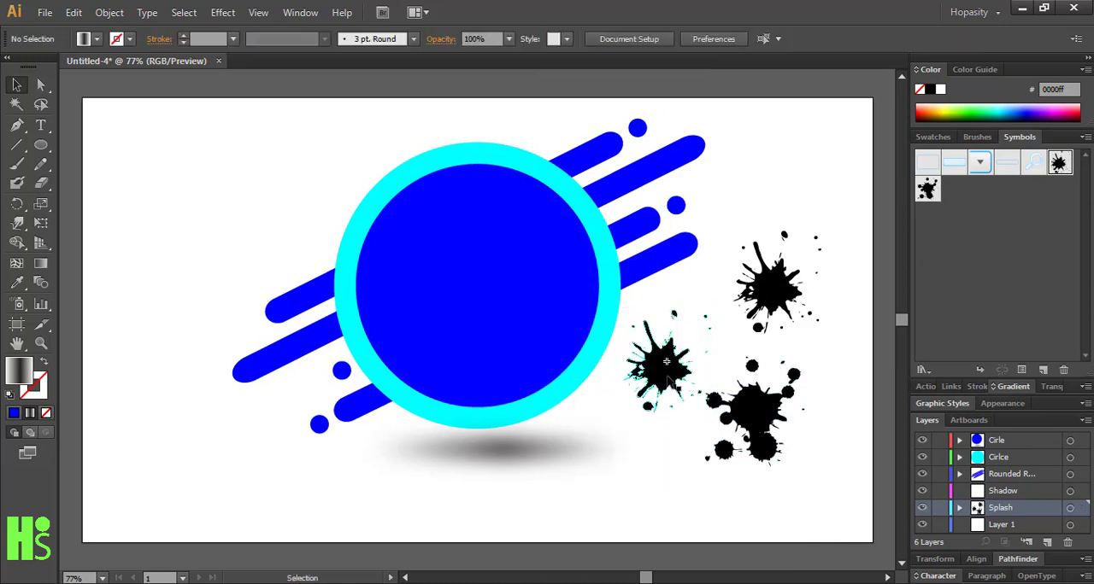
pyautogui.click(655, 369)
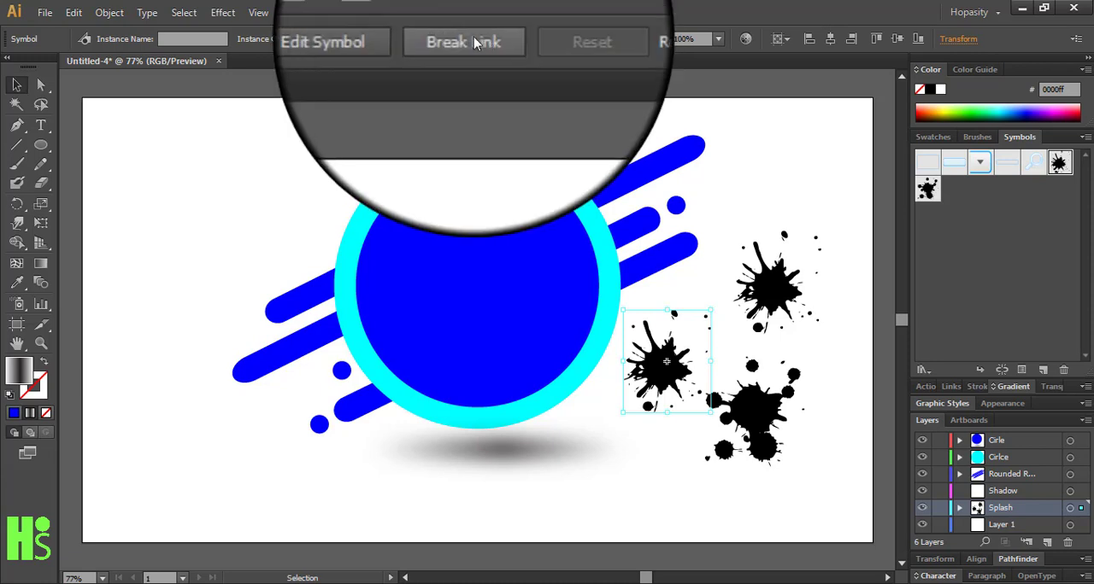
# Break the symbol links of both spiky splatters and tuck them partly behind the ring's lower right and upper left edges
pyautogui.click(940, 90)
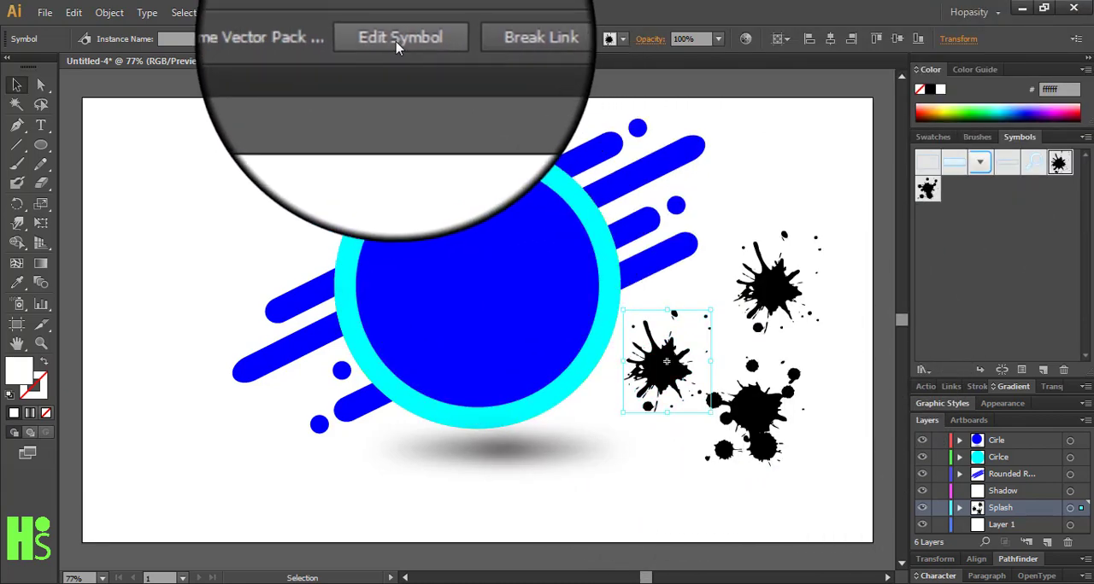
pyautogui.click(451, 42)
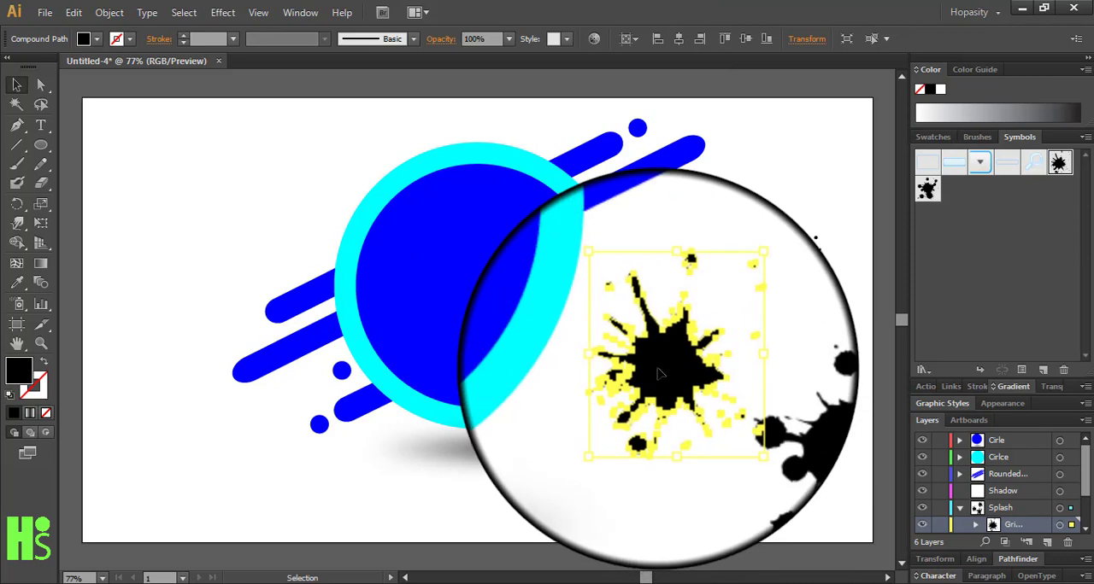
pyautogui.moveTo(674, 387); pyautogui.dragTo(608, 346)
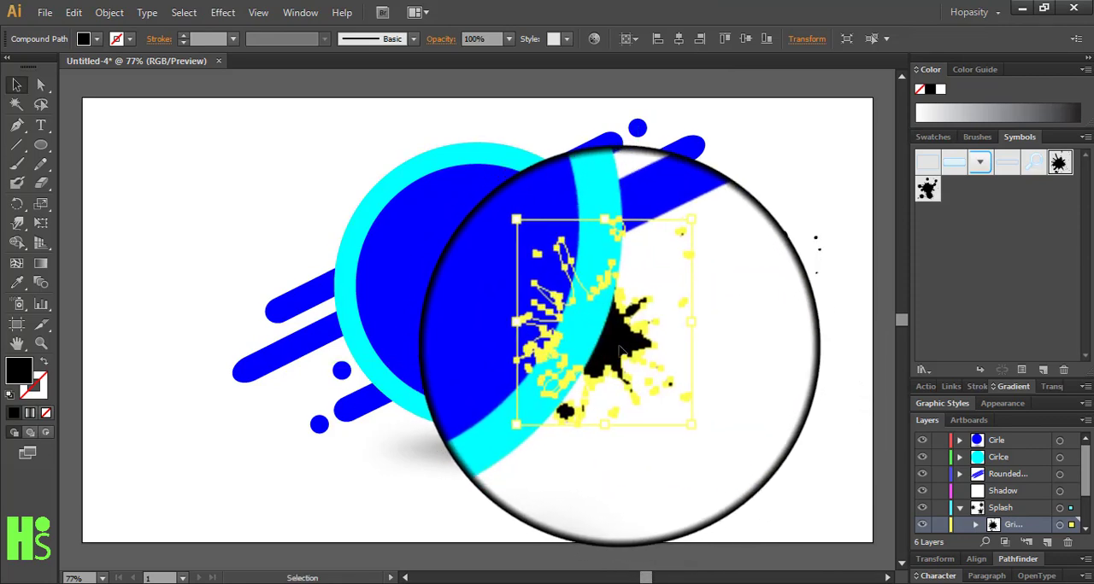
pyautogui.click(710, 373)
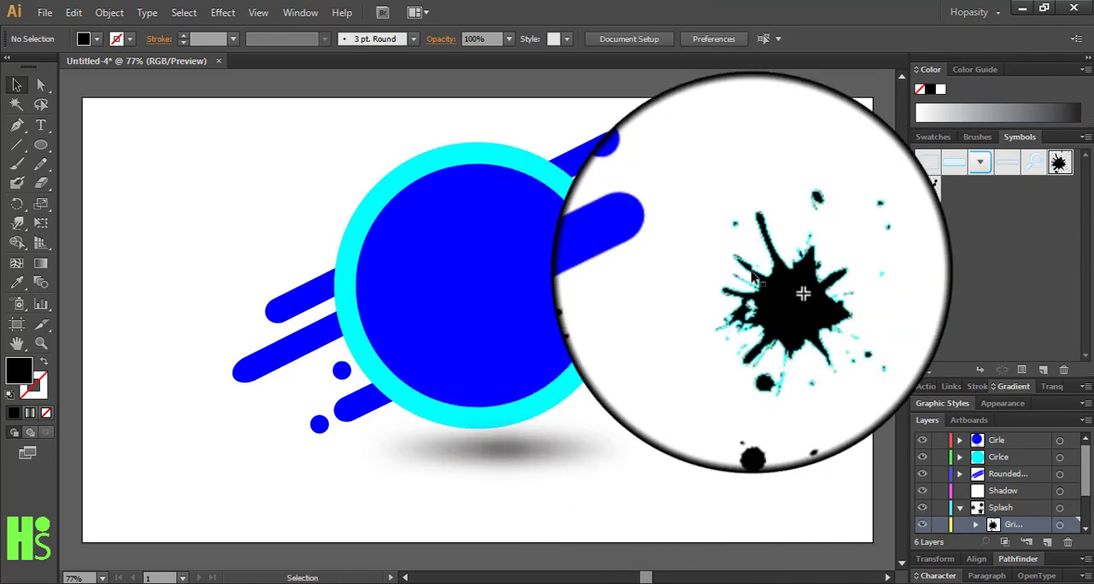
pyautogui.moveTo(813, 302); pyautogui.dragTo(356, 171)
pyautogui.click(454, 40)
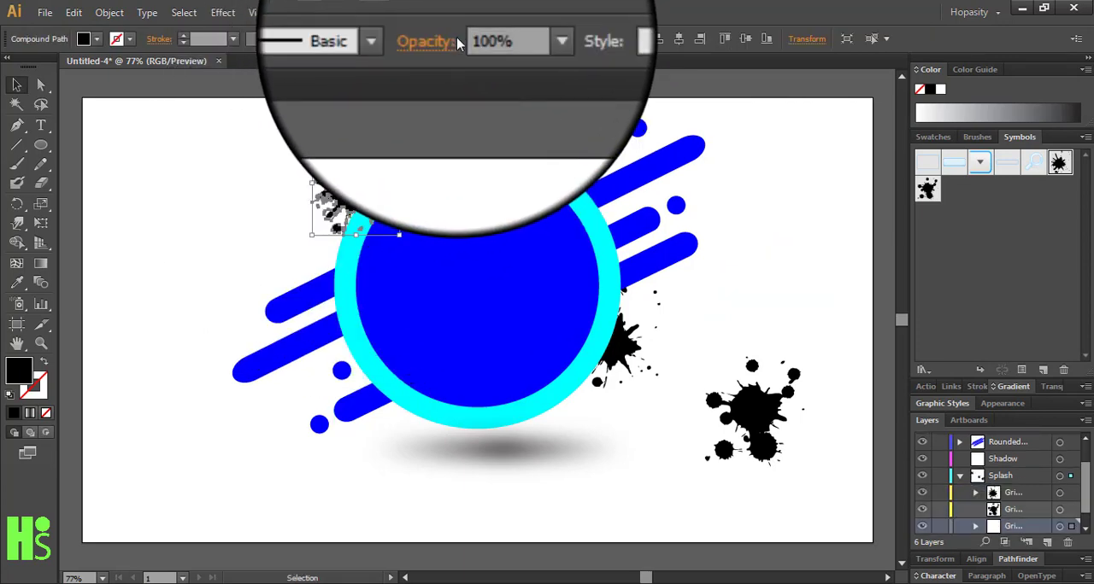
# Move the blob splatter partly behind the ring's top edge and rotate it slightly counterclockwise
pyautogui.moveTo(759, 444); pyautogui.dragTo(447, 205)
pyautogui.hotkey('ctrl', 'z')
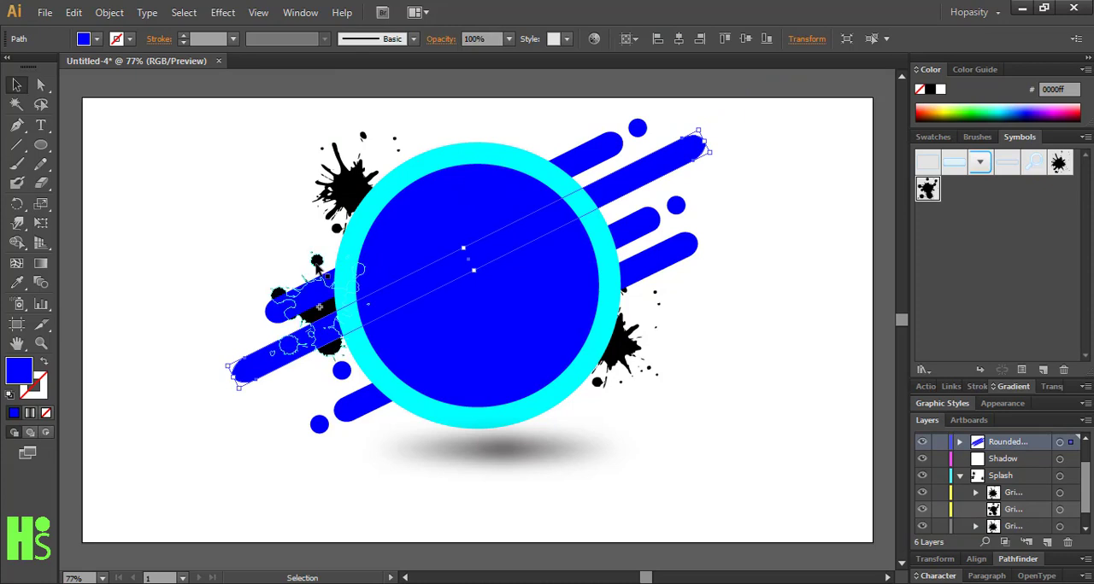
pyautogui.moveTo(316, 265); pyautogui.dragTo(512, 160)
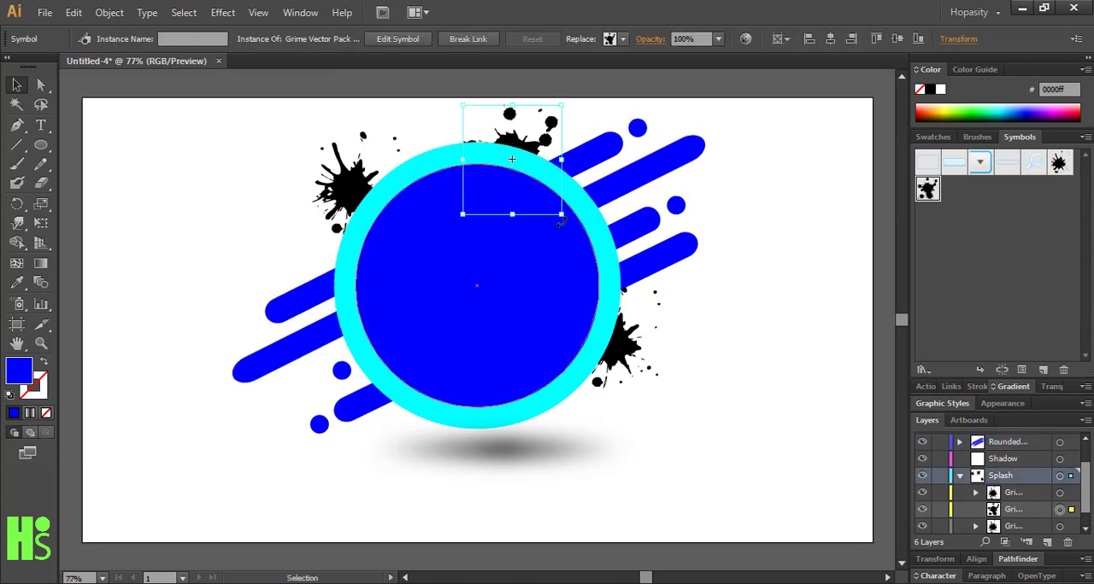
pyautogui.moveTo(564, 218)
pyautogui.mouseDown()
pyautogui.moveTo(588, 217)
pyautogui.moveTo(572, 207)
pyautogui.mouseUp()
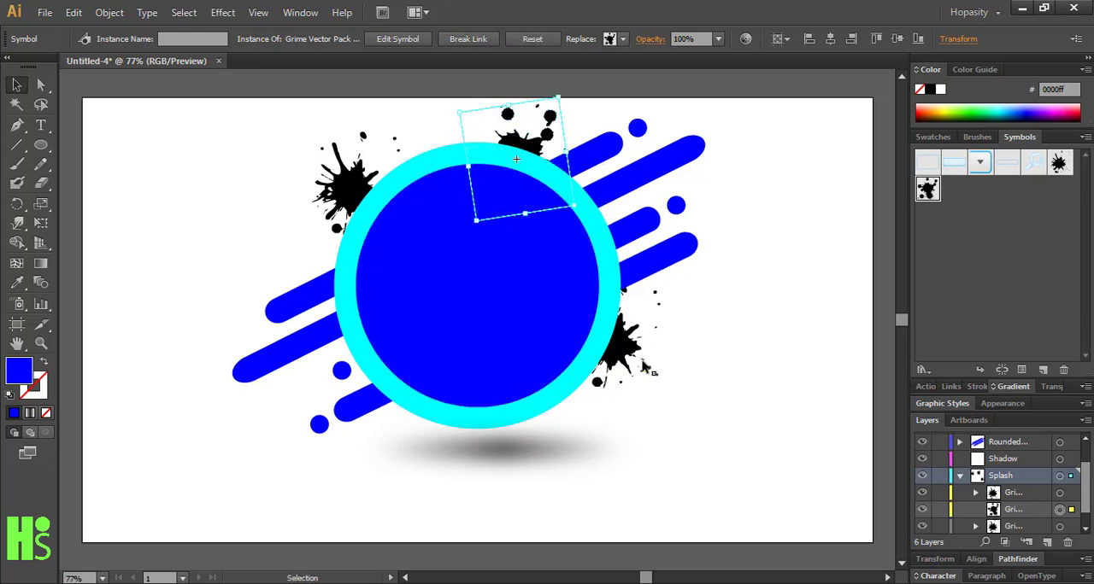
# Shift the lower right splatter further down along the ring and fill it with the artwork's blue using the Eyedropper
pyautogui.moveTo(628, 364); pyautogui.dragTo(623, 383)
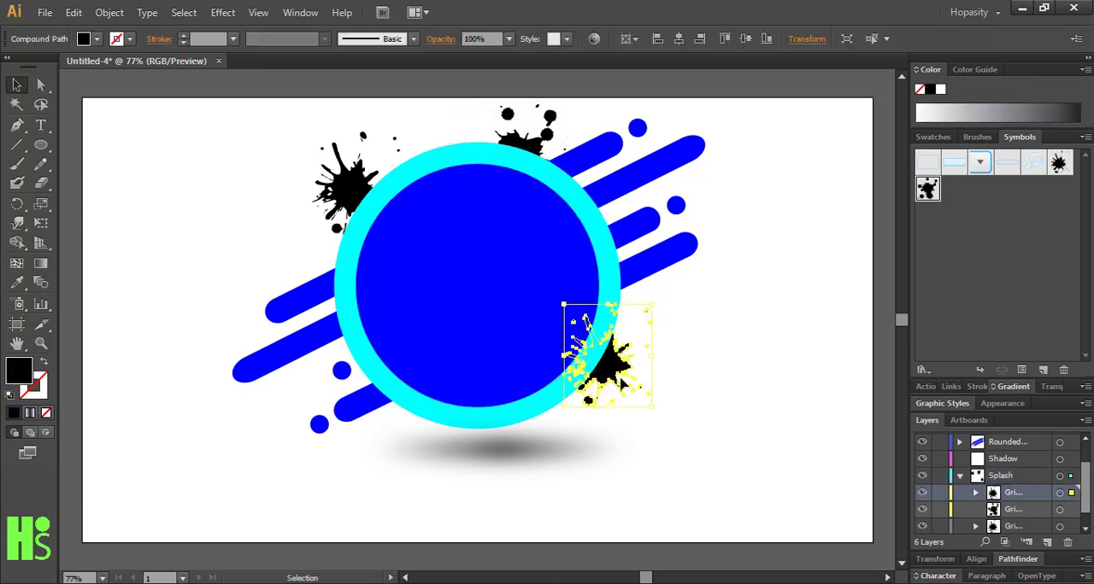
pyautogui.click(725, 381)
pyautogui.click(630, 387)
pyautogui.click(444, 257)
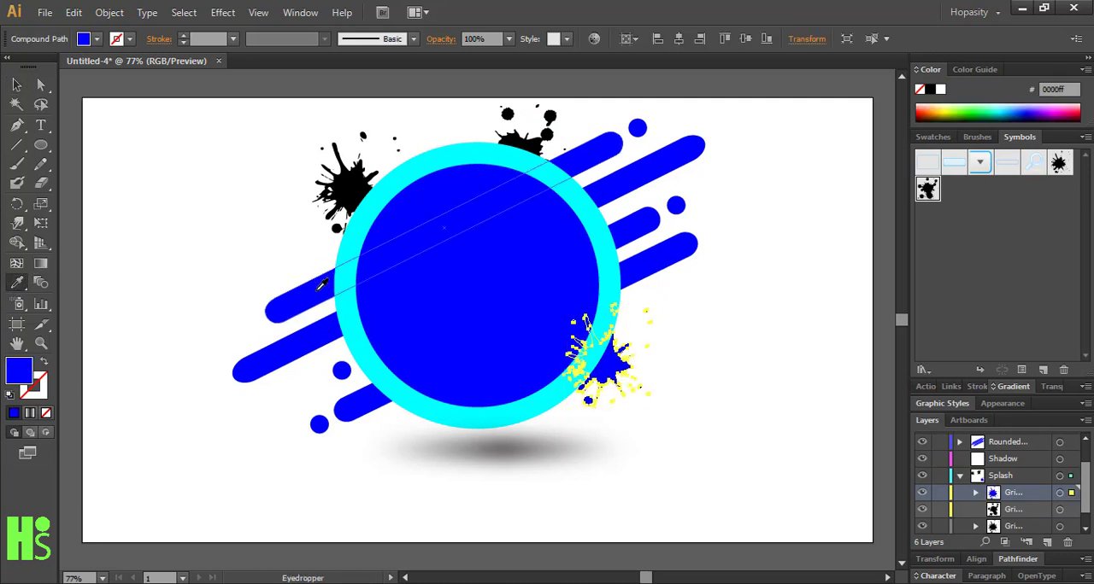
pyautogui.click(41, 86)
pyautogui.click(258, 206)
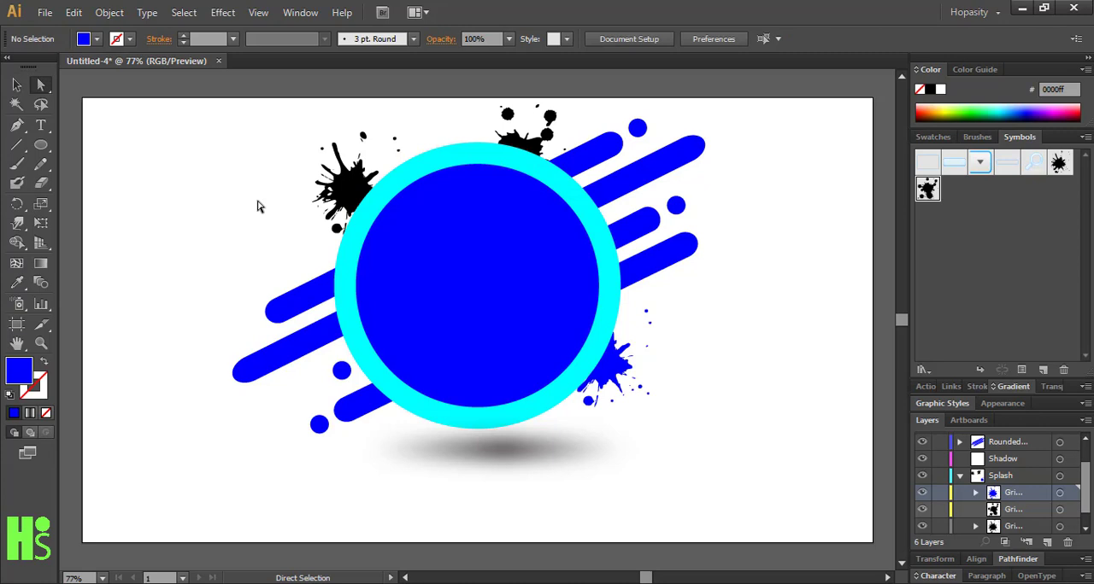
# Fill the upper left spiky splatter with the diagonal bar's blue using the Eyedropper
pyautogui.click(344, 198)
pyautogui.click(17, 284)
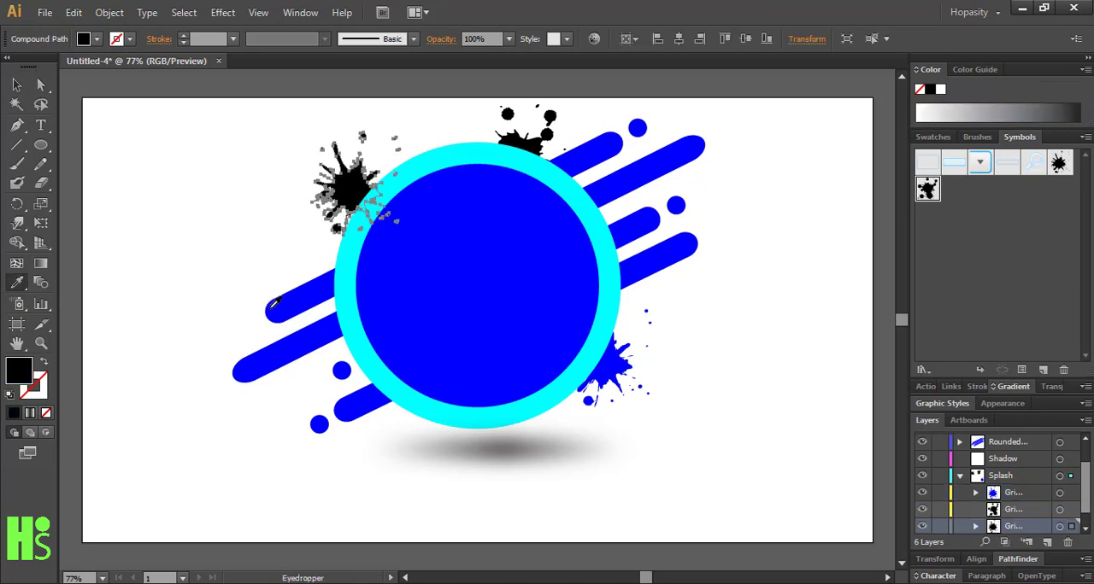
pyautogui.click(273, 305)
pyautogui.click(19, 85)
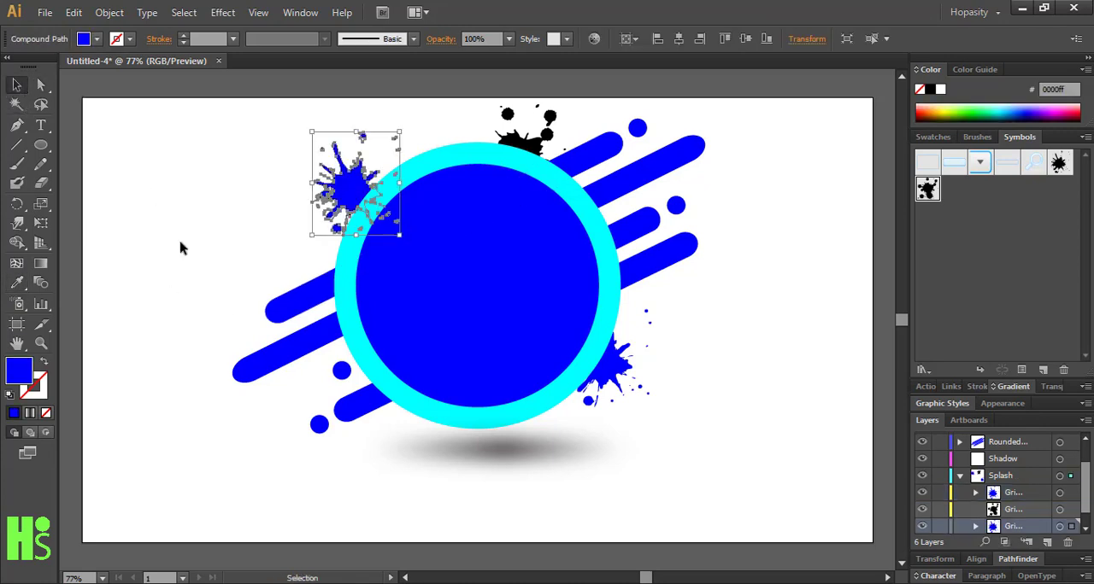
pyautogui.click(178, 245)
# Break the symbol link of the blob splatter above the ring and fill it with the bar's blue
pyautogui.click(516, 159)
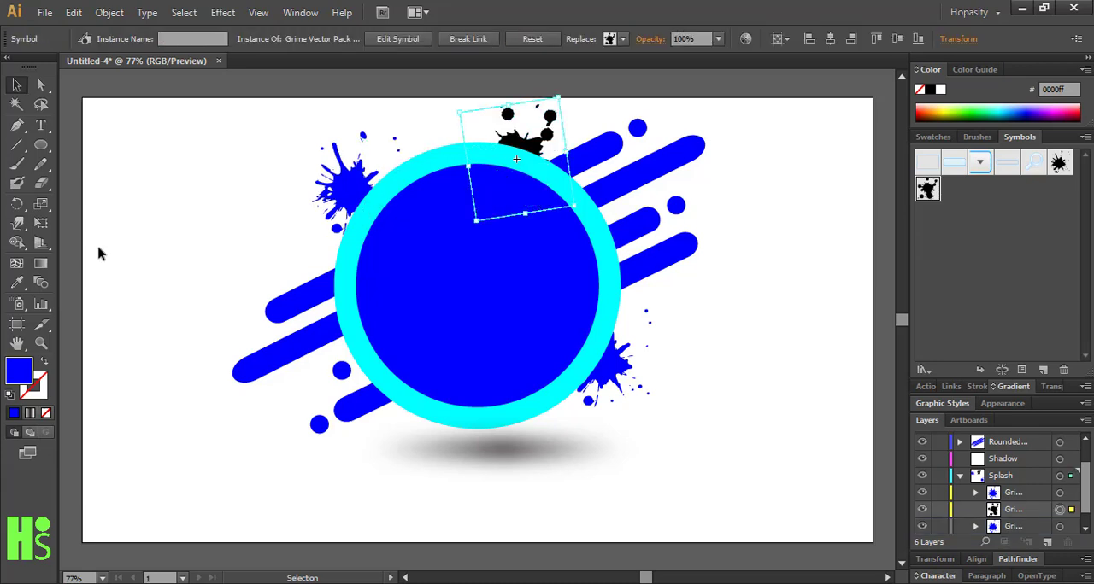
pyautogui.click(15, 286)
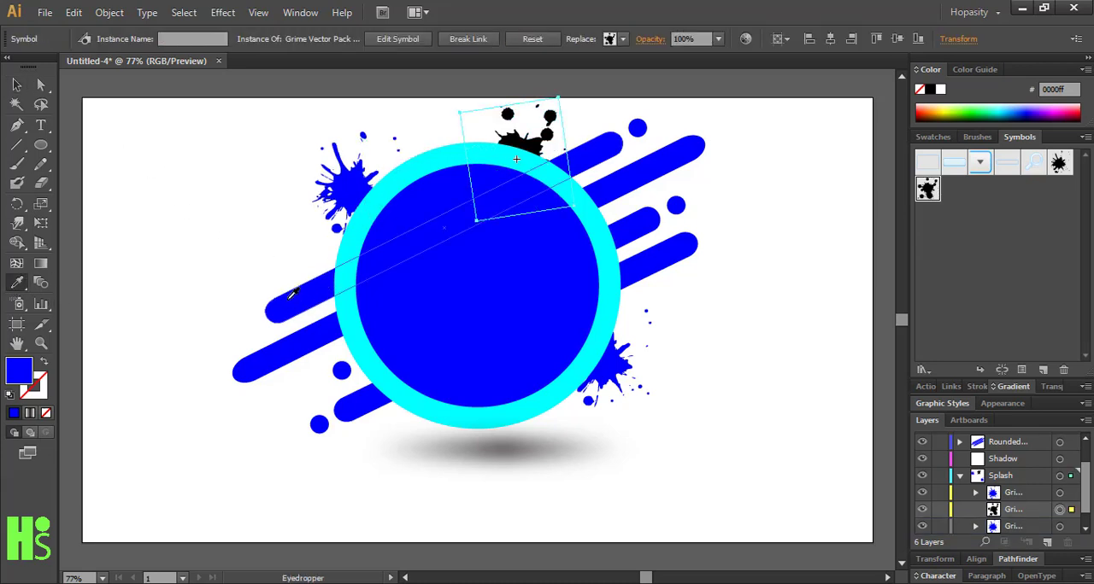
pyautogui.click(18, 84)
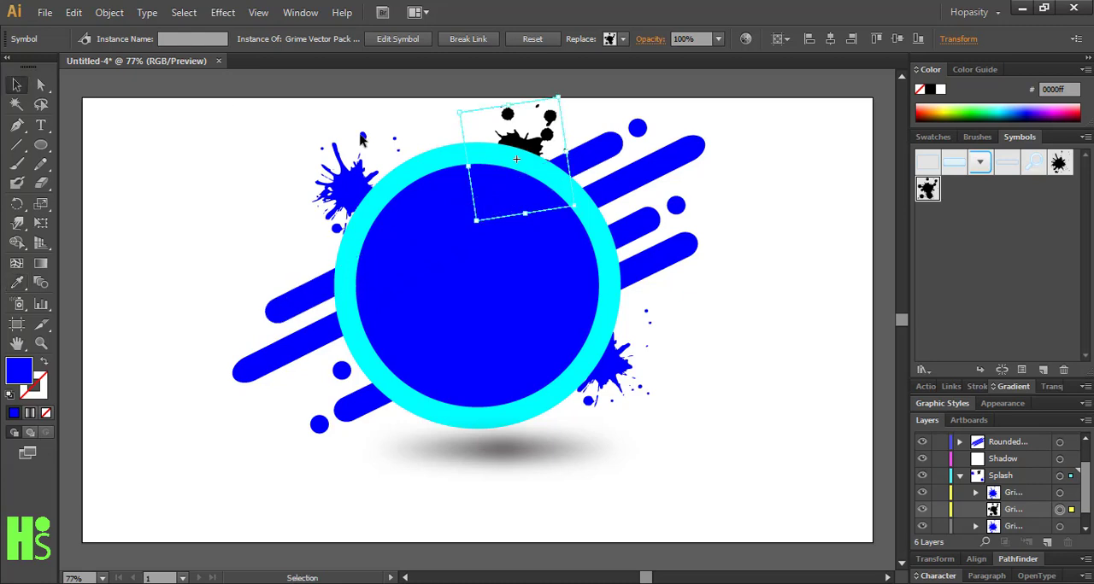
pyautogui.click(465, 40)
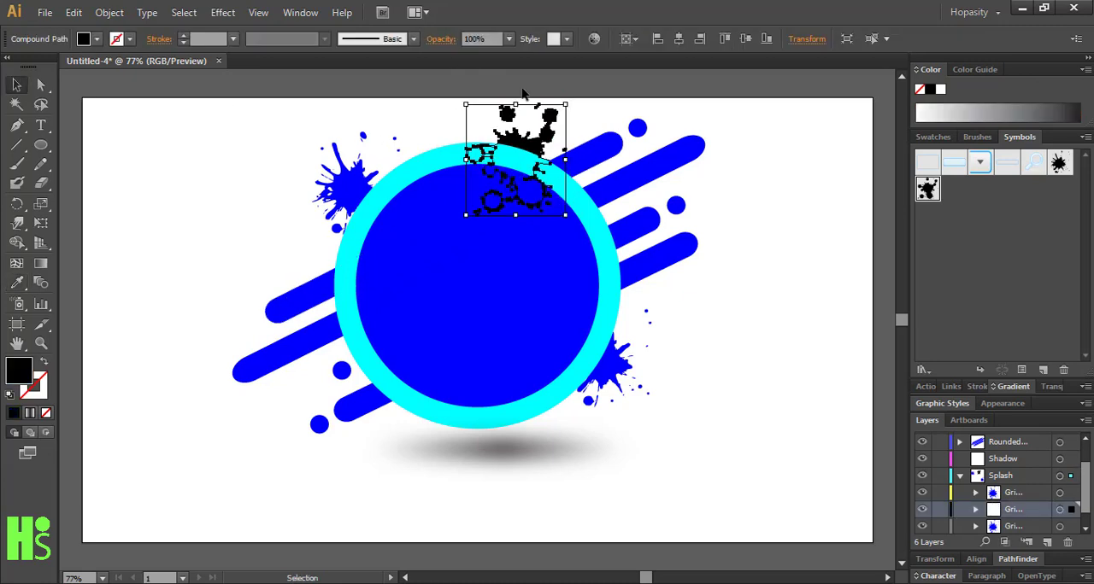
pyautogui.click(17, 286)
pyautogui.click(282, 310)
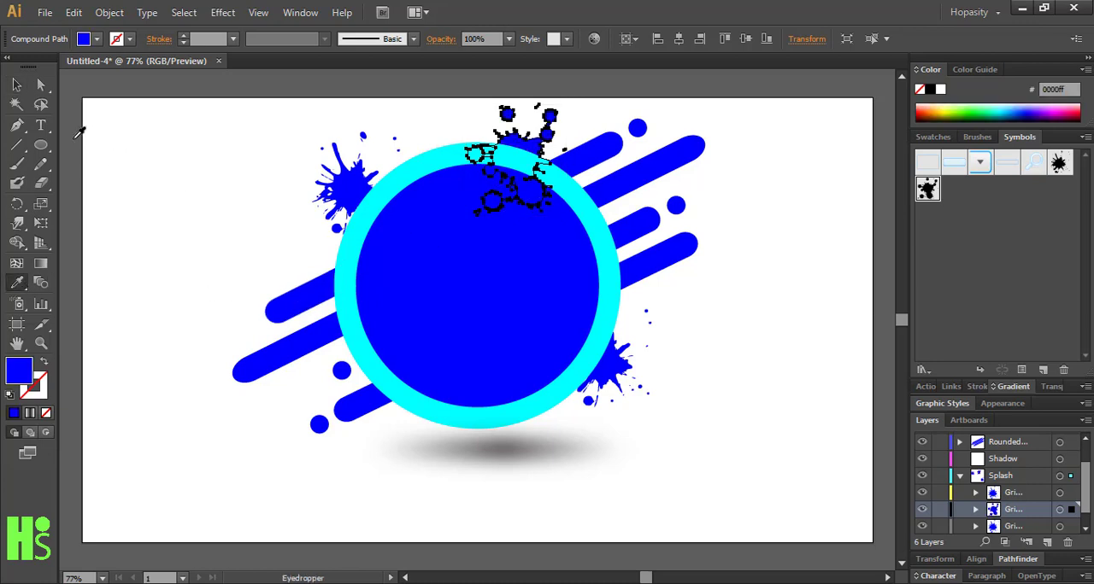
pyautogui.click(18, 85)
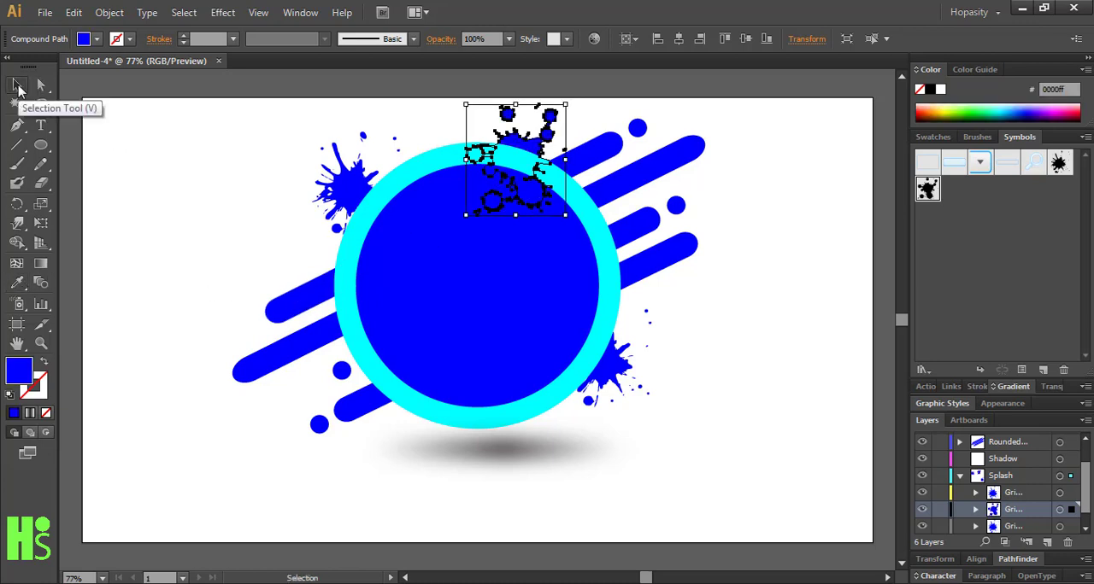
pyautogui.click(127, 180)
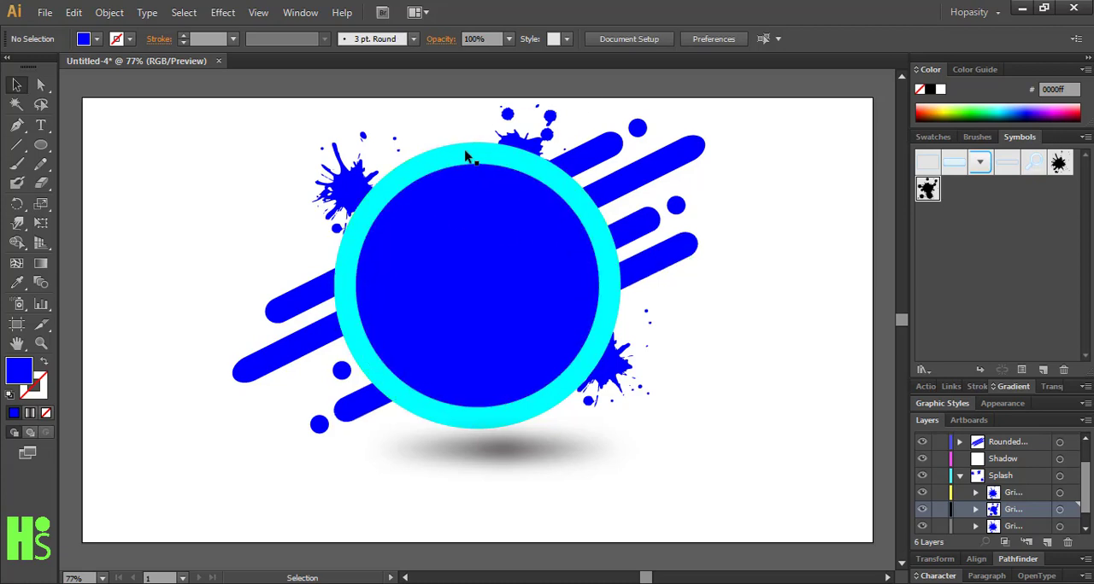
# Select the inner blue circle and switch it to Draw Inside mode
pyautogui.click(478, 265)
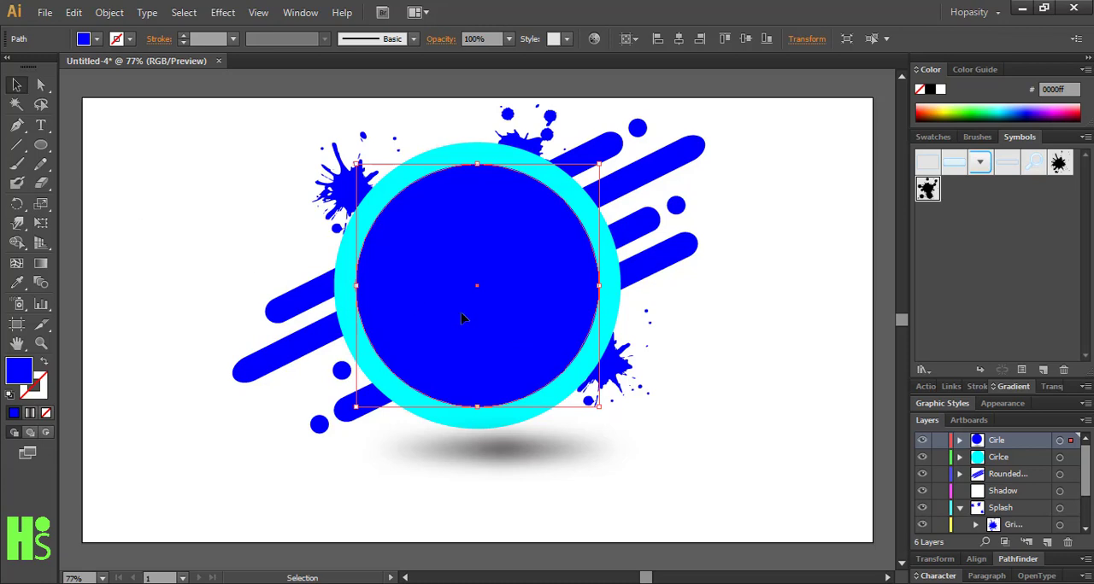
pyautogui.click(221, 233)
pyautogui.click(390, 282)
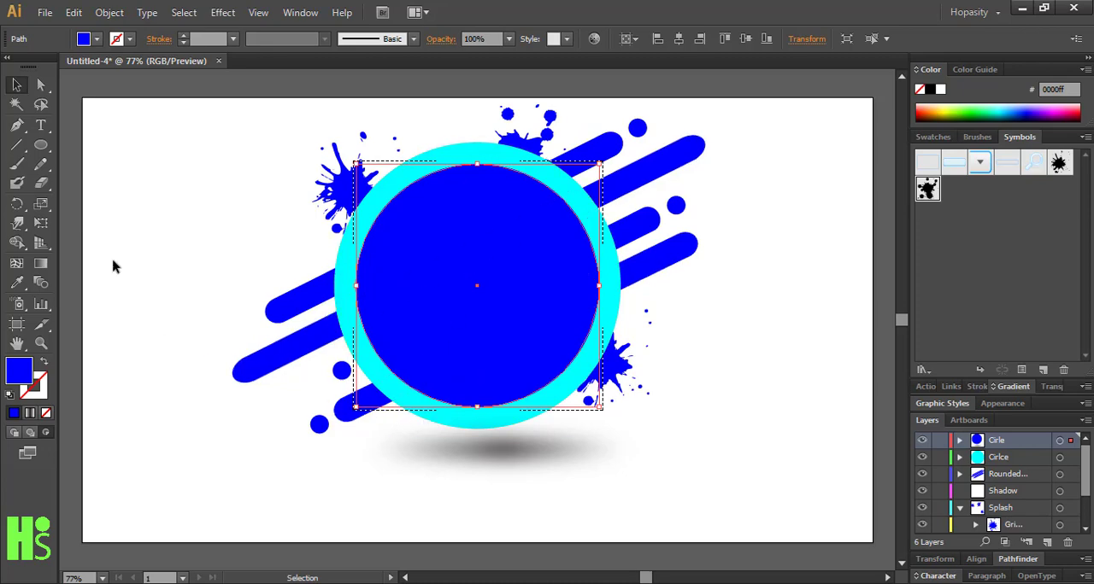
# Place the linked image fashion-1063100_1920.jpg from the desktop's Main > project Image folder inside the inner circle
pyautogui.click(74, 13)
pyautogui.moveTo(44, 12)
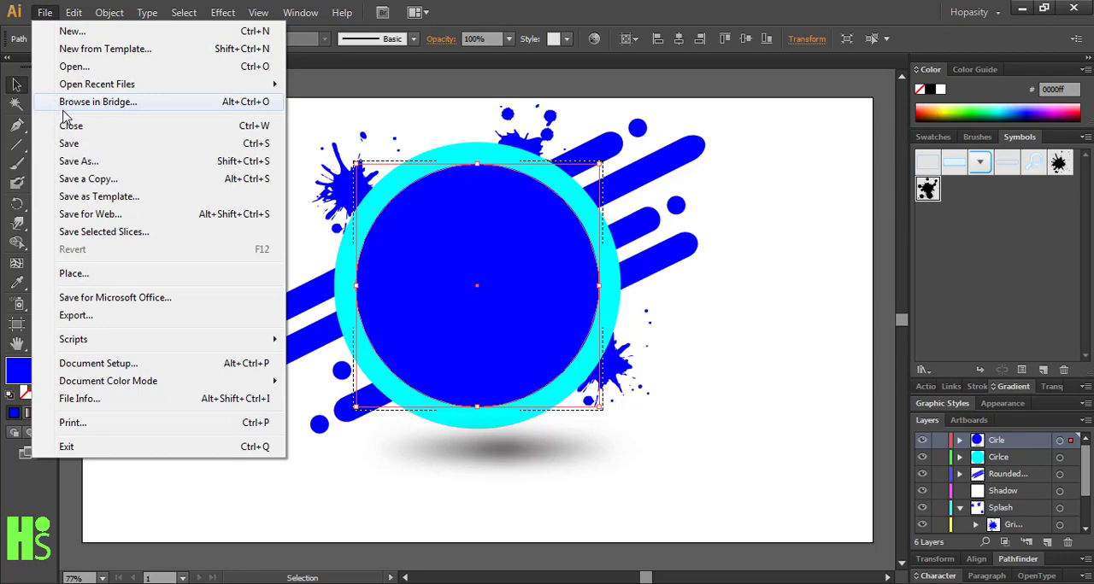
pyautogui.click(97, 282)
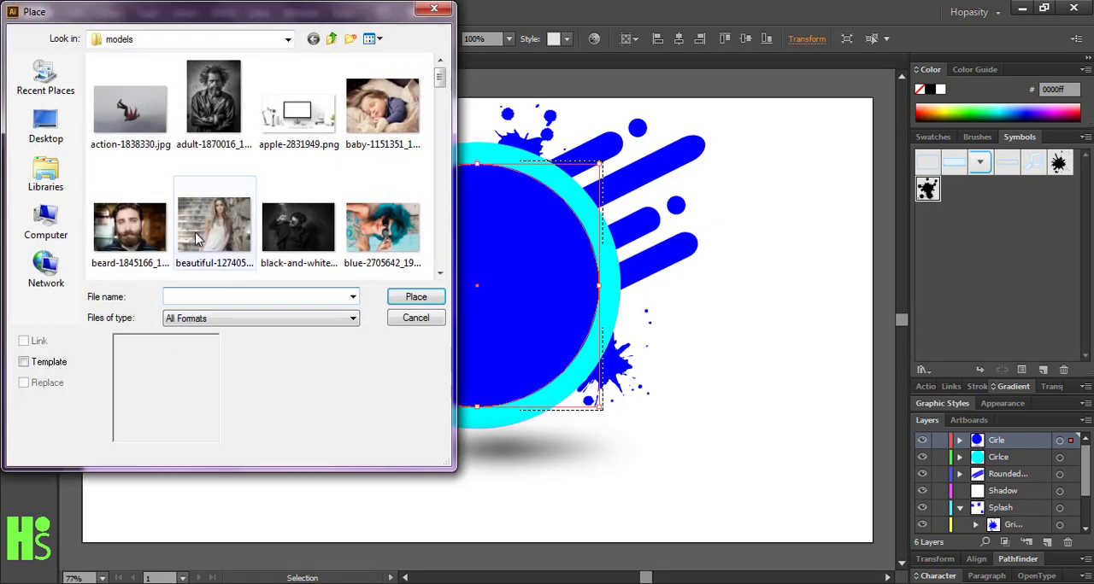
pyautogui.click(61, 124)
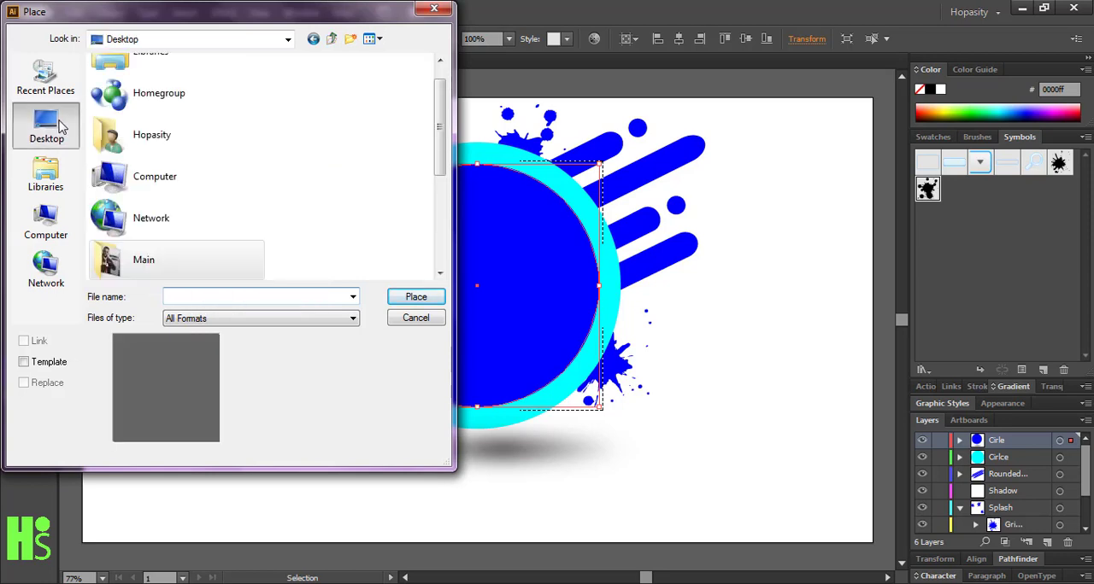
pyautogui.doubleClick(196, 255)
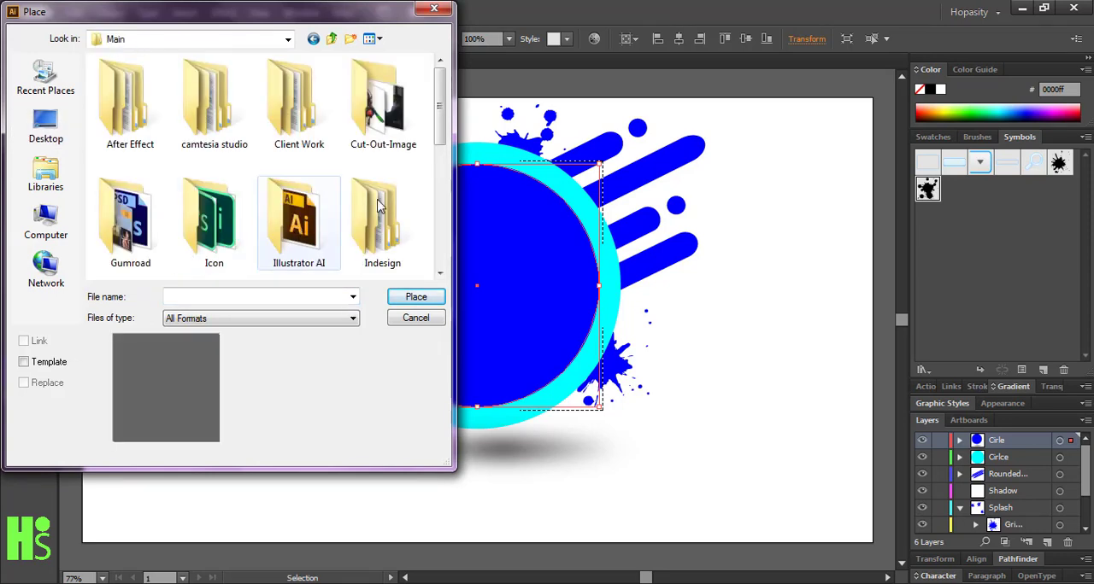
pyautogui.moveTo(442, 109); pyautogui.dragTo(439, 246)
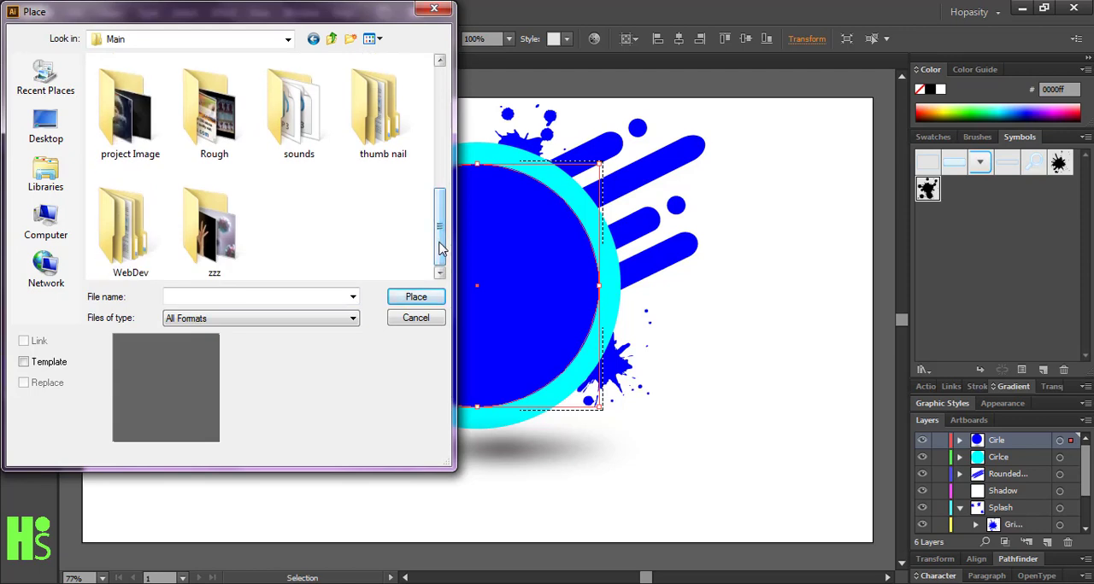
pyautogui.doubleClick(118, 128)
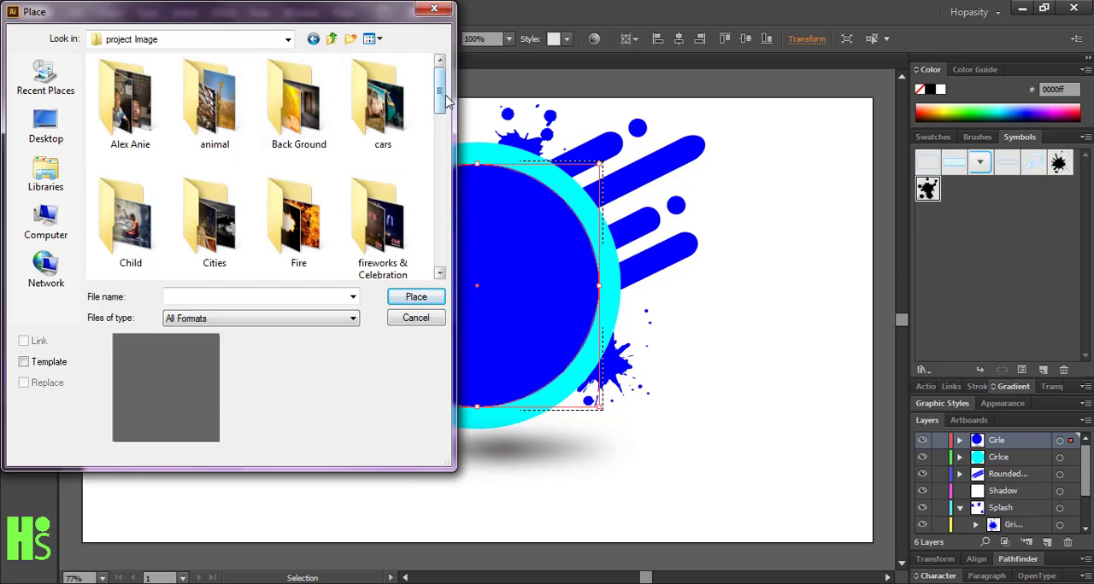
pyautogui.moveTo(441, 107); pyautogui.dragTo(437, 254)
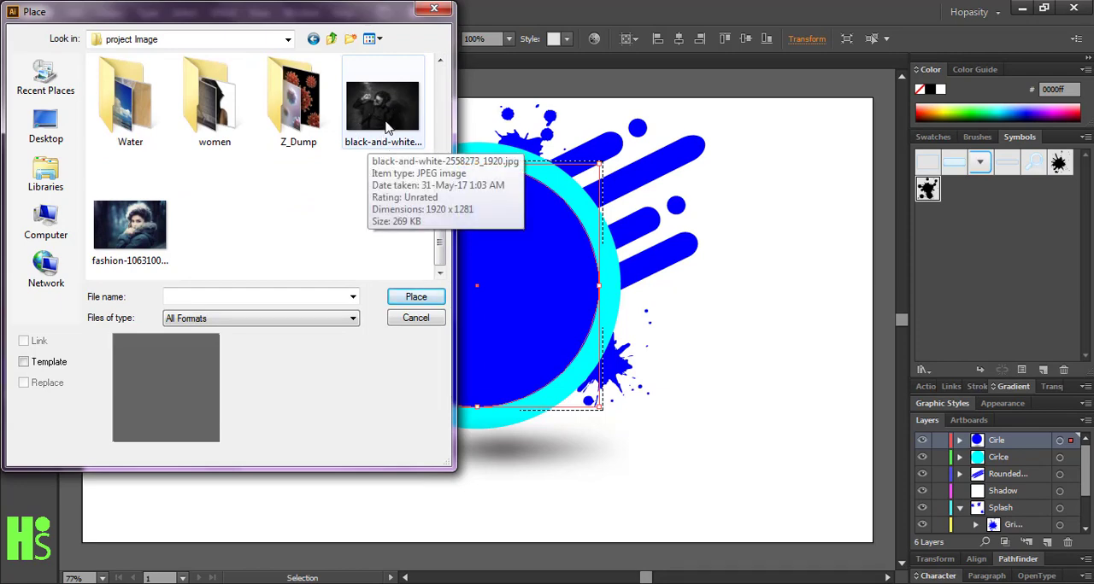
pyautogui.click(171, 235)
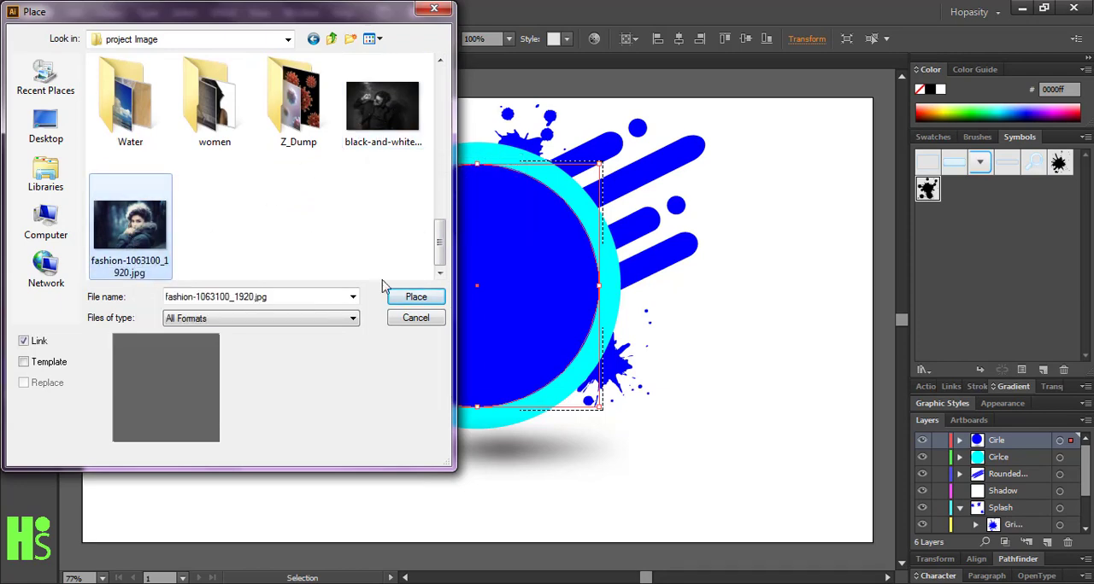
pyautogui.click(415, 297)
# Scale the placed photo down proportionally and reposition it so the face, hood and hand are framed inside the ring
pyautogui.moveTo(540, 320); pyautogui.dragTo(490, 328)
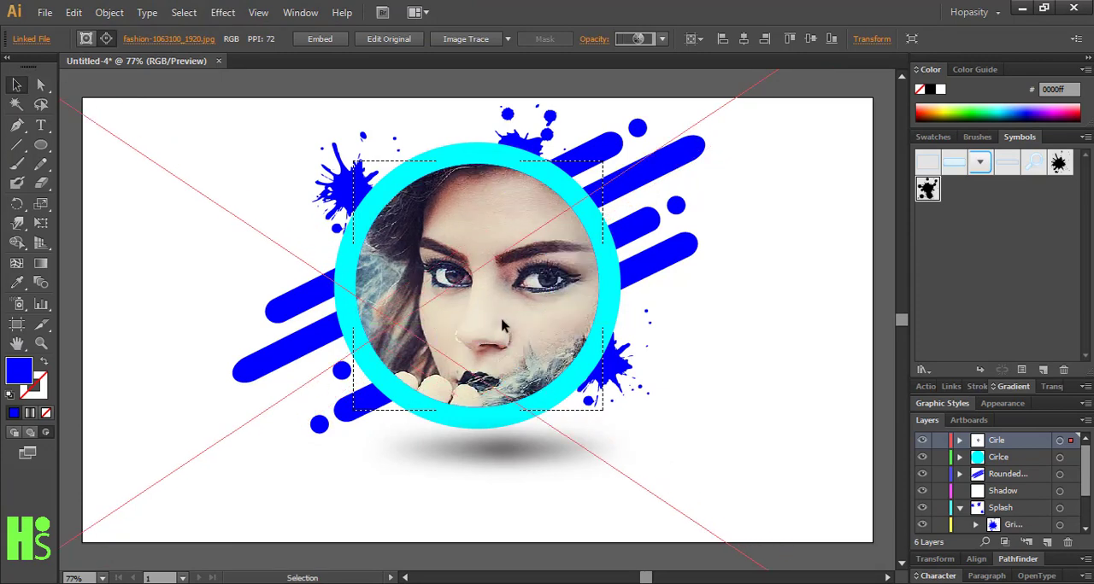
pyautogui.hotkey('ctrl', '-')
pyautogui.hotkey('ctrl', '-')
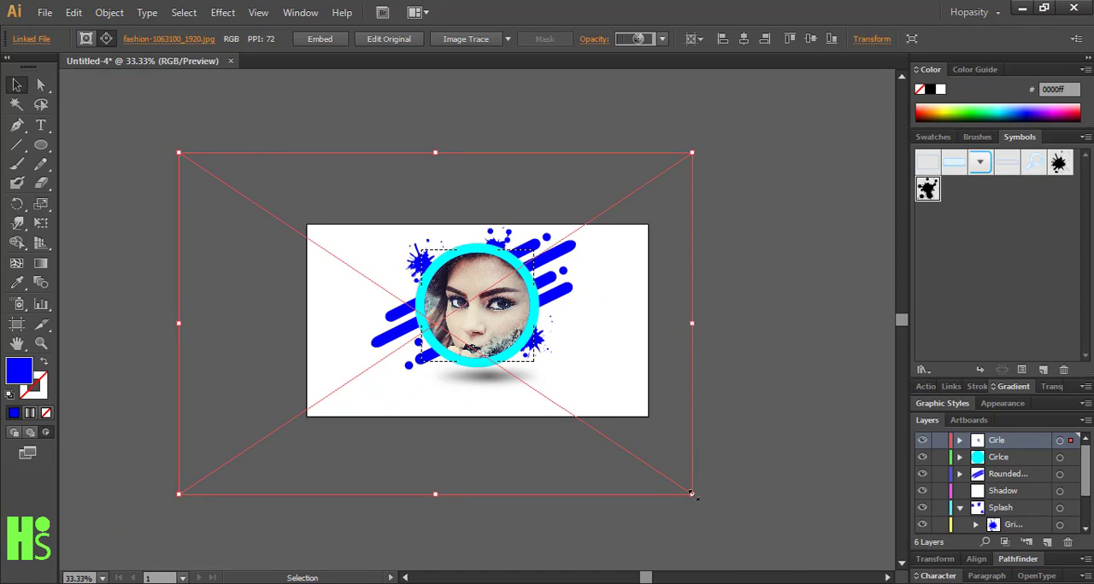
pyautogui.moveTo(692, 495); pyautogui.dragTo(588, 416)
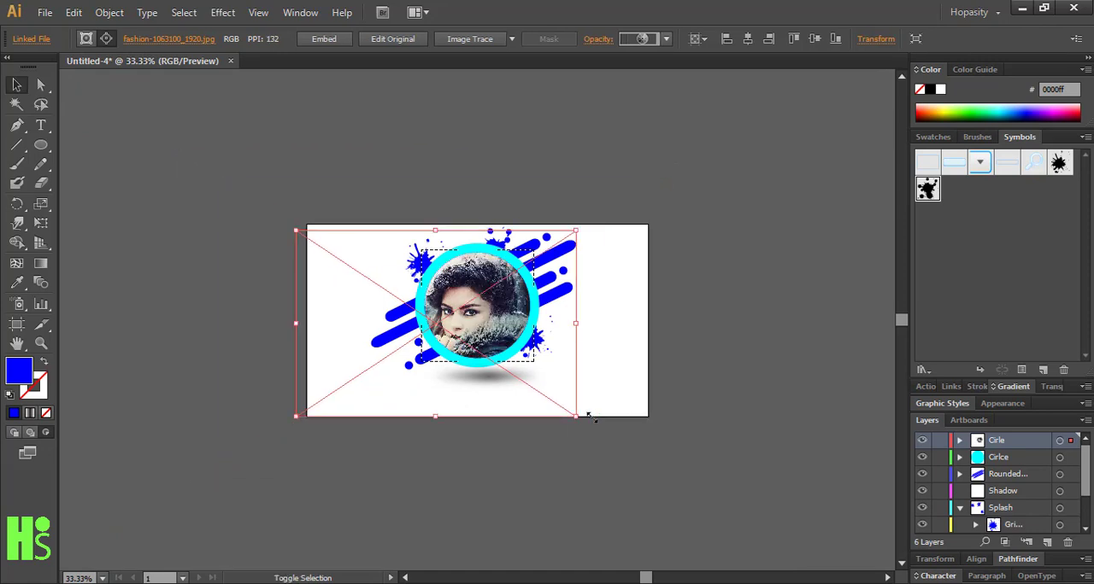
pyautogui.moveTo(493, 417); pyautogui.dragTo(514, 407)
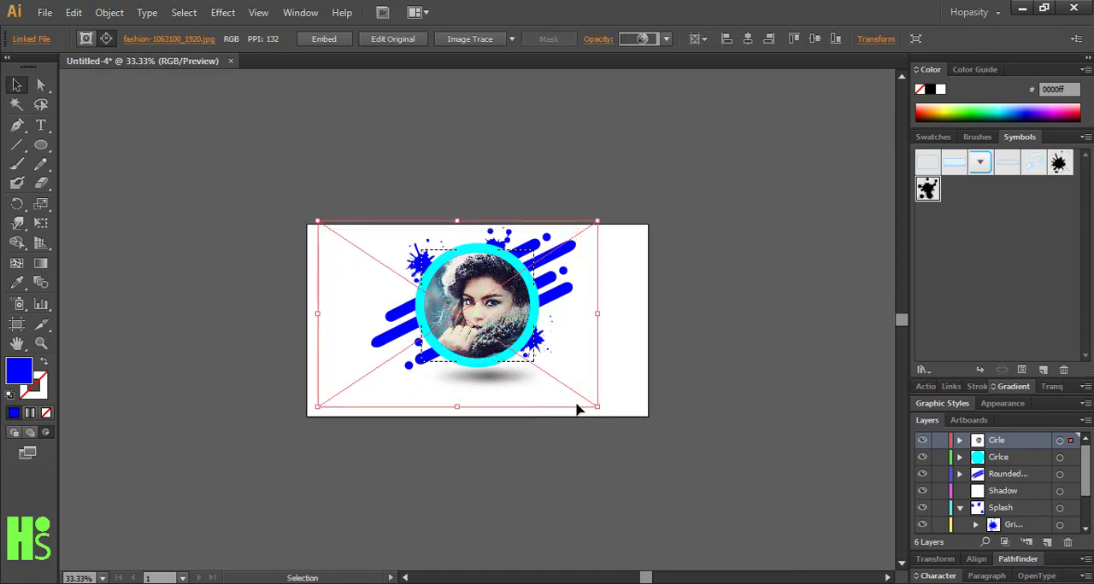
pyautogui.moveTo(596, 407); pyautogui.dragTo(546, 373)
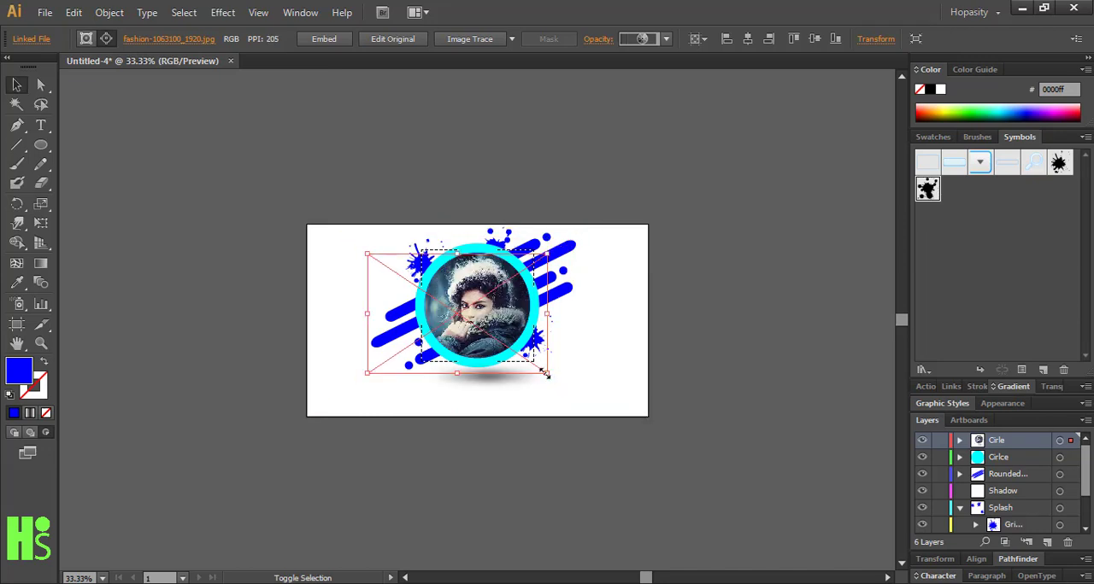
# Refine the portrait photo's scale and position inside the cyan ring until it fills the inner circle with the face centred
pyautogui.moveTo(487, 328)
pyautogui.mouseDown()
pyautogui.moveTo(490, 316)
pyautogui.moveTo(472, 315)
pyautogui.mouseUp()
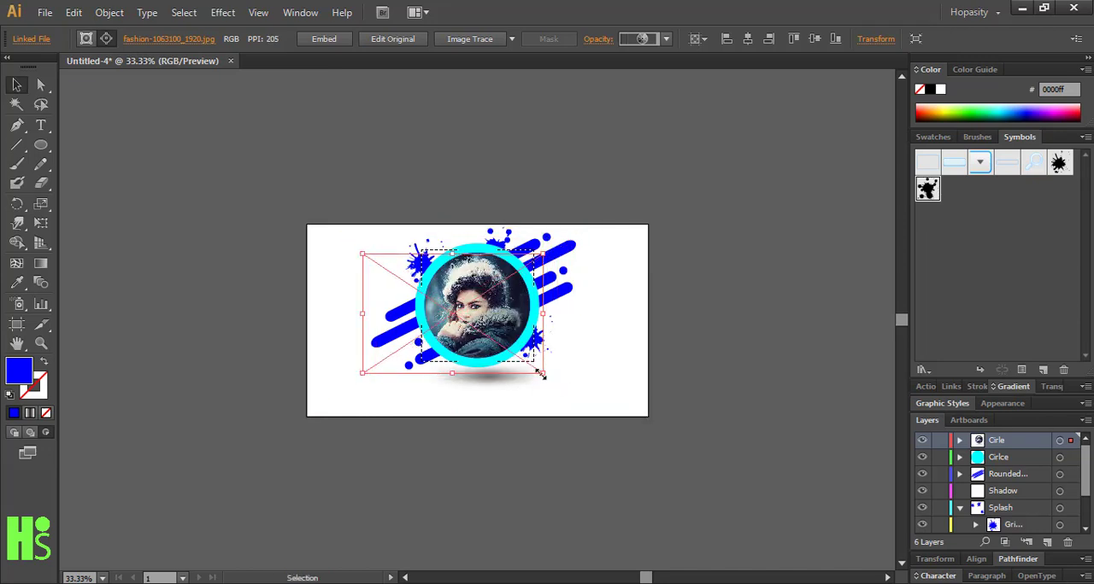
pyautogui.moveTo(542, 374); pyautogui.dragTo(530, 361)
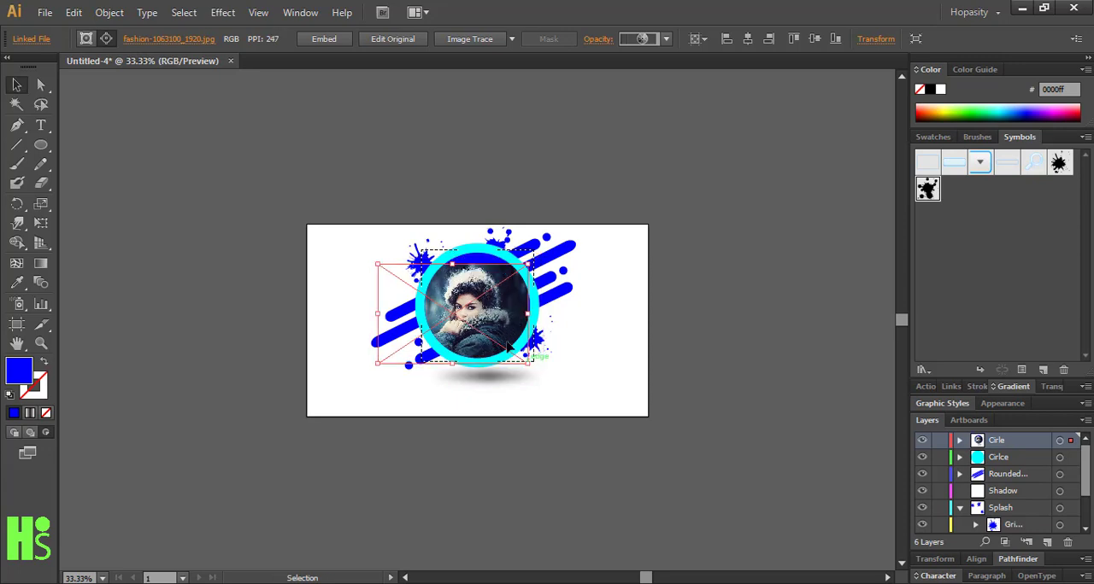
pyautogui.moveTo(496, 326)
pyautogui.mouseDown()
pyautogui.moveTo(481, 314)
pyautogui.moveTo(483, 295)
pyautogui.moveTo(510, 317)
pyautogui.mouseUp()
pyautogui.moveTo(547, 360); pyautogui.dragTo(556, 370)
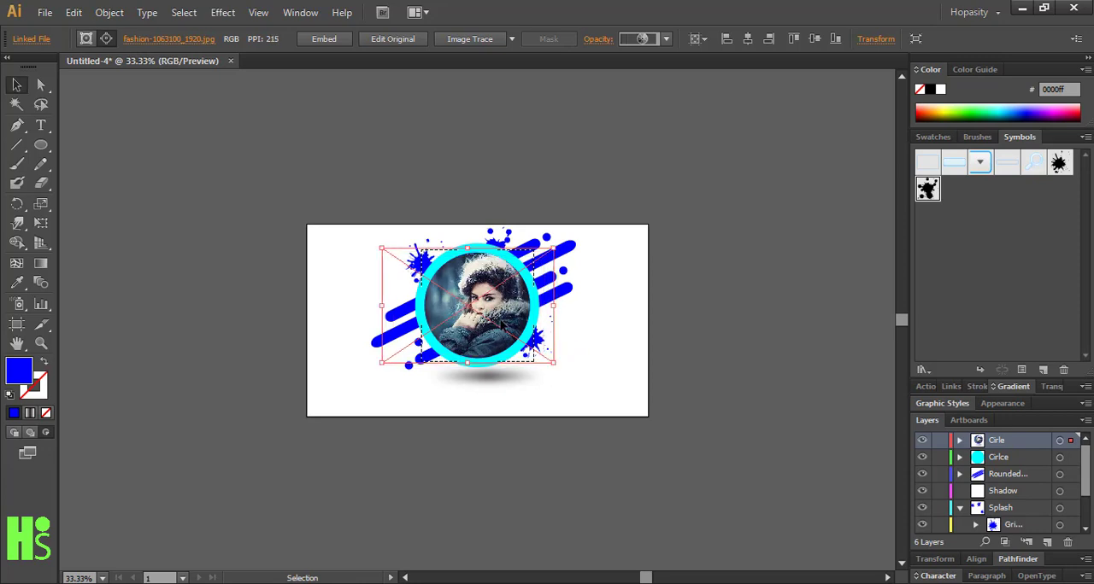
pyautogui.moveTo(501, 326)
pyautogui.mouseDown()
pyautogui.moveTo(504, 311)
pyautogui.moveTo(497, 325)
pyautogui.mouseUp()
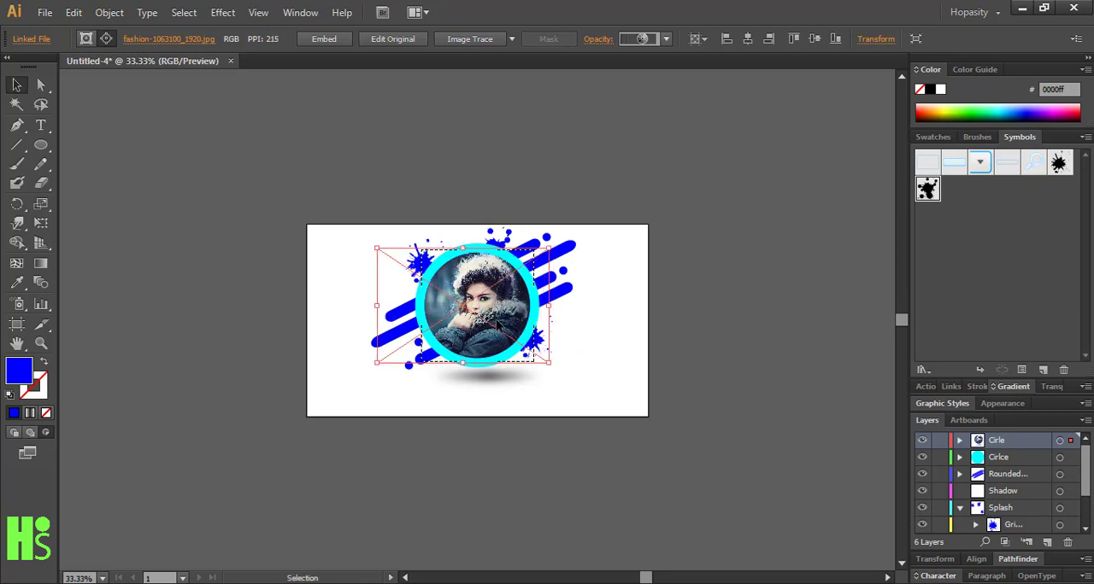
pyautogui.click(673, 371)
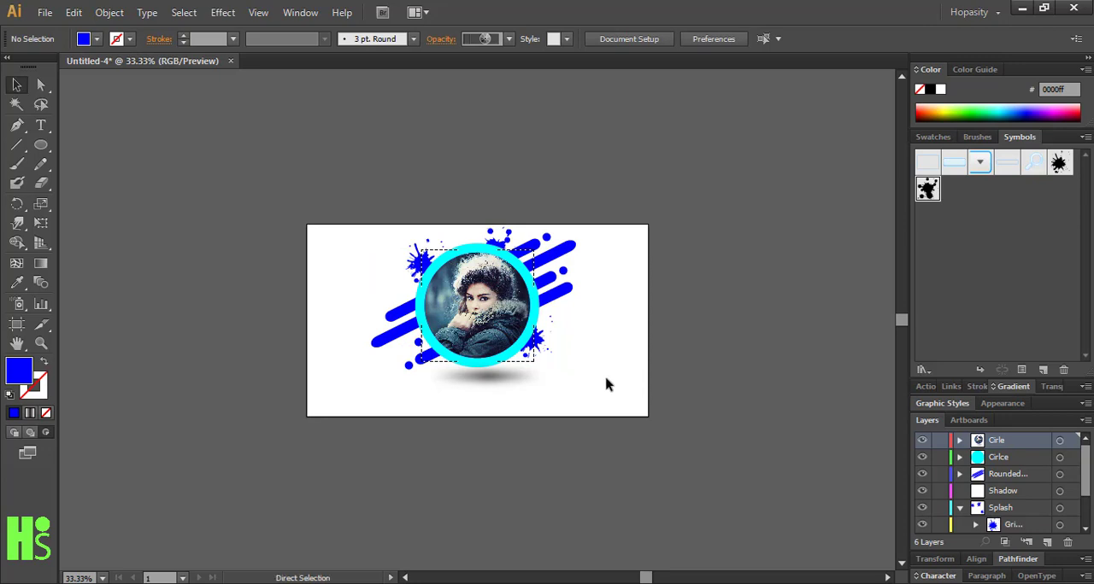
# Nudge the clipped photo circle slightly within the cyan ring
pyautogui.hotkey('ctrl', '0')
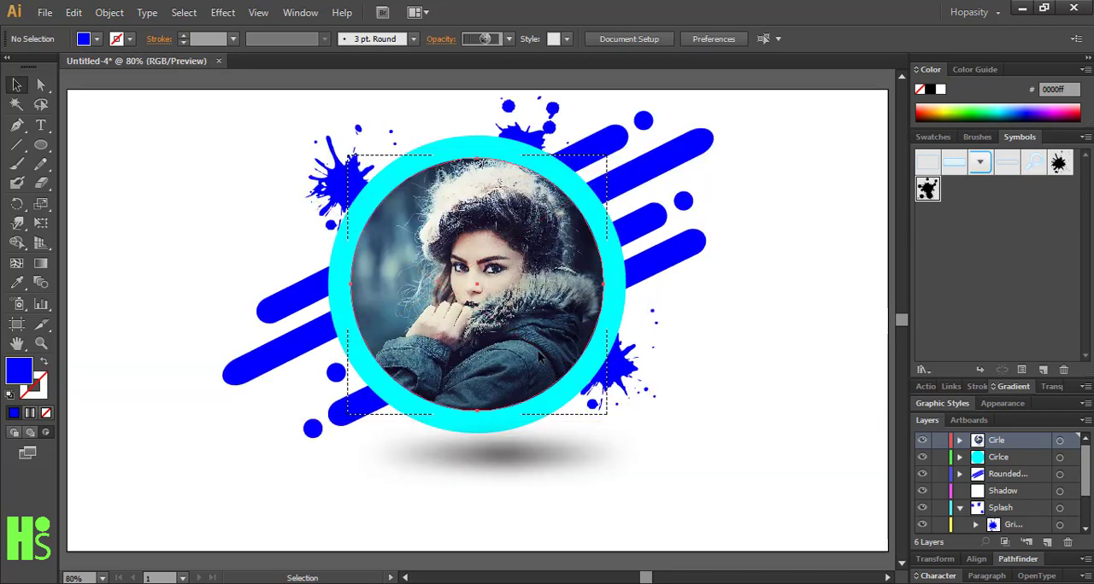
pyautogui.moveTo(548, 362); pyautogui.dragTo(539, 359)
pyautogui.click(794, 410)
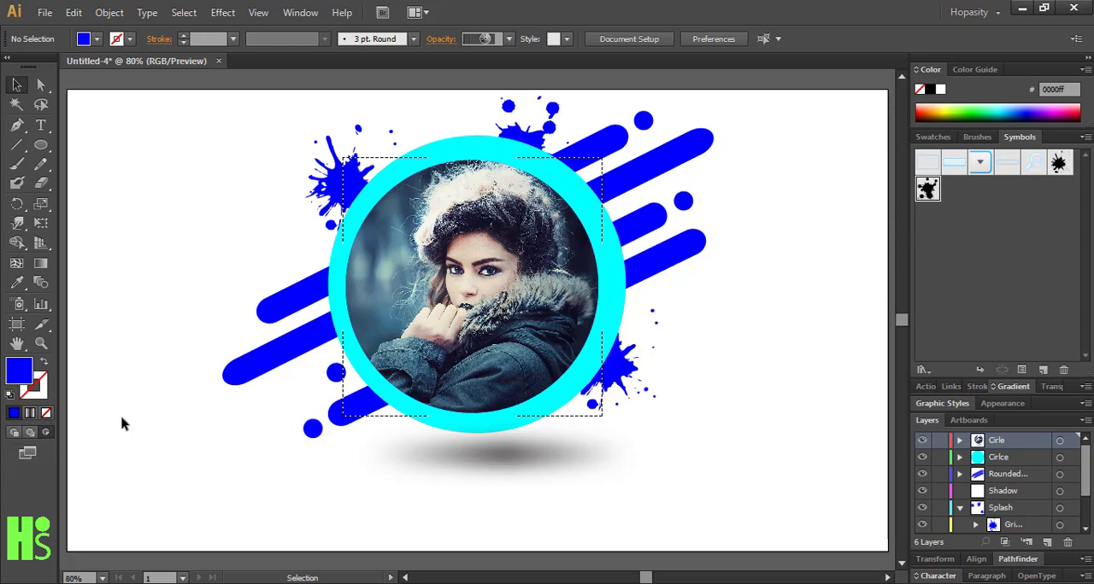
# Create a new RGB document of 1280 × 720 pt with one artboard
pyautogui.click(45, 12)
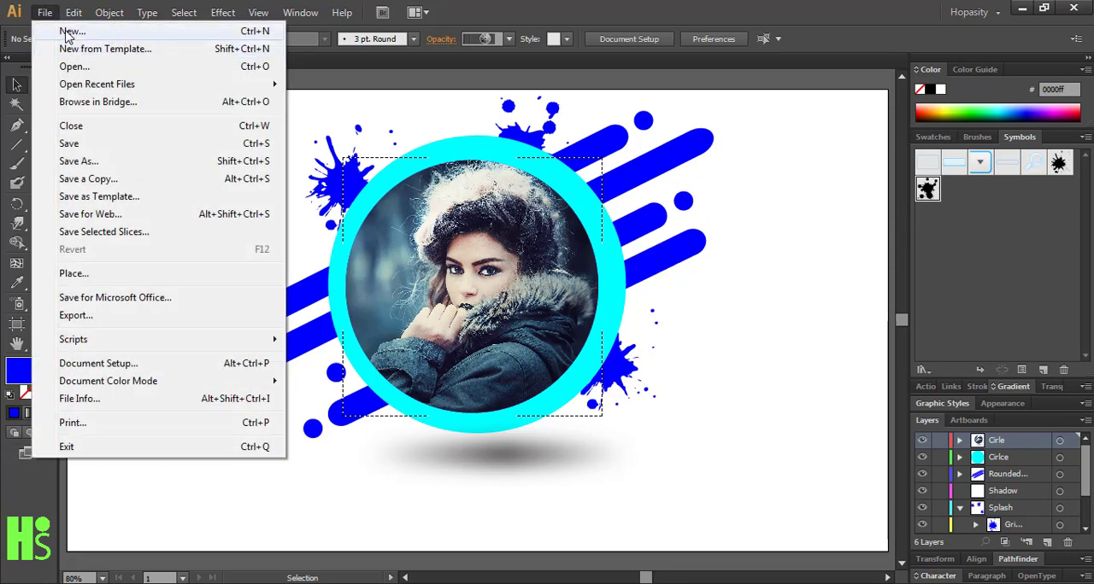
pyautogui.click(85, 29)
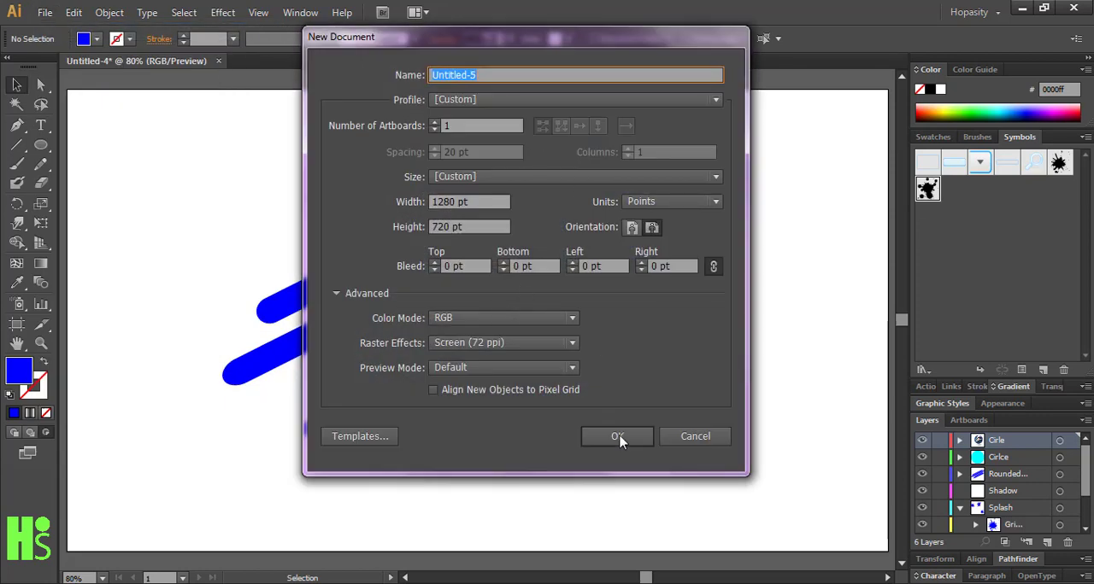
pyautogui.click(617, 436)
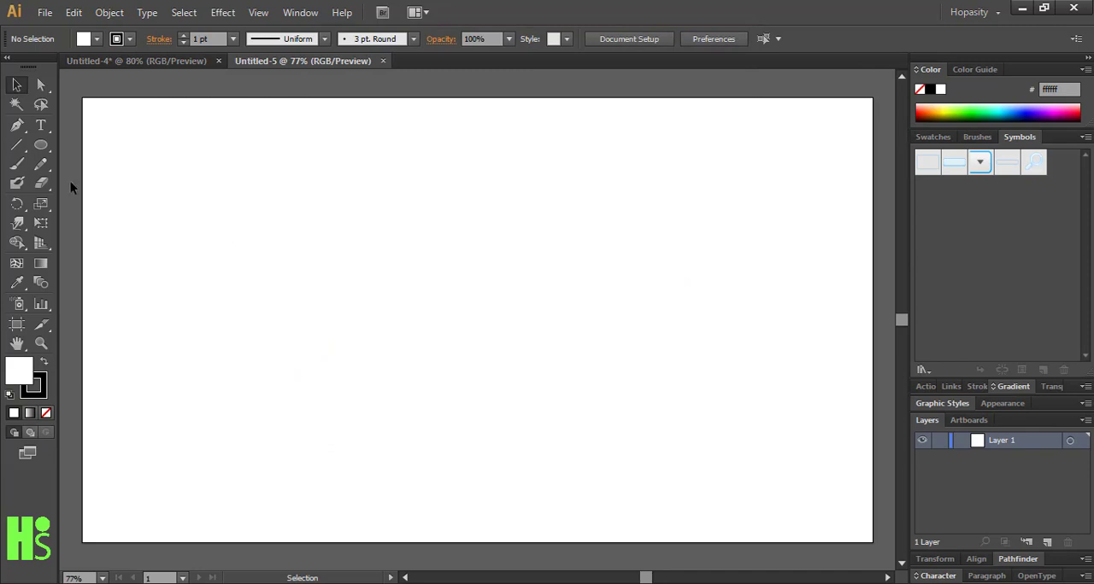
# Draw a circle in the upper-left part of the artboard and swap its fill and stroke so the fill is black
pyautogui.click(40, 146)
pyautogui.moveTo(161, 162); pyautogui.dragTo(329, 332)
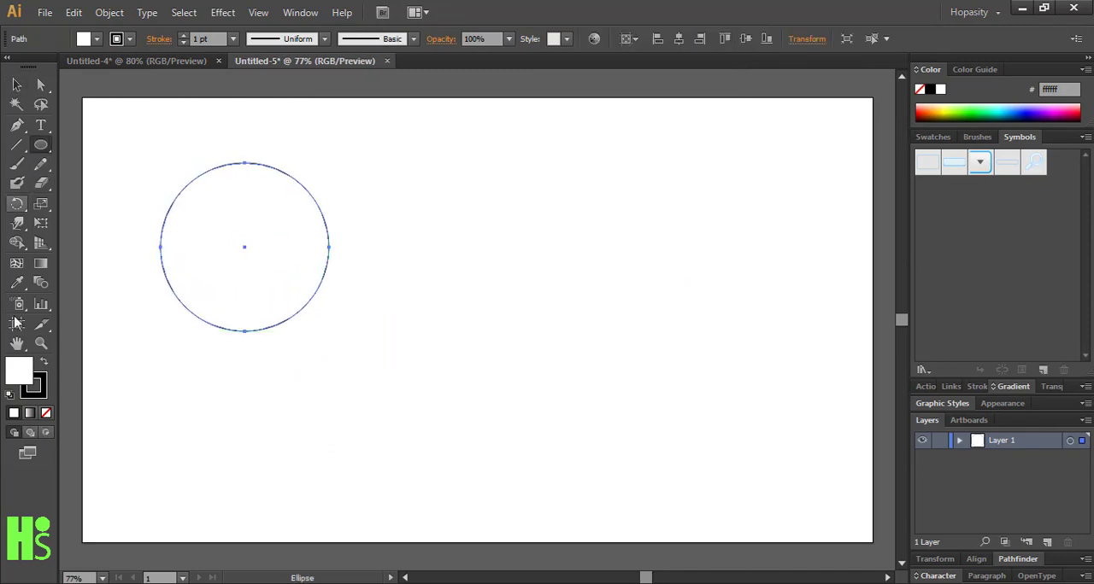
pyautogui.click(46, 363)
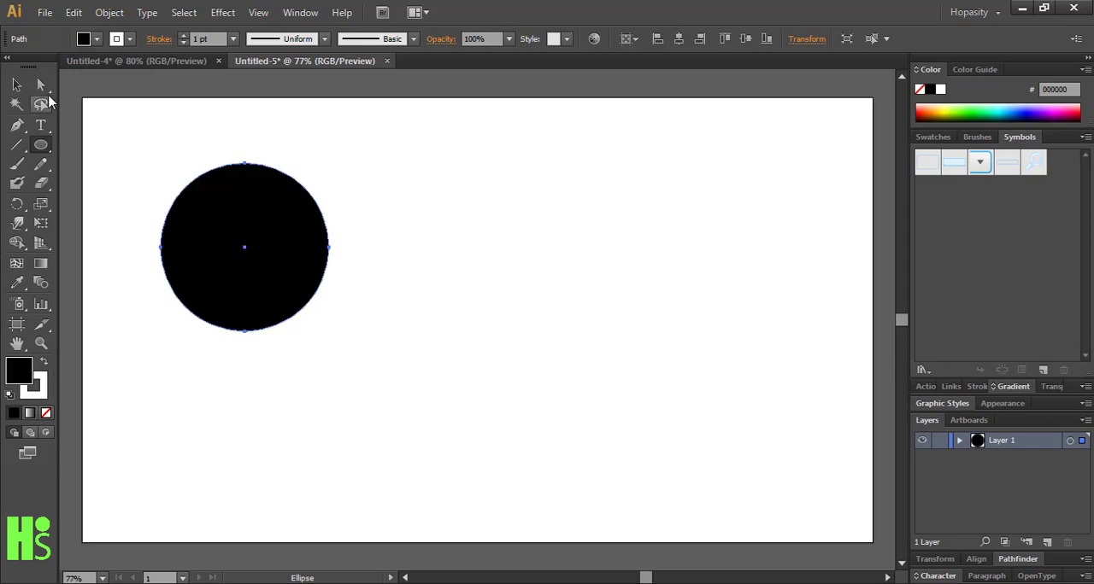
pyautogui.click(17, 85)
pyautogui.click(117, 263)
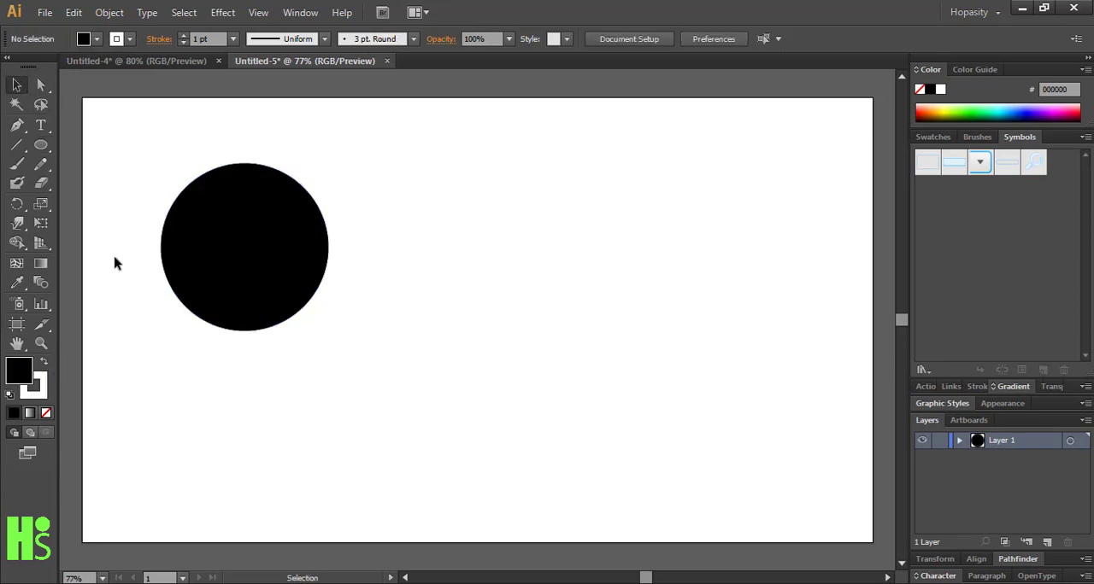
# Remove the stroke from the circle, keeping the fill black
pyautogui.click(43, 402)
pyautogui.click(46, 412)
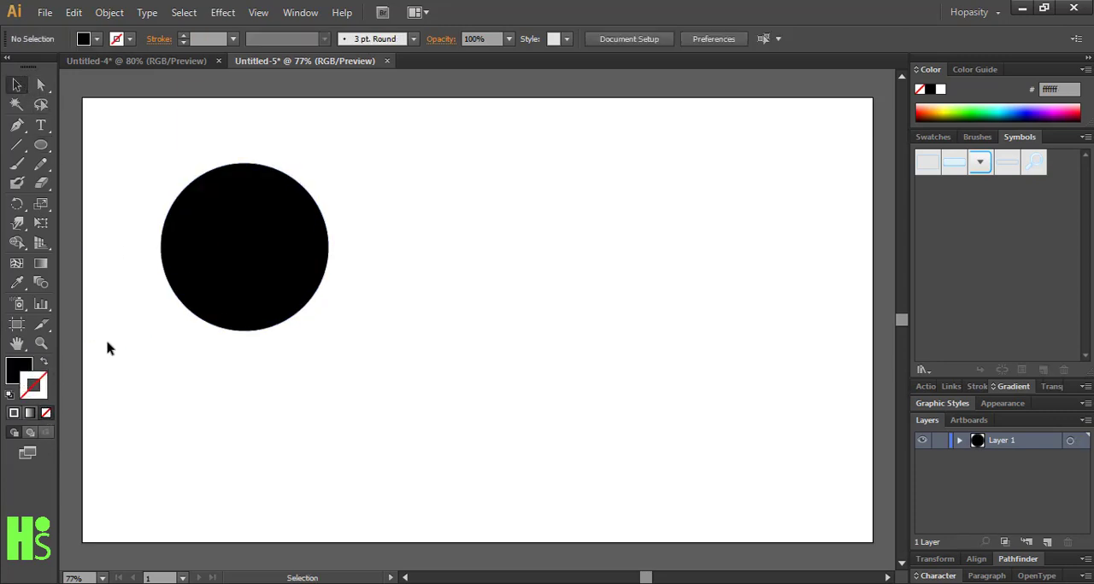
pyautogui.click(240, 309)
pyautogui.click(47, 414)
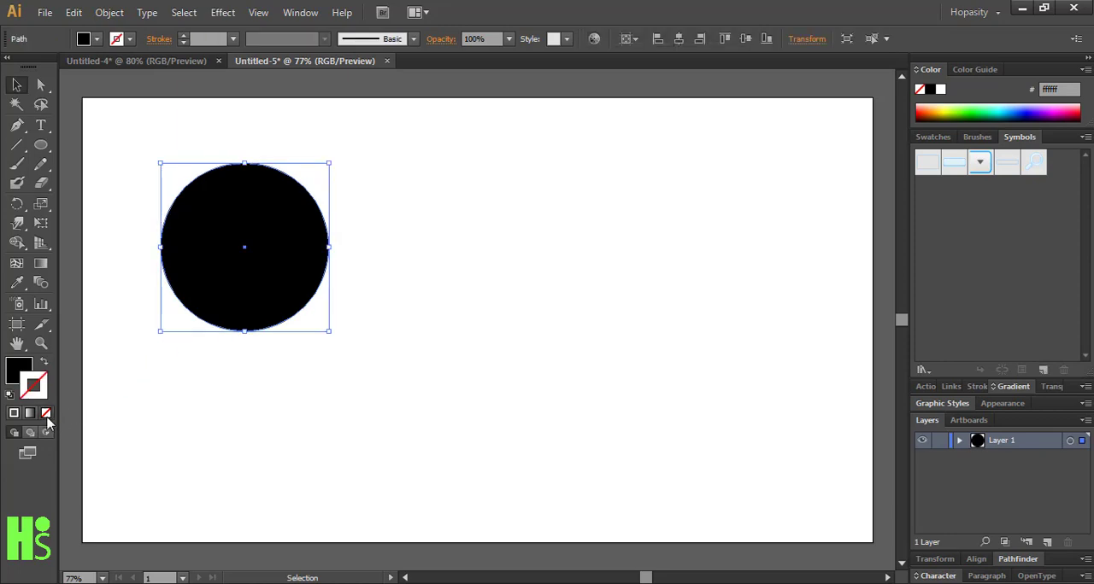
pyautogui.click(19, 370)
pyautogui.click(179, 432)
pyautogui.click(274, 257)
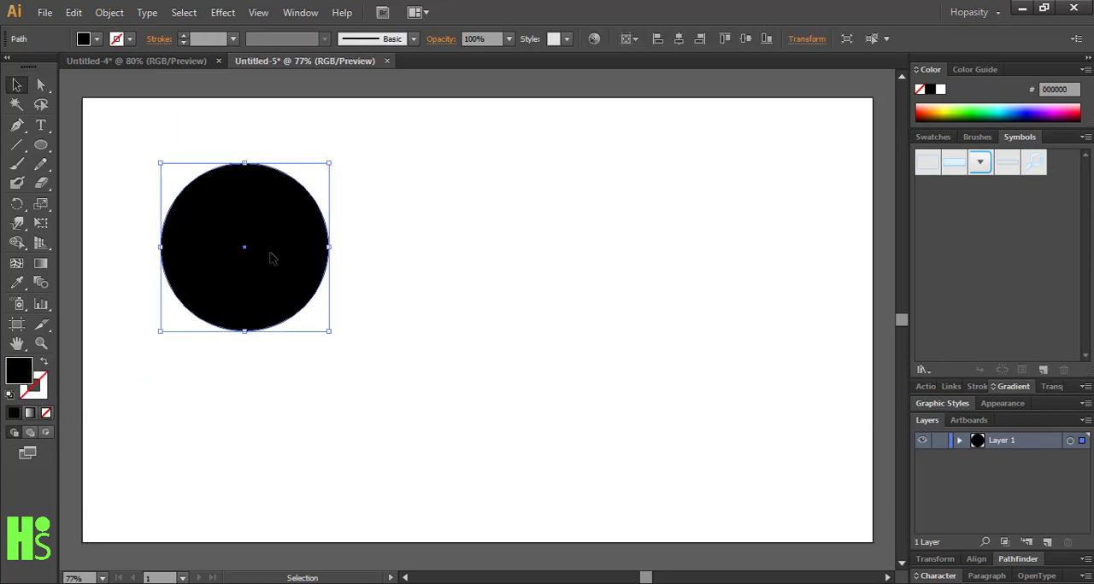
# Enlarge the black circle, duplicate it downward, and shrink the copy to sit just below and right of the original
pyautogui.moveTo(328, 333); pyautogui.dragTo(357, 374)
pyautogui.moveTo(267, 291); pyautogui.dragTo(306, 430)
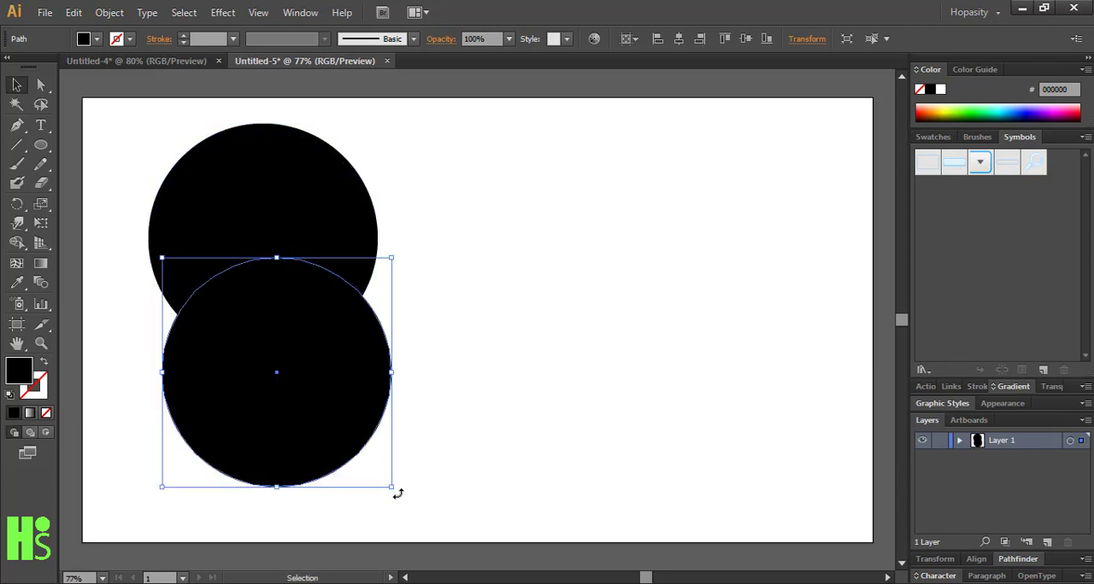
pyautogui.moveTo(391, 488); pyautogui.dragTo(368, 468)
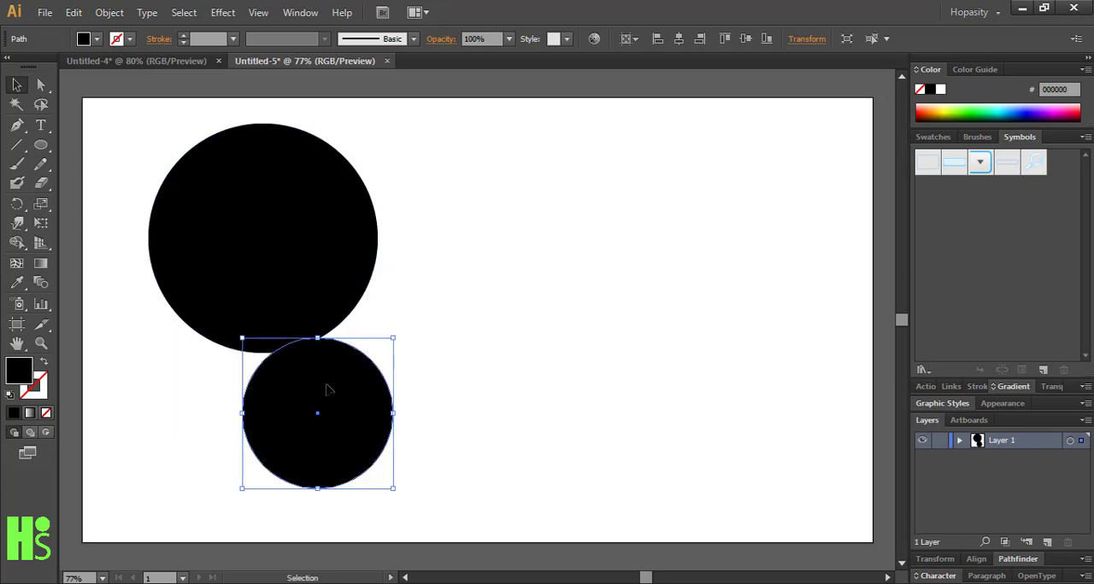
pyautogui.moveTo(330, 397); pyautogui.dragTo(379, 405)
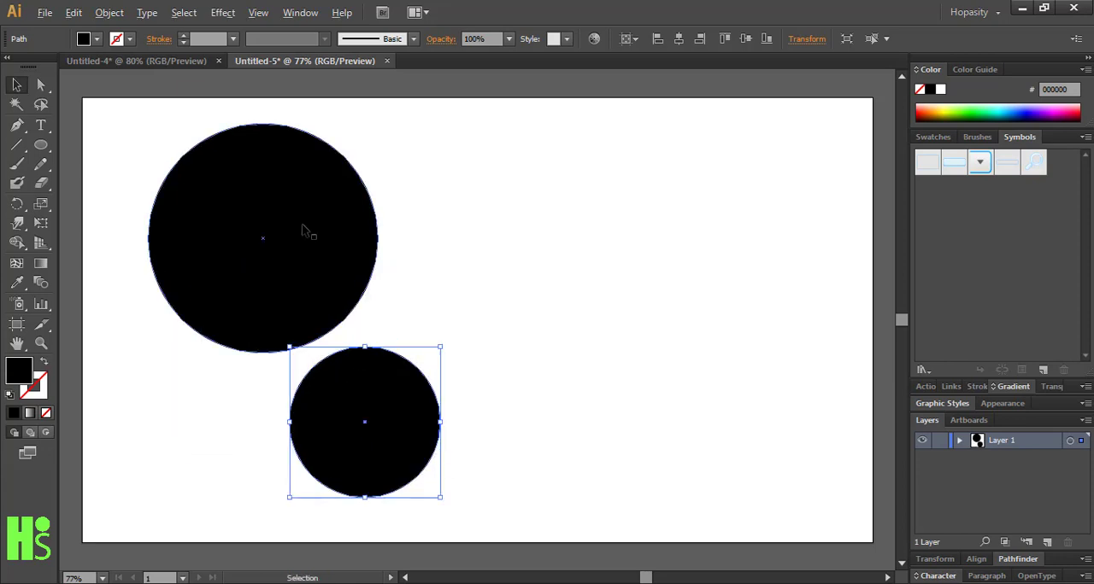
# Duplicate the upper-left circle into the artboard's right half, enlarge the copy, and arrange the circles close together without overlap
pyautogui.click(303, 229)
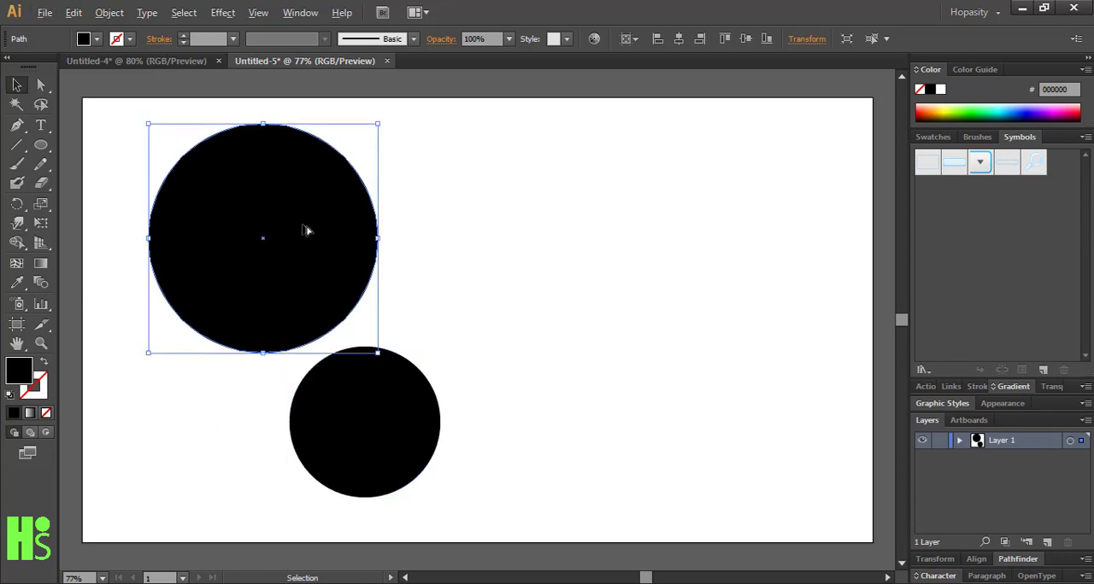
pyautogui.moveTo(306, 230); pyautogui.dragTo(641, 377)
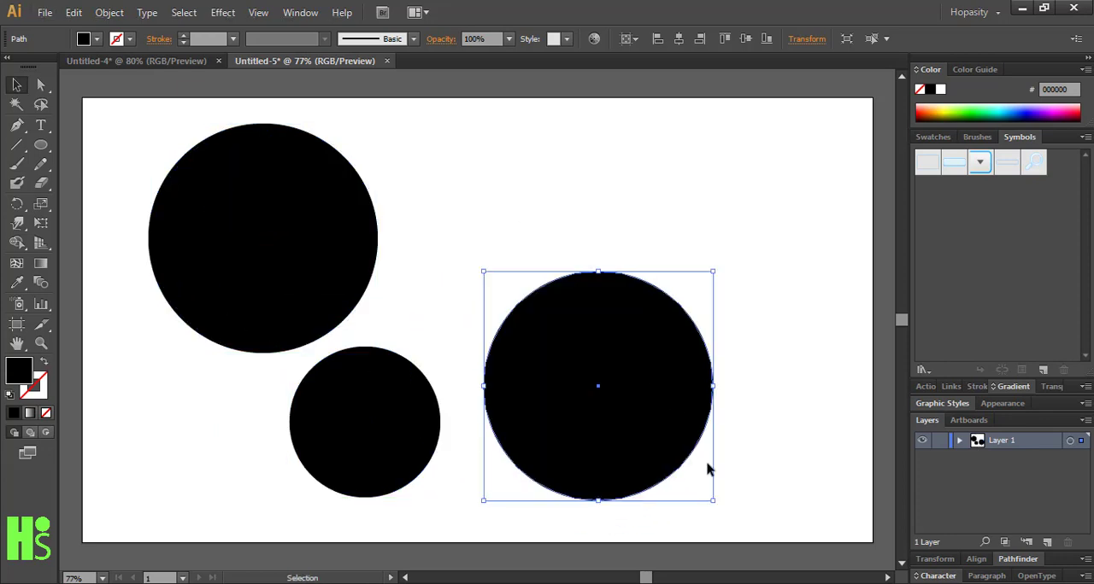
pyautogui.moveTo(714, 503); pyautogui.dragTo(762, 551)
pyautogui.moveTo(681, 464); pyautogui.dragTo(686, 432)
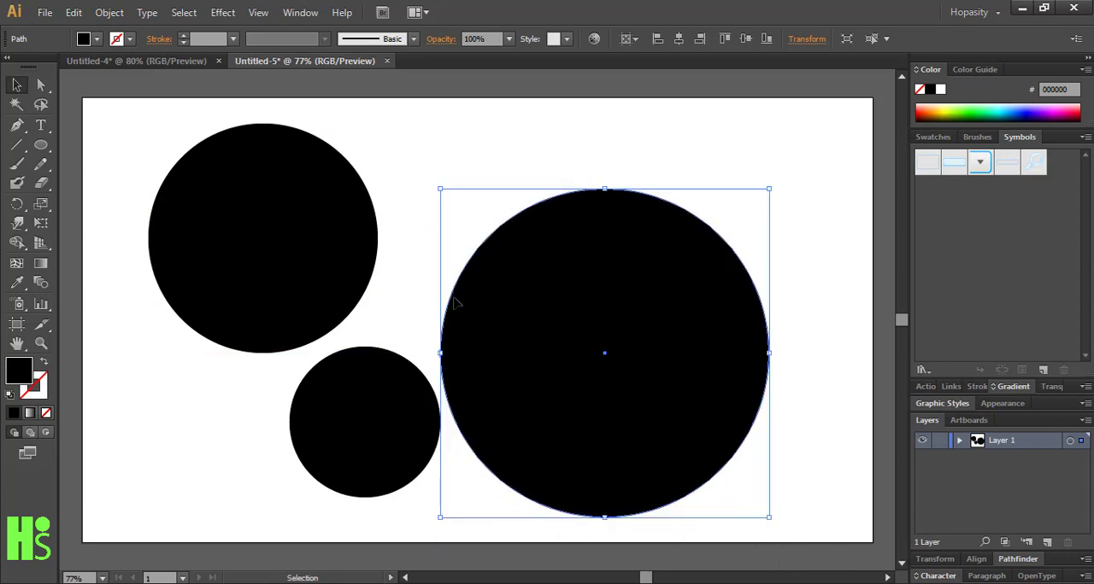
pyautogui.moveTo(351, 261); pyautogui.dragTo(369, 255)
pyautogui.click(230, 375)
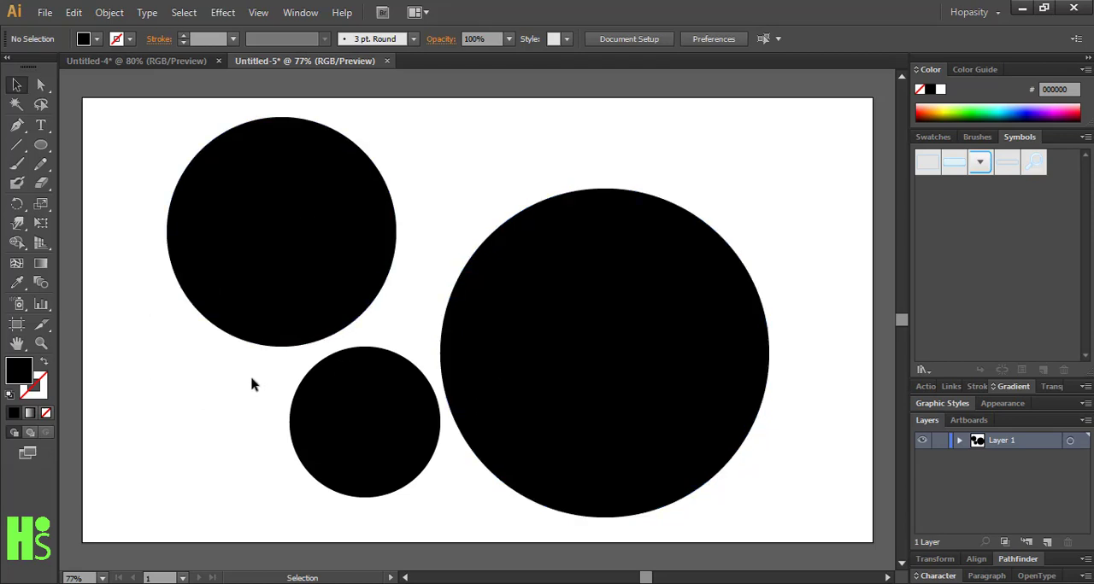
# Try Draw Inside mode on the upper-left circle alone, check the other circles, and return to normal drawing
pyautogui.click(279, 326)
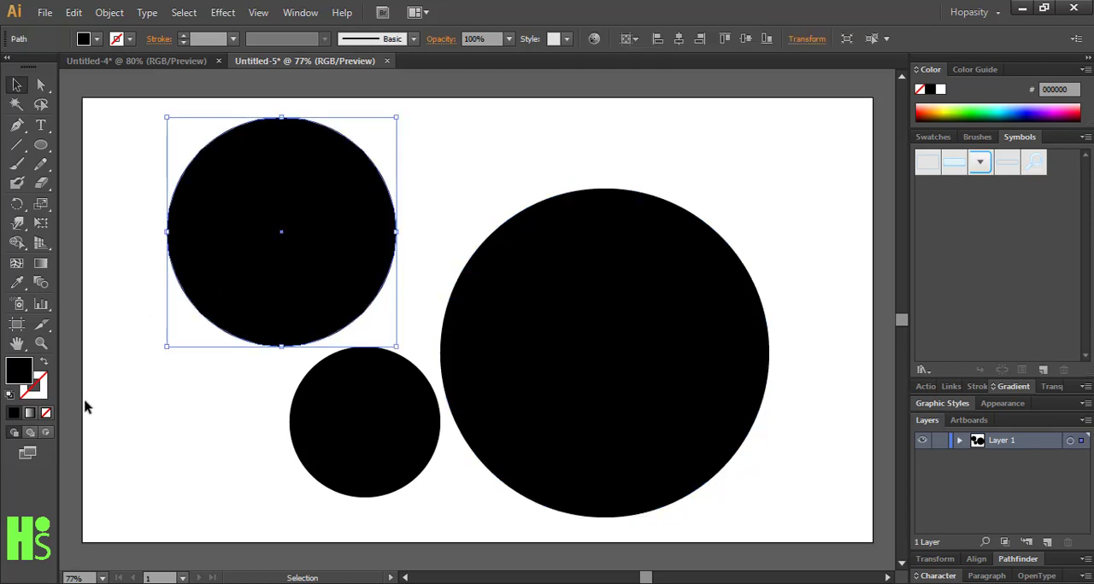
pyautogui.click(52, 434)
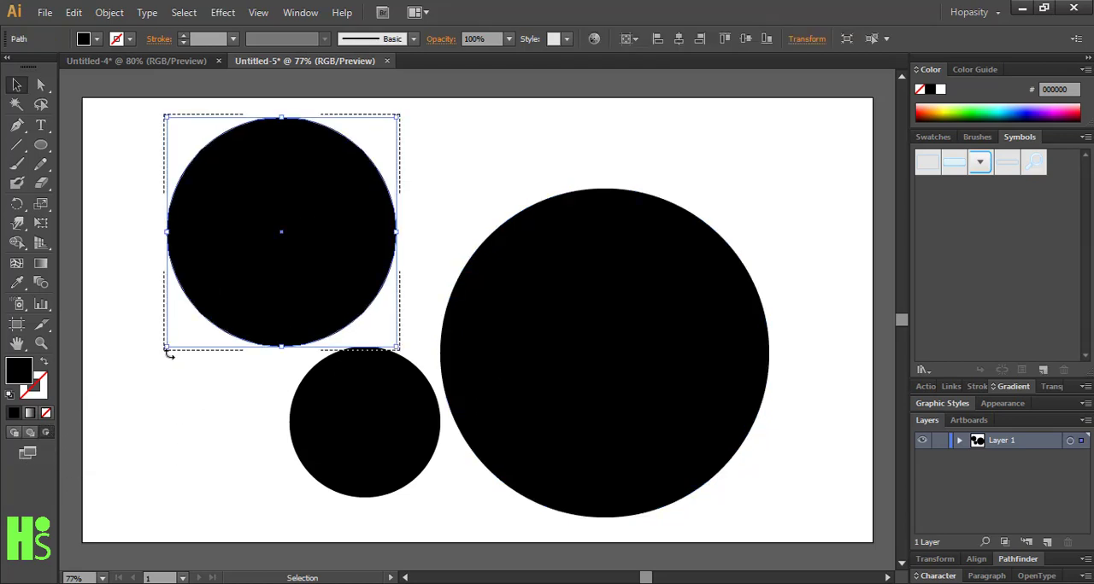
pyautogui.click(376, 427)
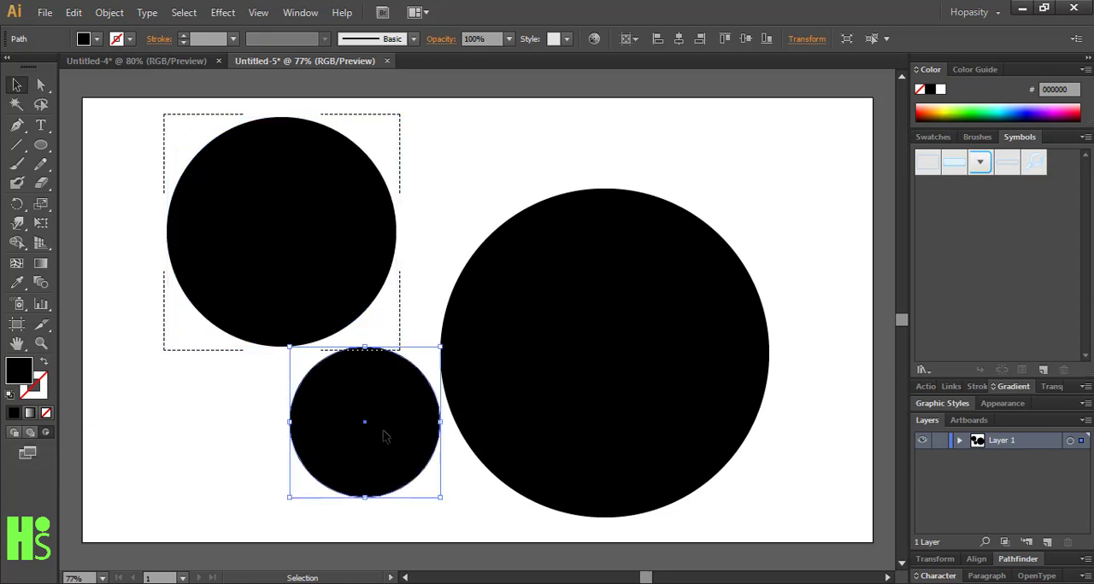
pyautogui.click(521, 426)
pyautogui.click(386, 489)
pyautogui.click(272, 495)
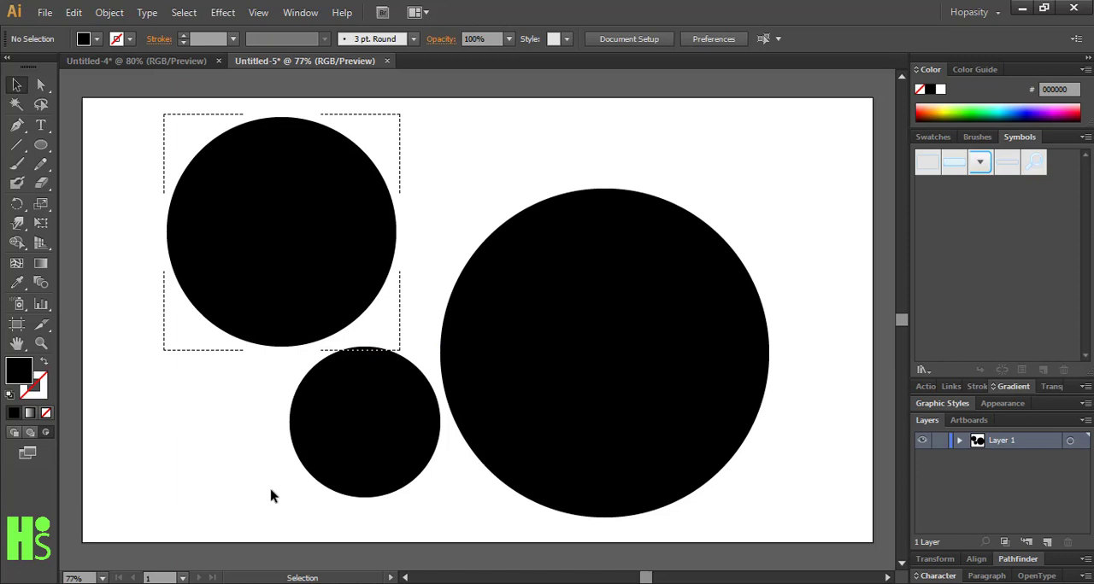
pyautogui.hotkey('ctrl', 'alt', '[')
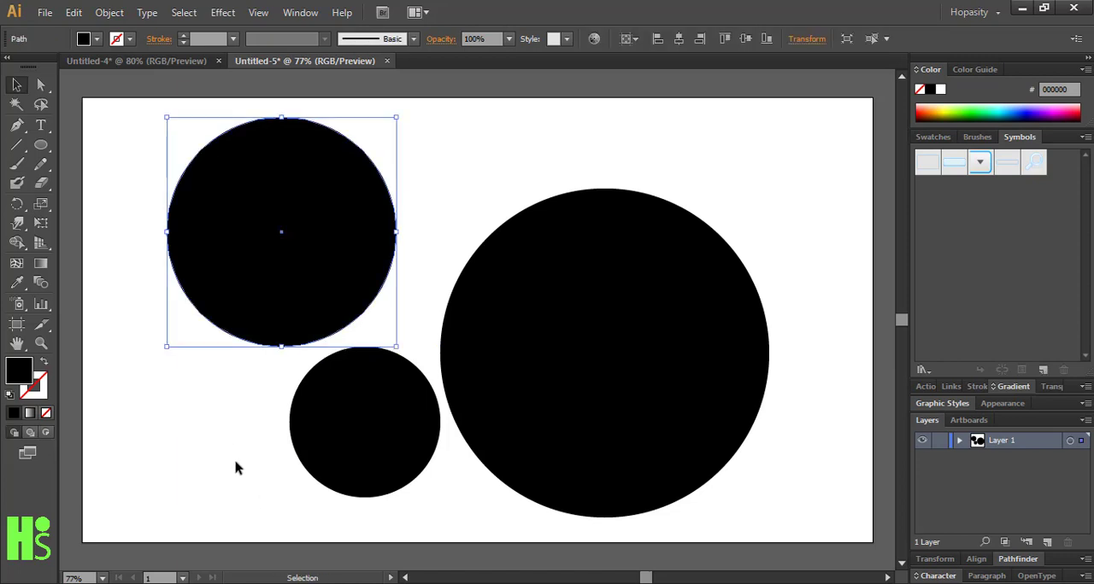
# Select all three circles together to check whether Draw Inside is available, and clear the selection
pyautogui.keyDown('shift'); pyautogui.click(318, 464); pyautogui.keyUp('shift')
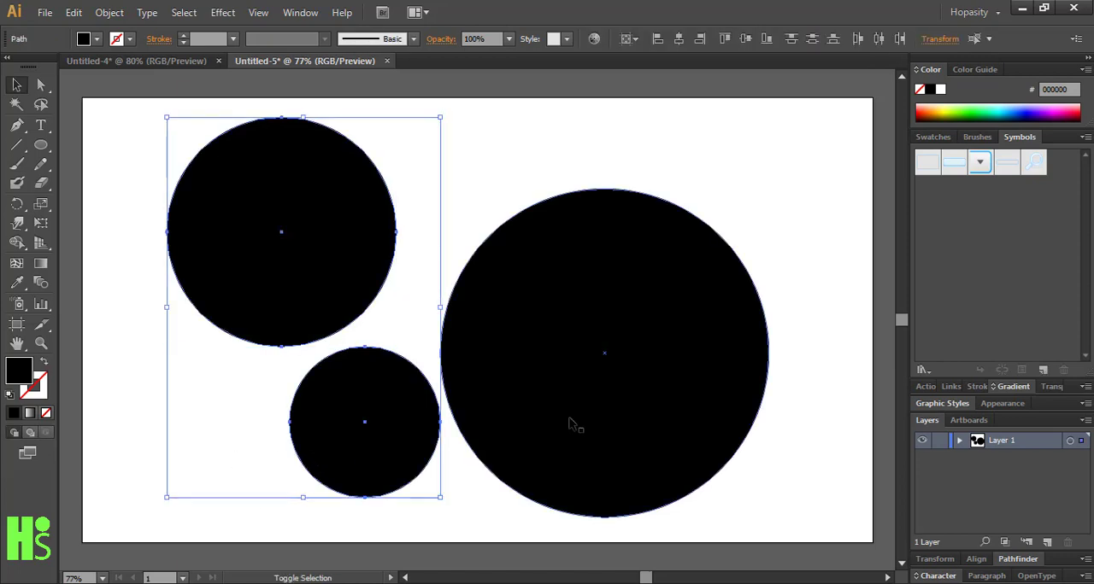
pyautogui.keyDown('shift'); pyautogui.click(571, 424); pyautogui.keyUp('shift')
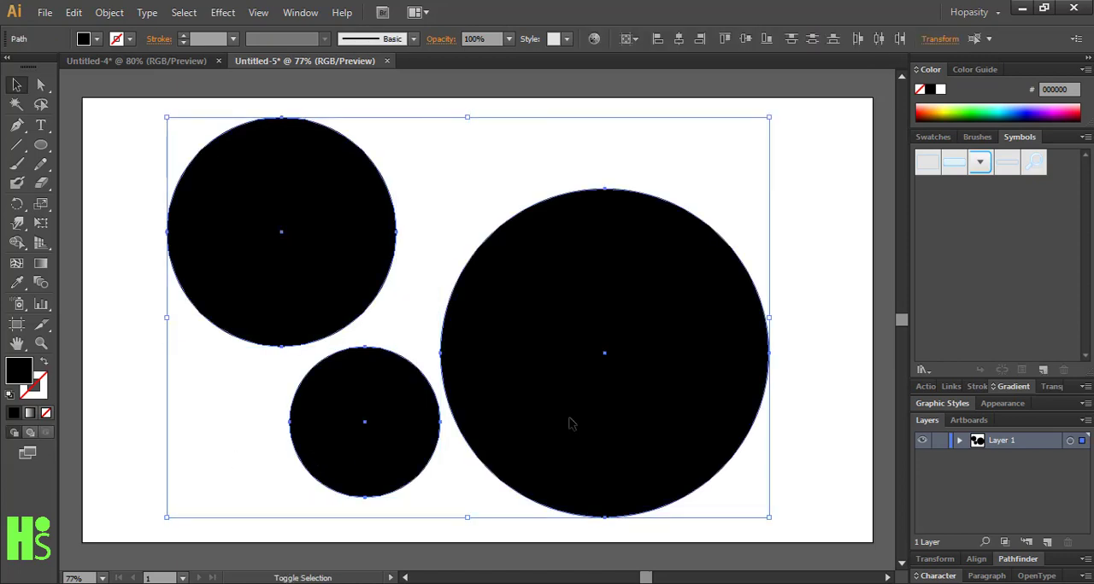
pyautogui.click(130, 441)
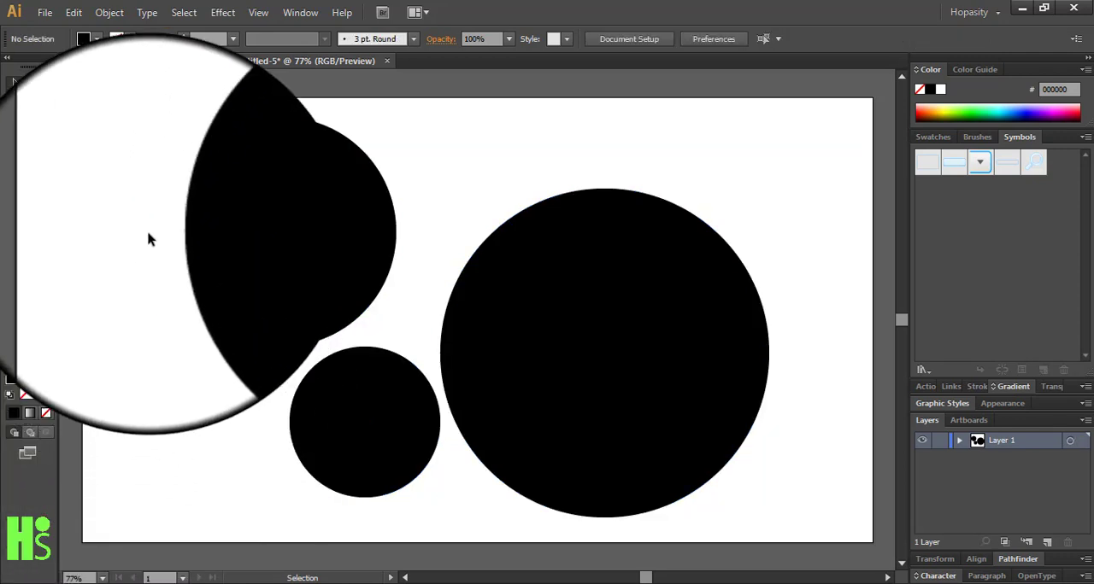
# Combine all three black circles into one compound path and deselect it
pyautogui.moveTo(128, 211); pyautogui.dragTo(552, 527)
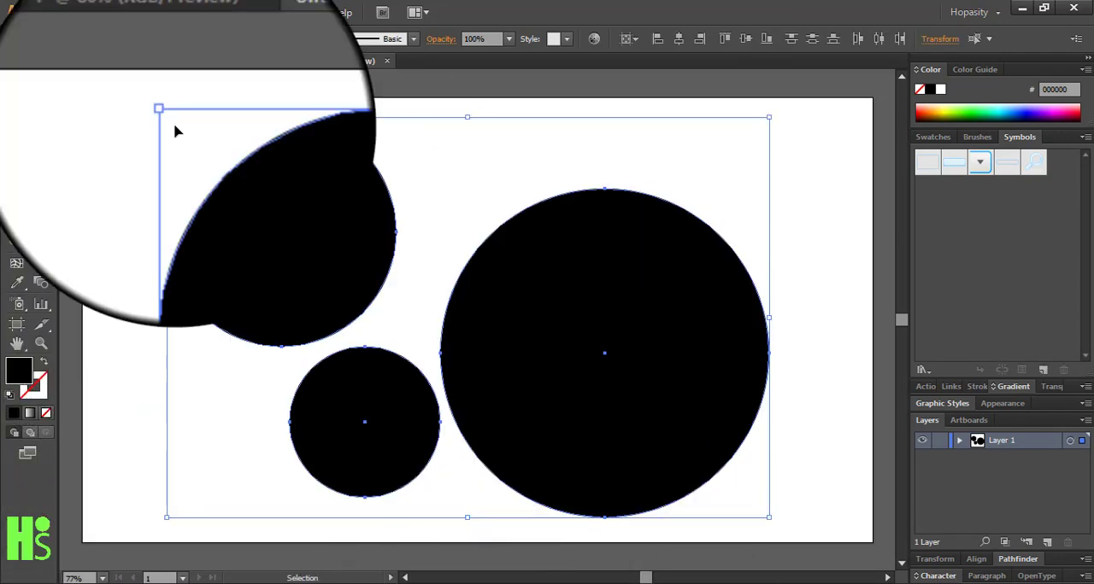
pyautogui.click(109, 12)
pyautogui.moveTo(162, 486)
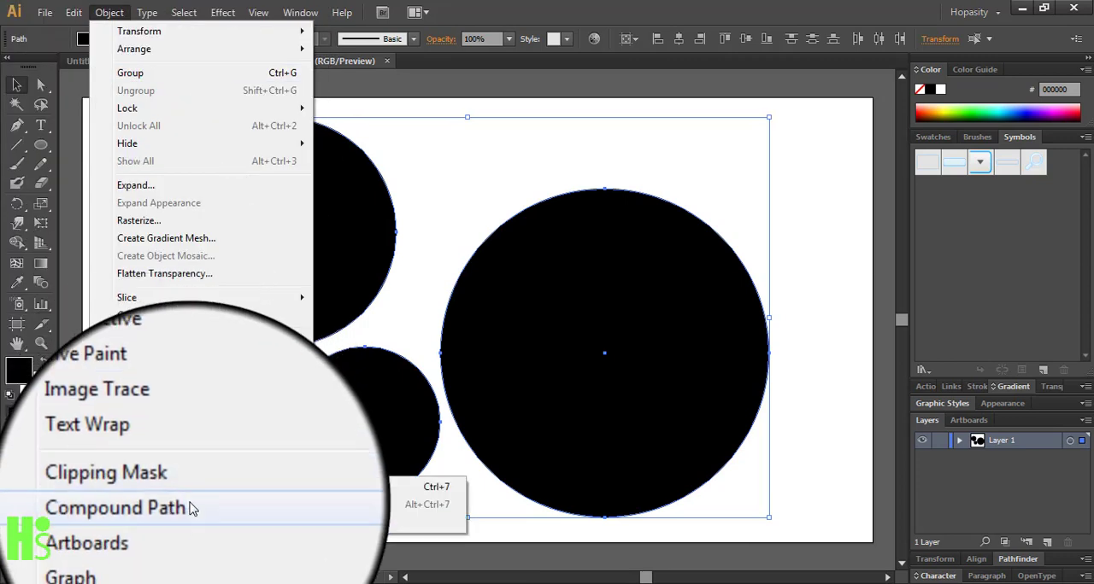
pyautogui.click(410, 486)
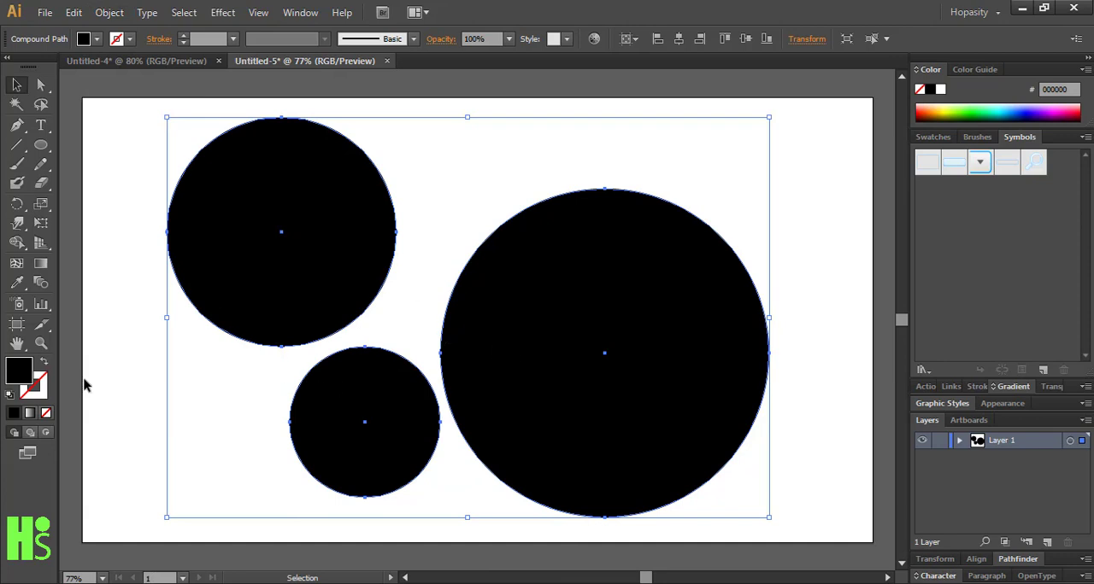
pyautogui.click(131, 382)
pyautogui.click(270, 288)
pyautogui.click(141, 333)
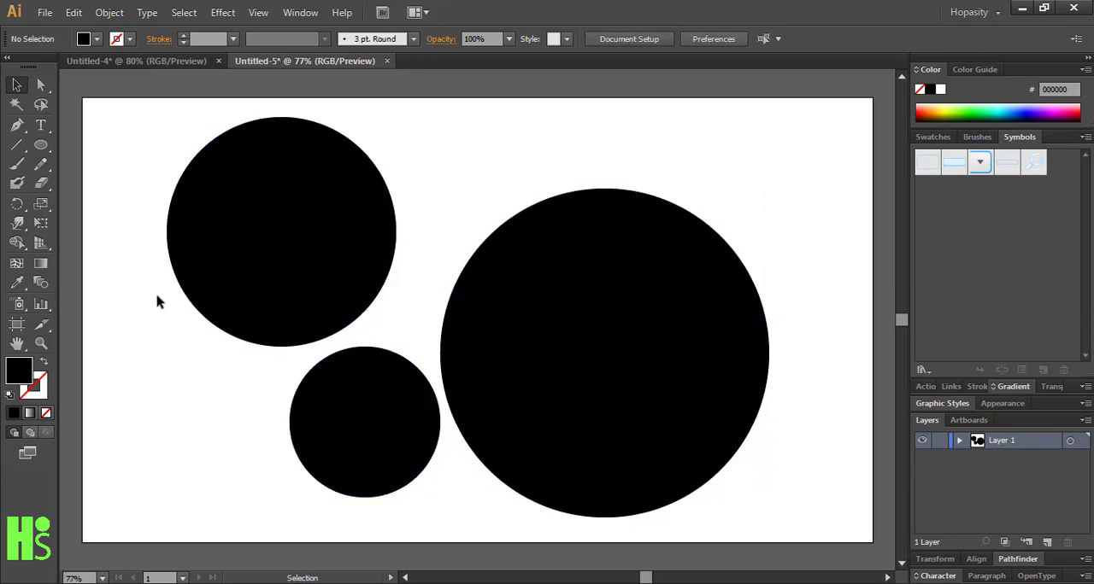
# Place black-and-white-2558273_1920.jpg as a linked image, move it over the two left circles, and deselect it
pyautogui.click(38, 15)
pyautogui.click(98, 275)
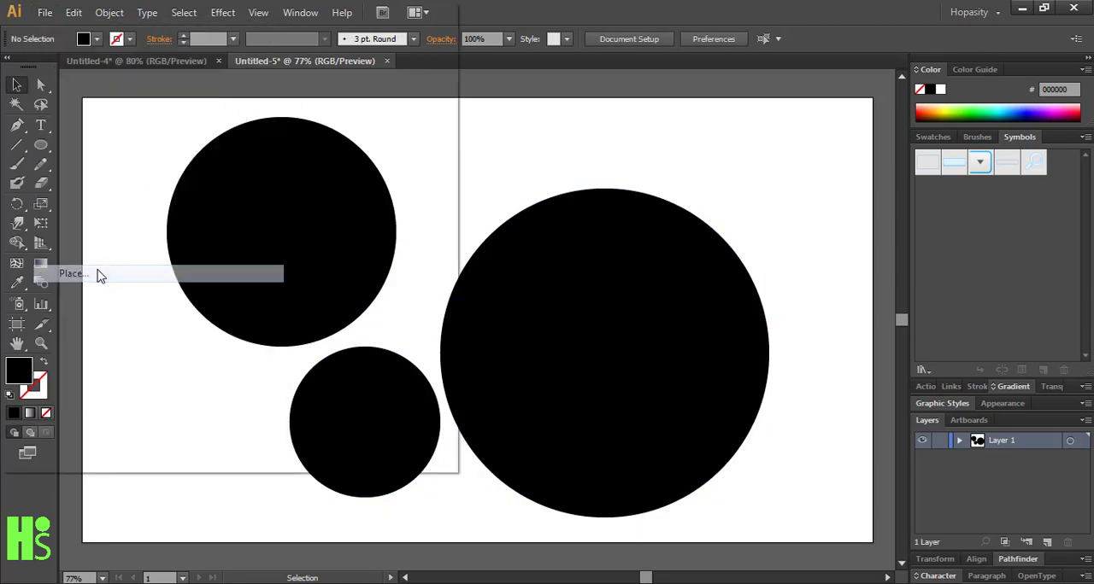
pyautogui.moveTo(442, 113); pyautogui.dragTo(438, 293)
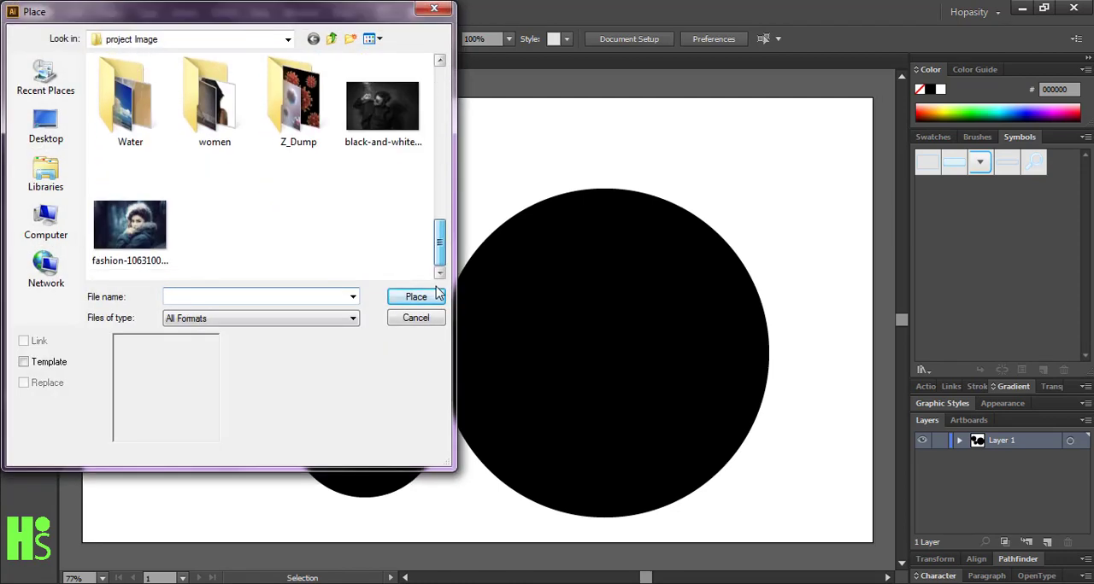
pyautogui.click(383, 107)
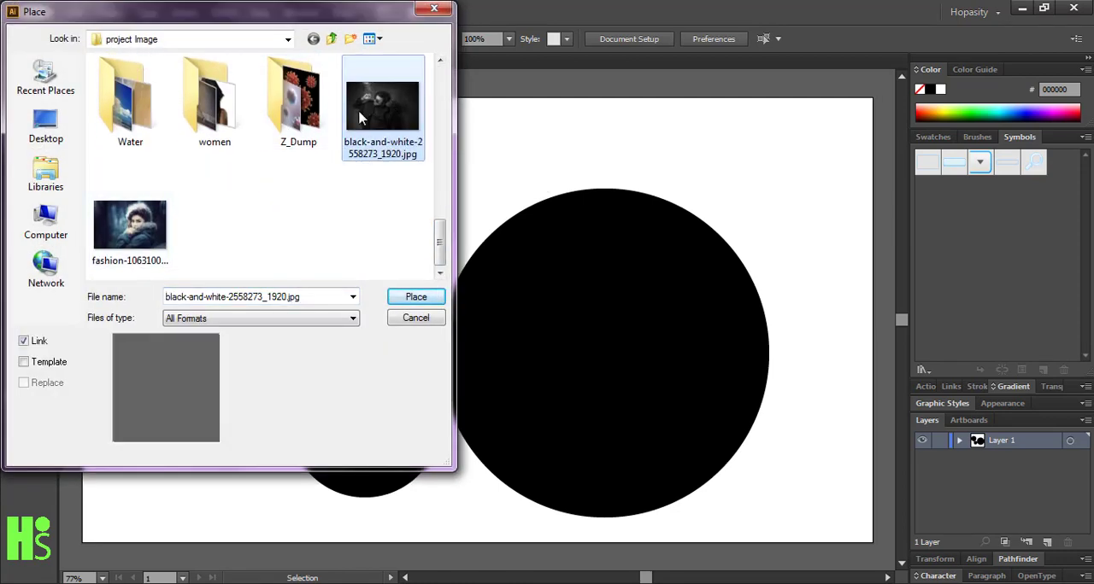
pyautogui.click(423, 301)
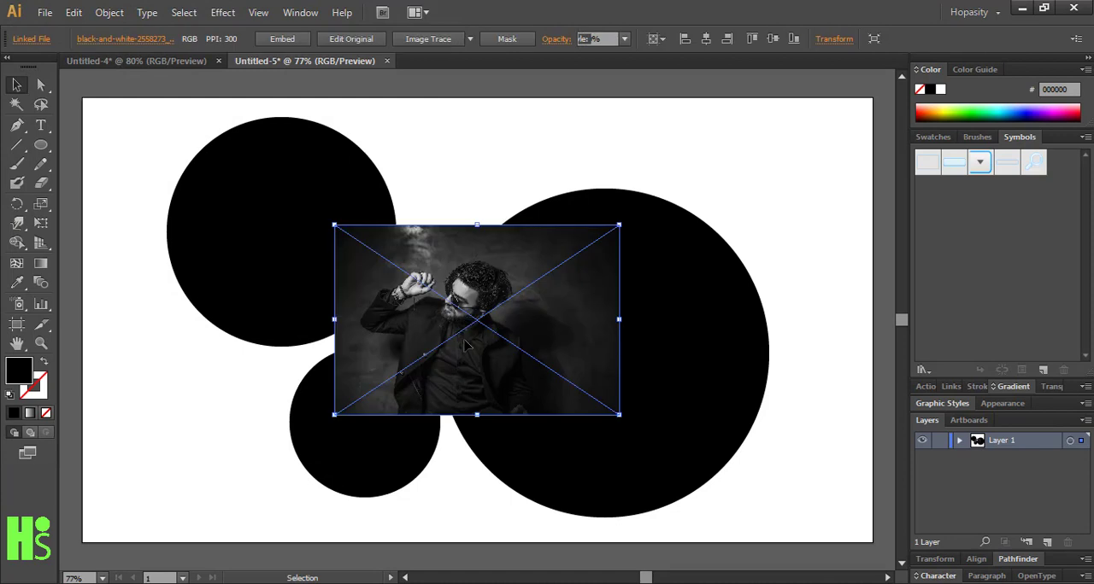
pyautogui.moveTo(466, 345); pyautogui.dragTo(270, 397)
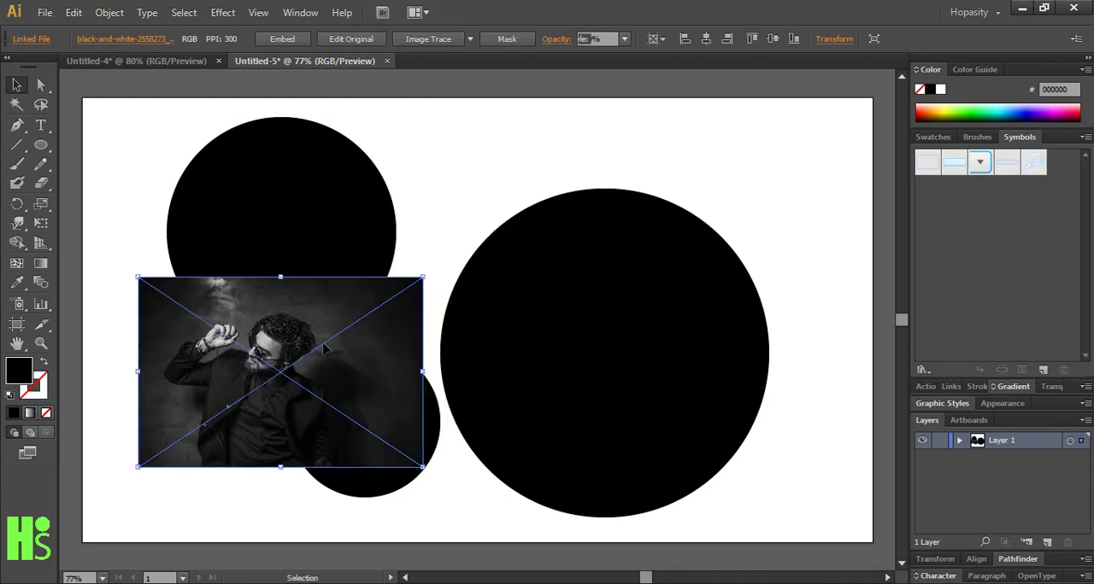
pyautogui.click(418, 241)
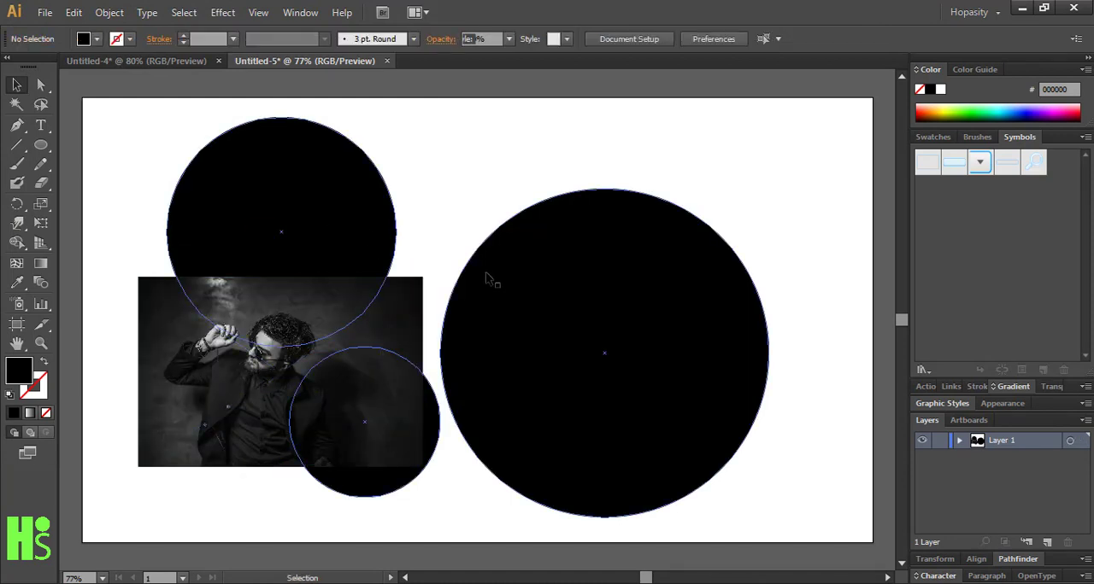
# Try to make a clipping mask from the photo and the compound path with the photo in front, and clear the selection
pyautogui.click(400, 329)
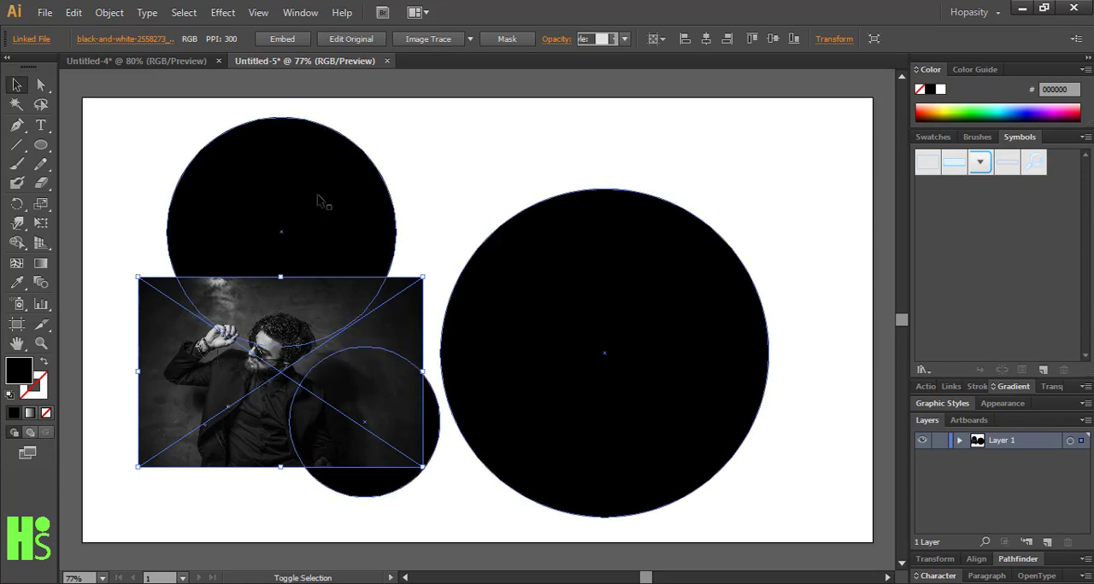
pyautogui.hotkey('ctrl', 'a')
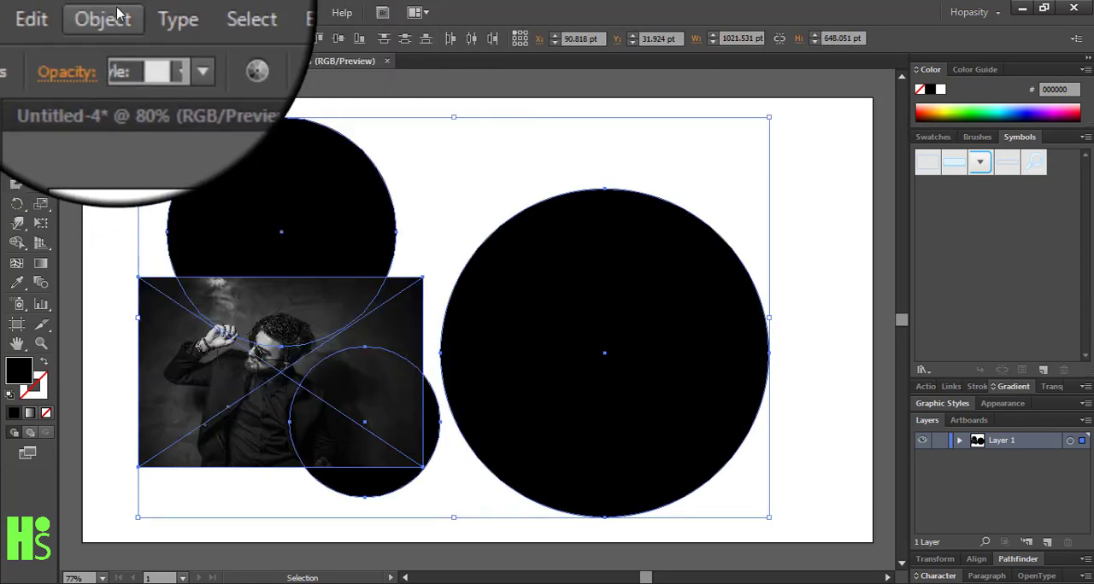
pyautogui.click(114, 14)
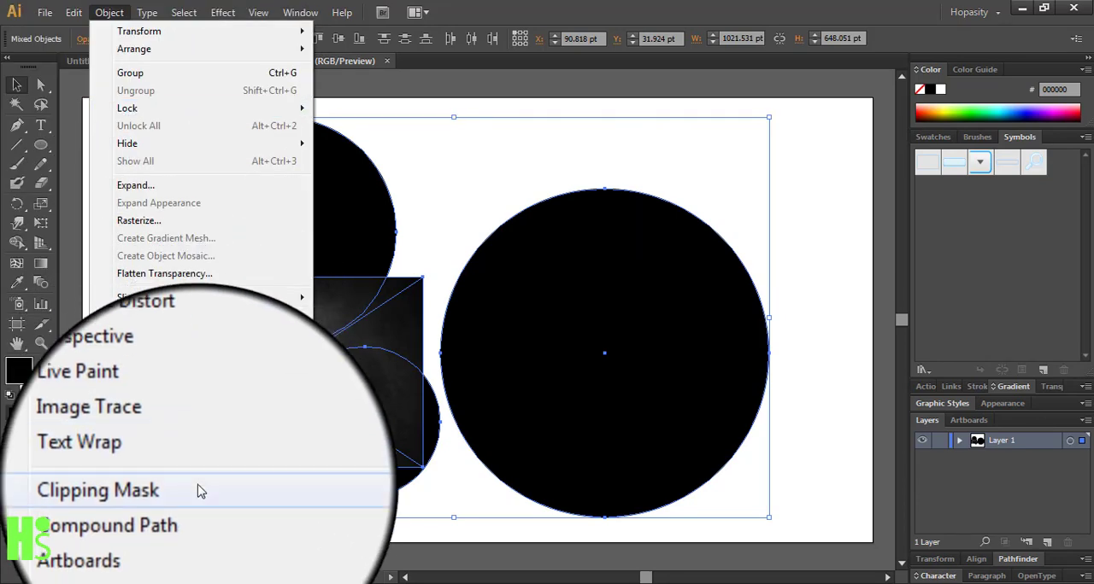
pyautogui.moveTo(181, 487)
pyautogui.click(340, 489)
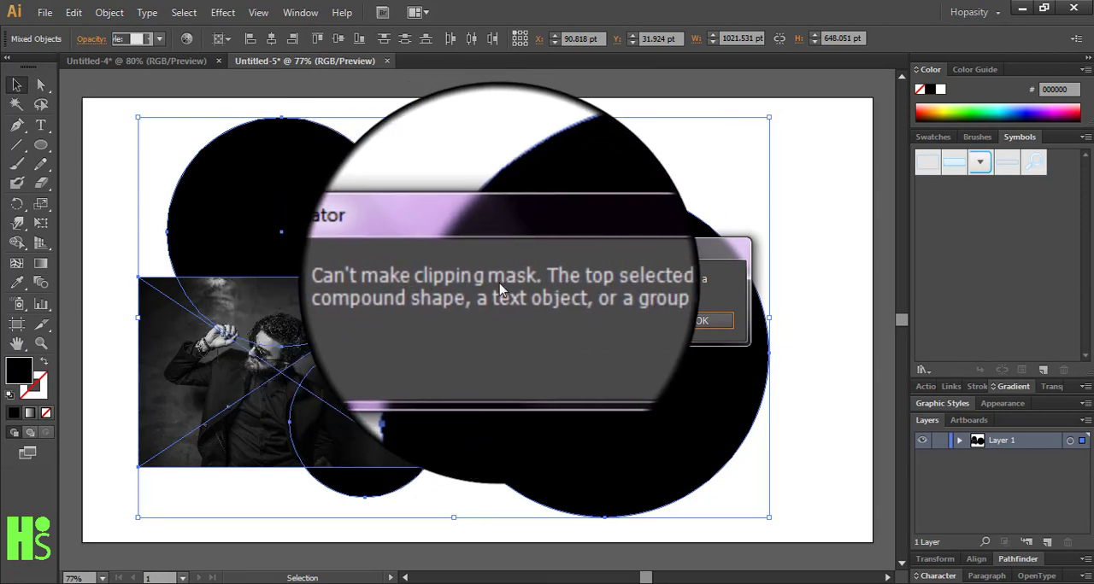
pyautogui.click(701, 319)
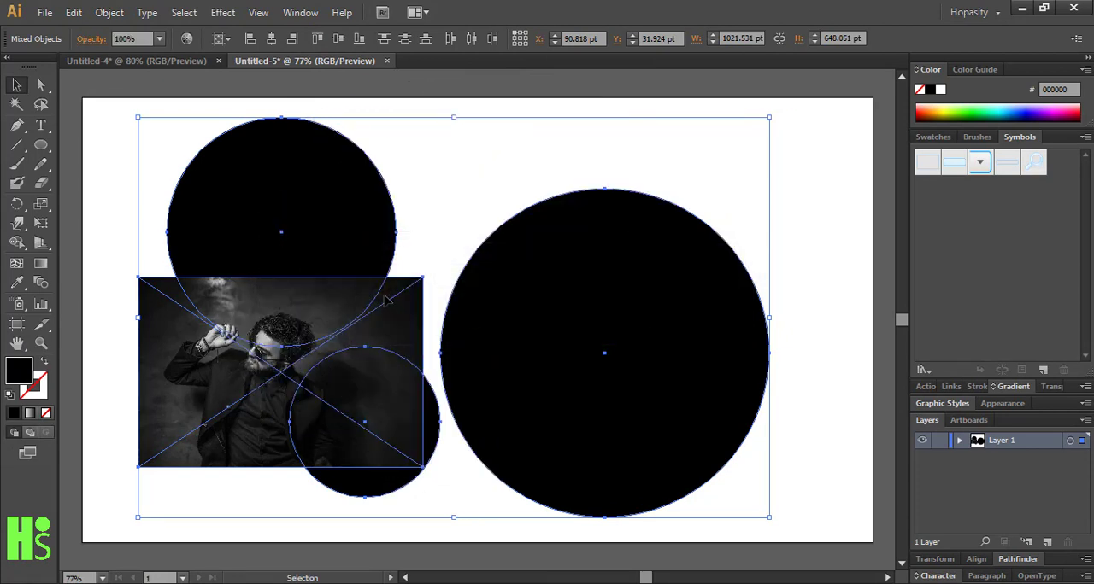
pyautogui.click(451, 210)
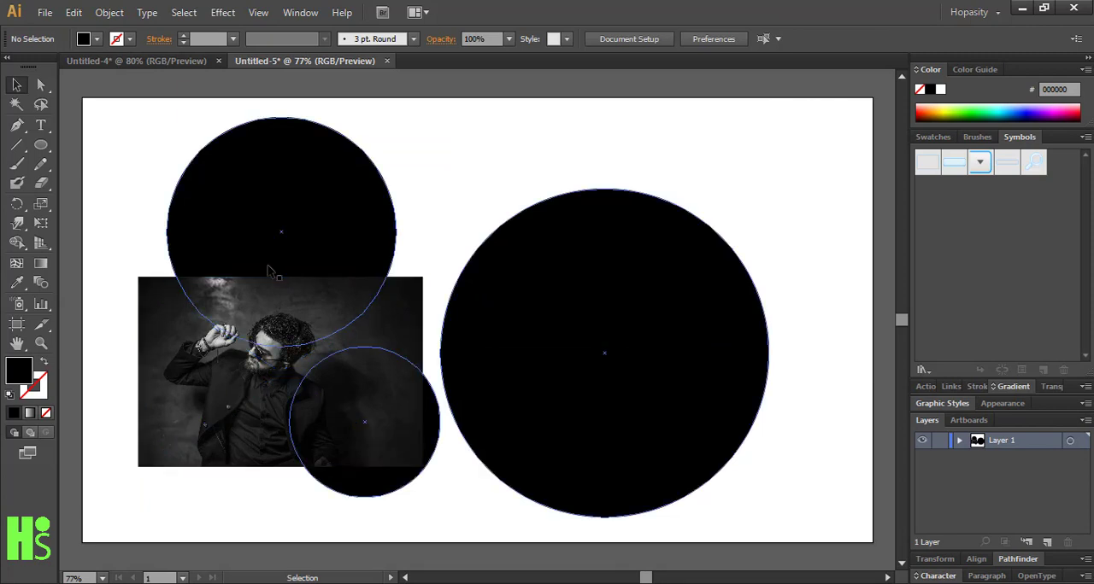
# Bring the three-circle compound path forward in front of the photo and deselect it
pyautogui.click(574, 380)
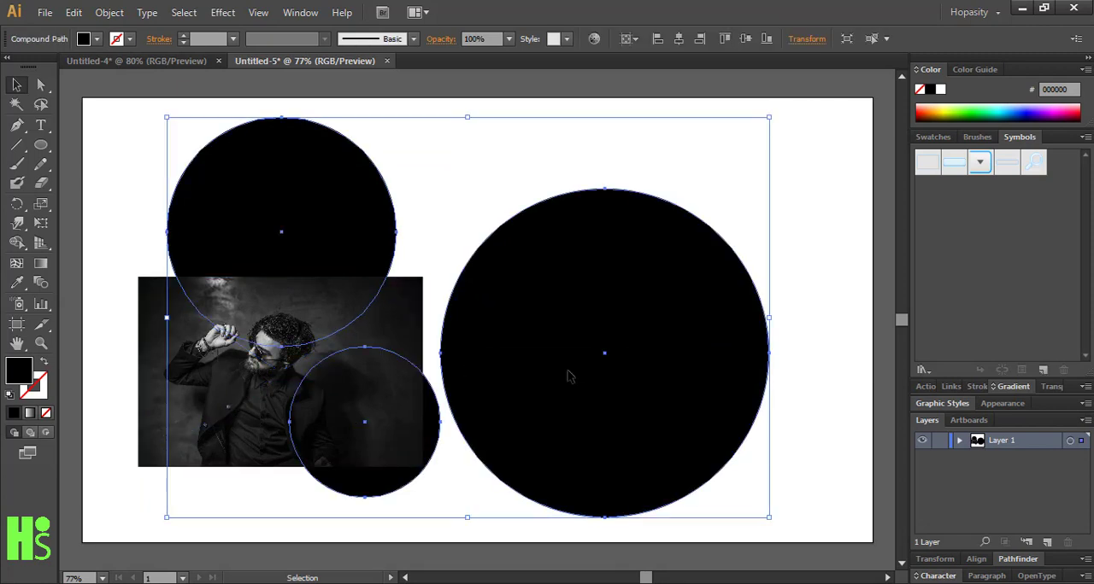
pyautogui.rightClick(571, 377)
pyautogui.moveTo(660, 507)
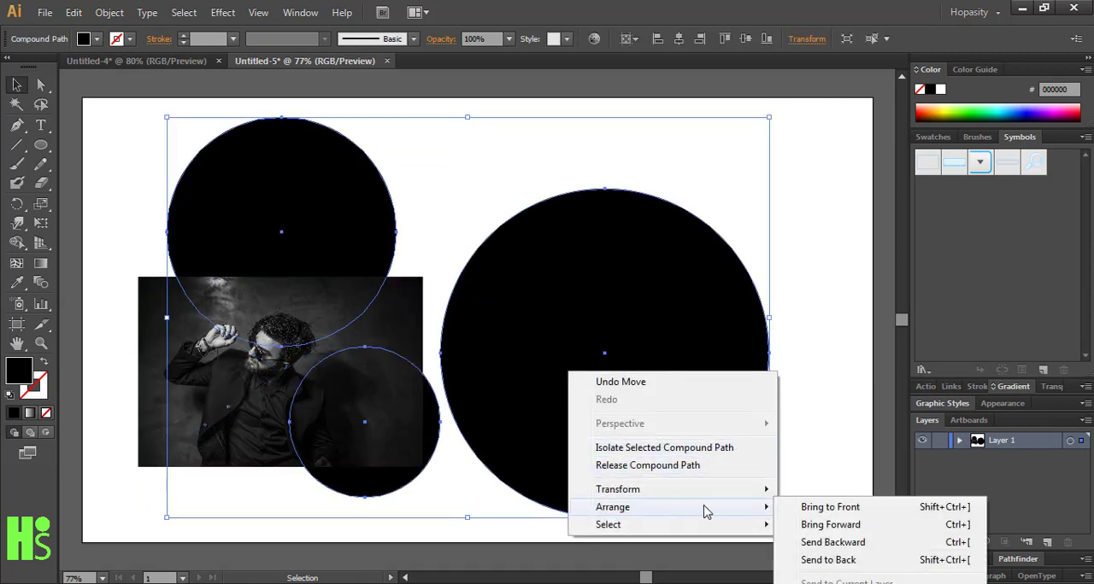
pyautogui.click(813, 525)
pyautogui.click(810, 453)
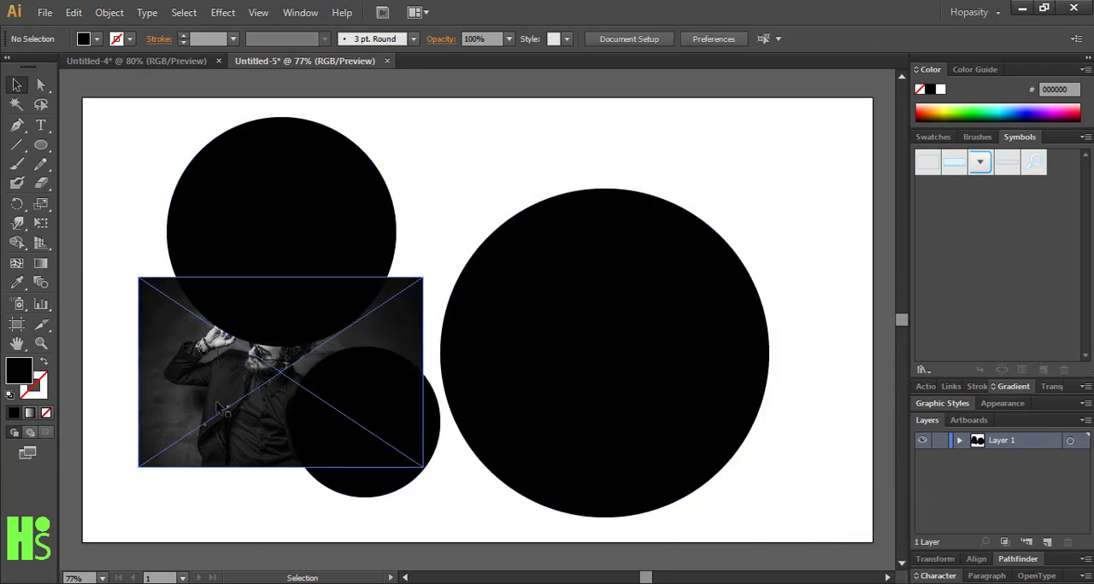
# Clip the photo with the three-circle compound path using a clipping mask and reposition the clipped group on the artboard
pyautogui.moveTo(108, 362); pyautogui.dragTo(290, 339)
pyautogui.click(110, 12)
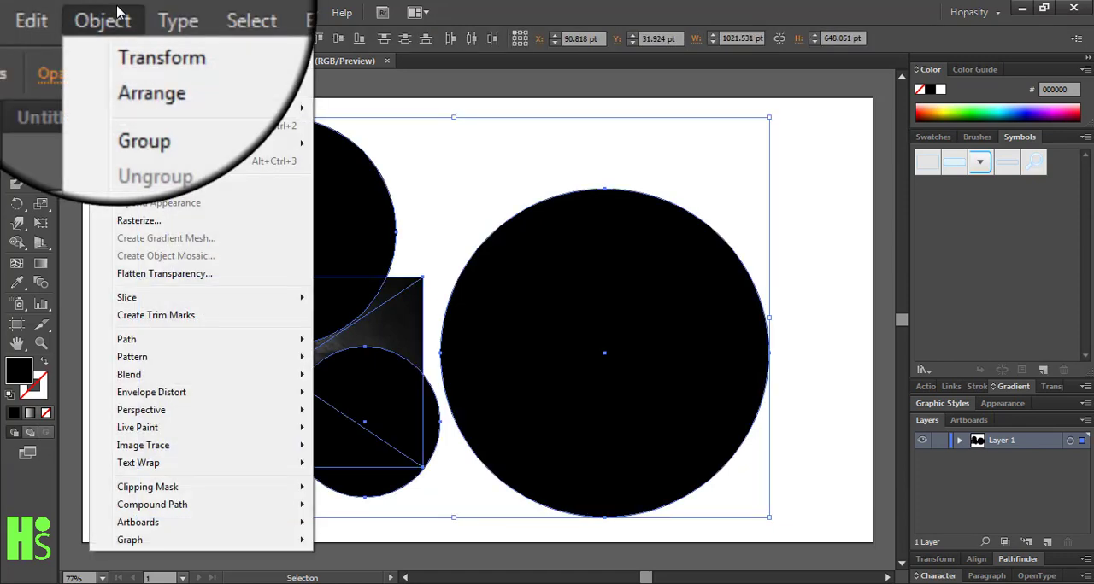
pyautogui.moveTo(195, 507)
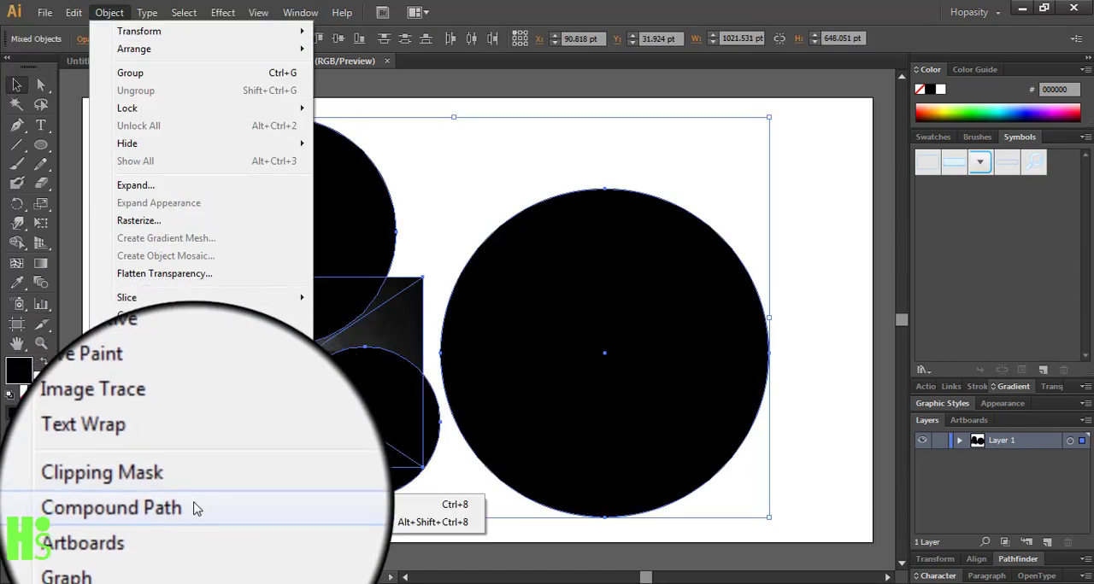
pyautogui.moveTo(286, 490)
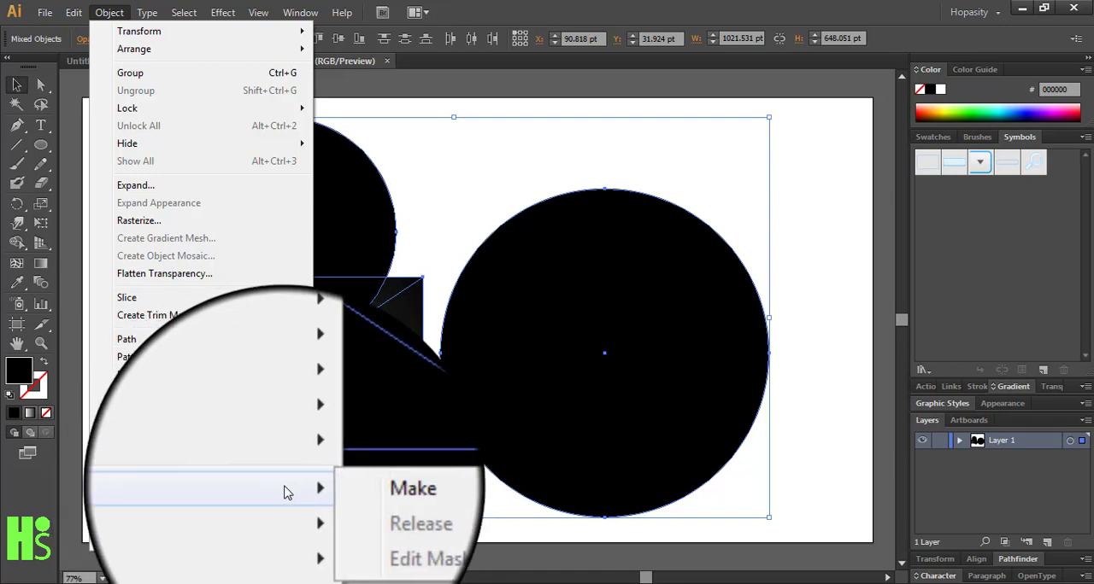
pyautogui.click(334, 495)
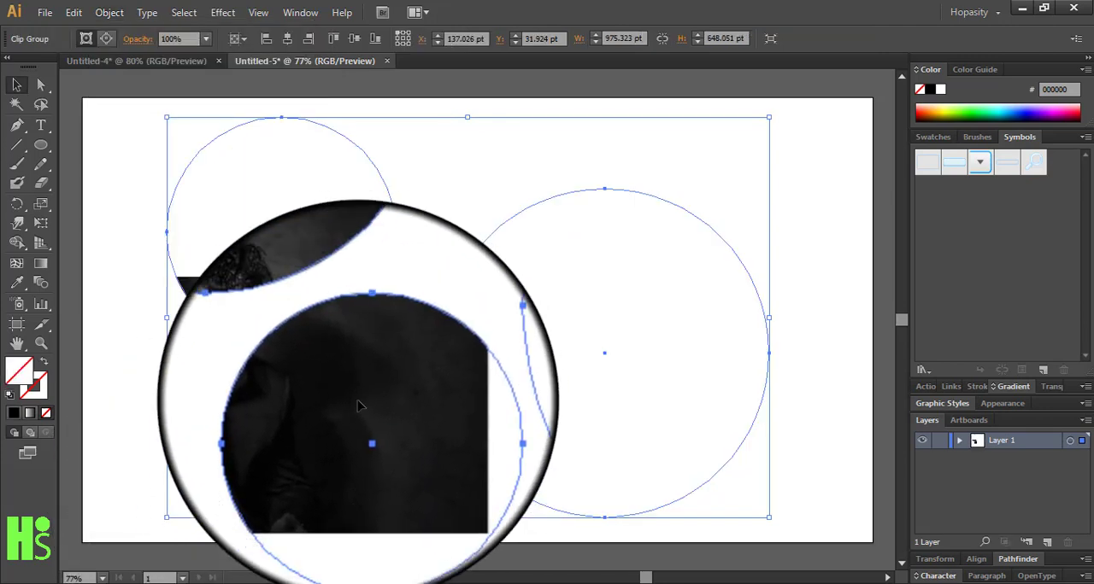
pyautogui.moveTo(317, 313); pyautogui.dragTo(335, 285)
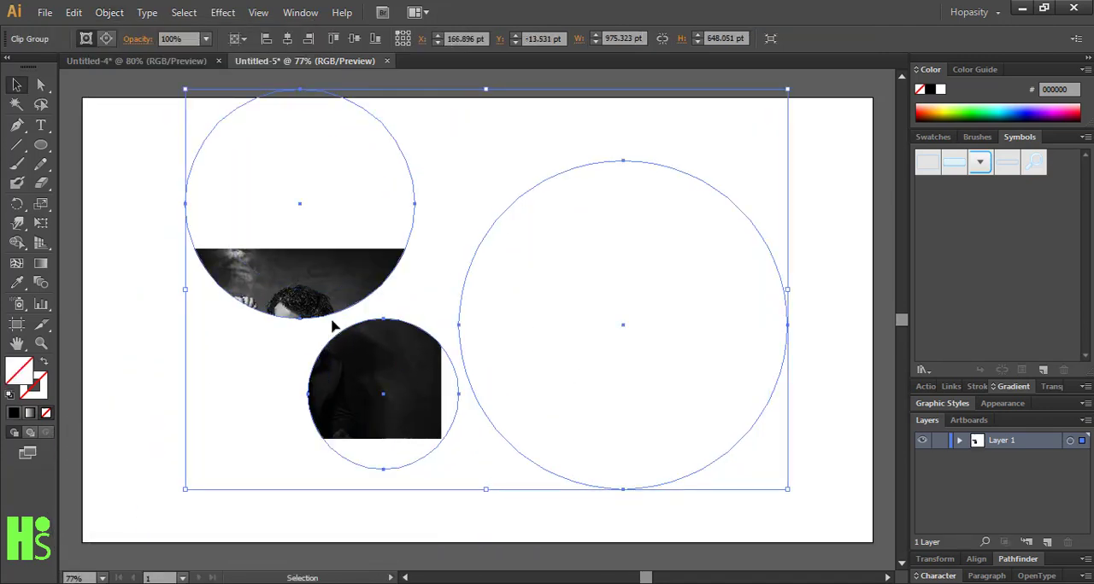
pyautogui.moveTo(355, 380); pyautogui.dragTo(321, 405)
# Isolate the clip group, enlarge the photo proportionally, and shift it so the man's face sits in the upper-left circle
pyautogui.doubleClick(306, 295)
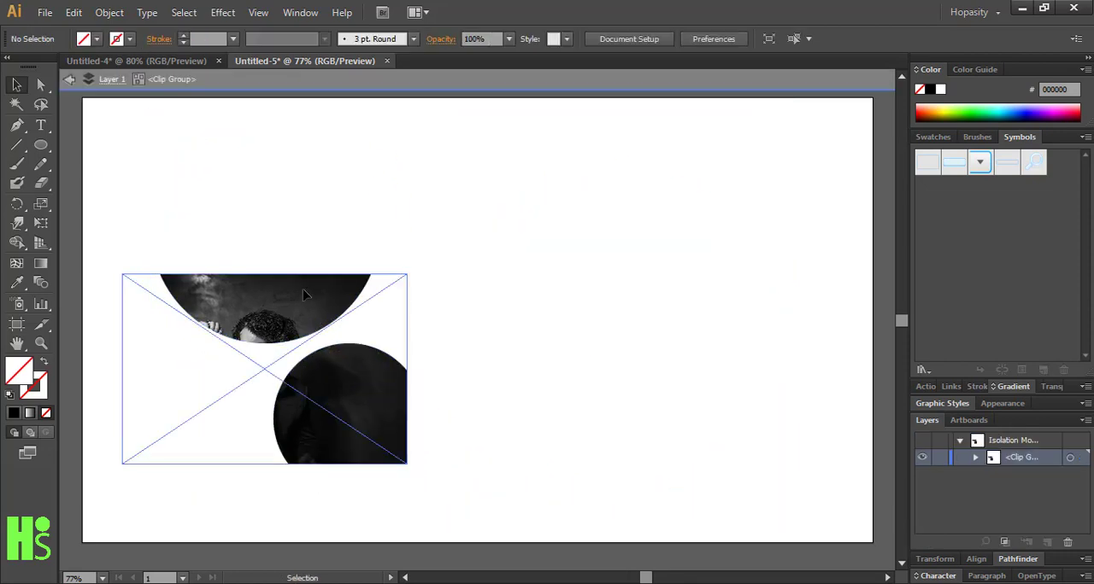
pyautogui.moveTo(295, 290); pyautogui.dragTo(428, 252)
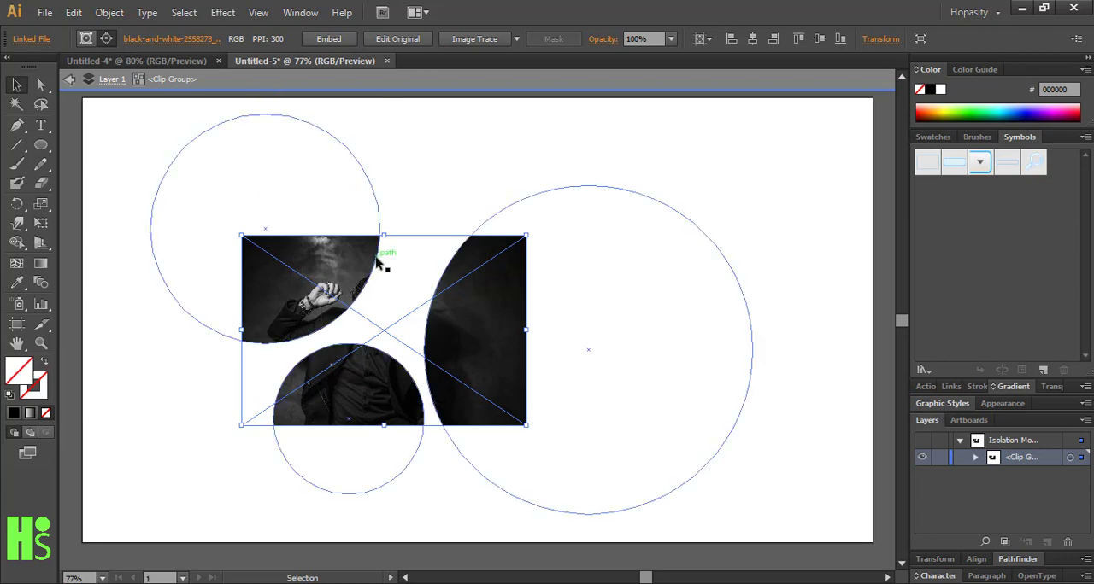
pyautogui.moveTo(526, 425); pyautogui.dragTo(709, 535)
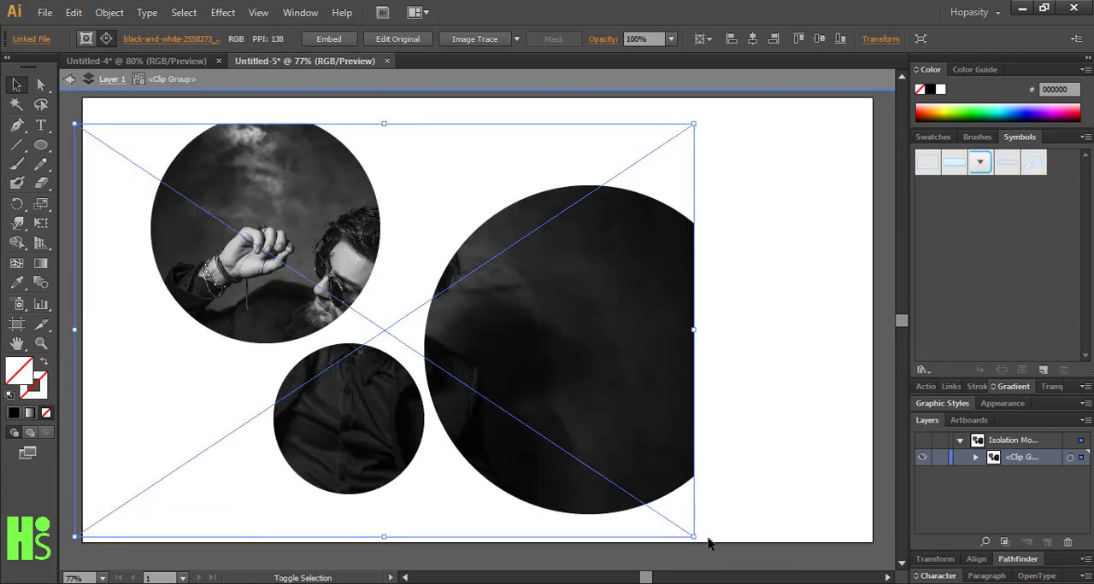
pyautogui.moveTo(601, 451); pyautogui.dragTo(672, 433)
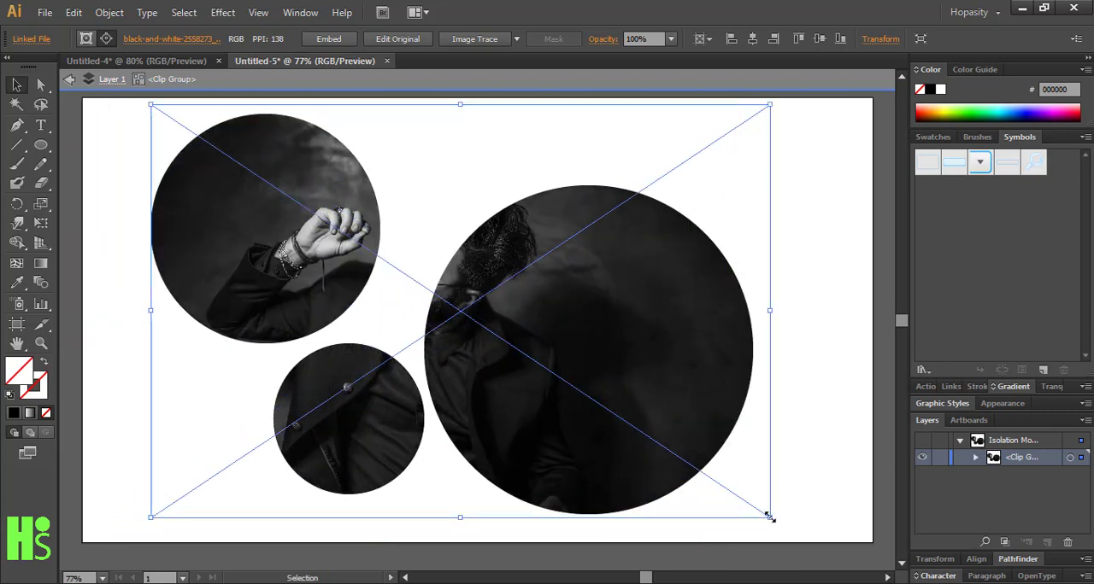
pyautogui.moveTo(768, 517); pyautogui.dragTo(824, 554)
pyautogui.moveTo(697, 462); pyautogui.dragTo(575, 437)
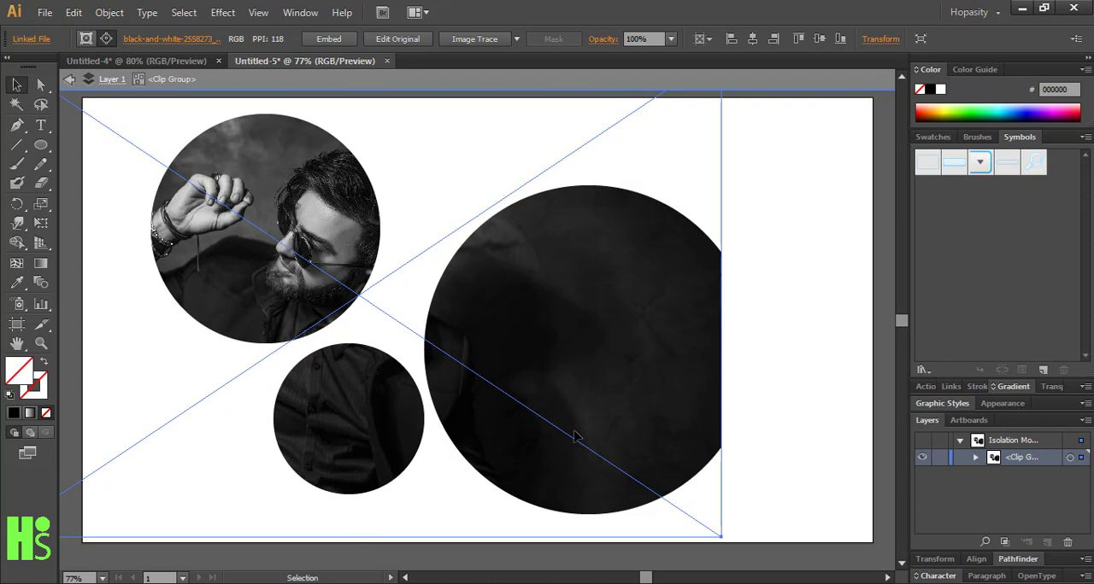
# Enlarge and rotate the photo slightly counterclockwise until it fills all three circles, exit isolation, and deselect it
pyautogui.hotkey('ctrl', '-')
pyautogui.hotkey('ctrl', '-')
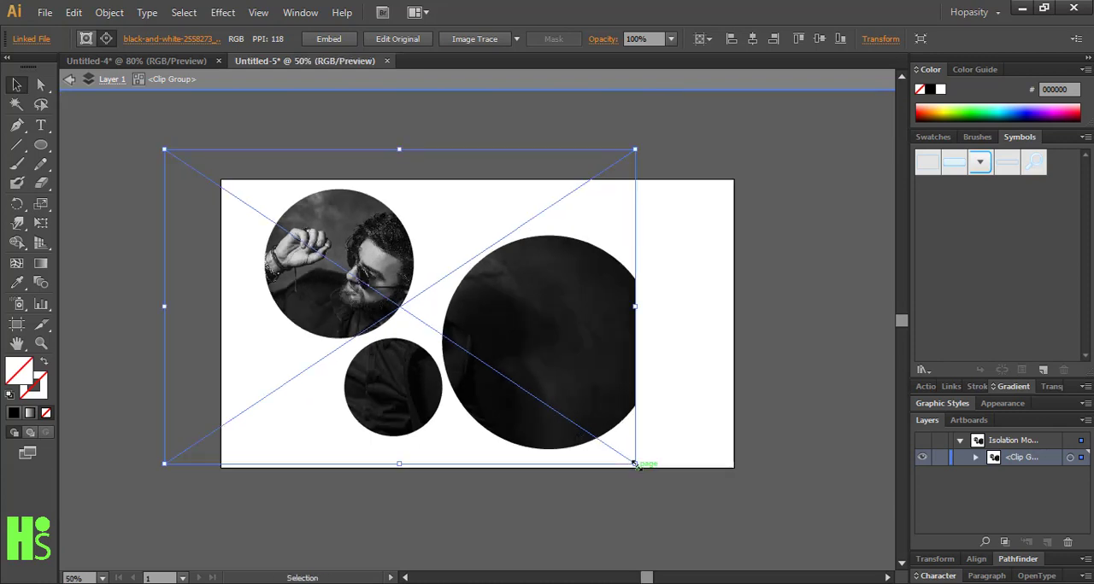
pyautogui.moveTo(634, 464); pyautogui.dragTo(648, 430)
pyautogui.press('Escape')
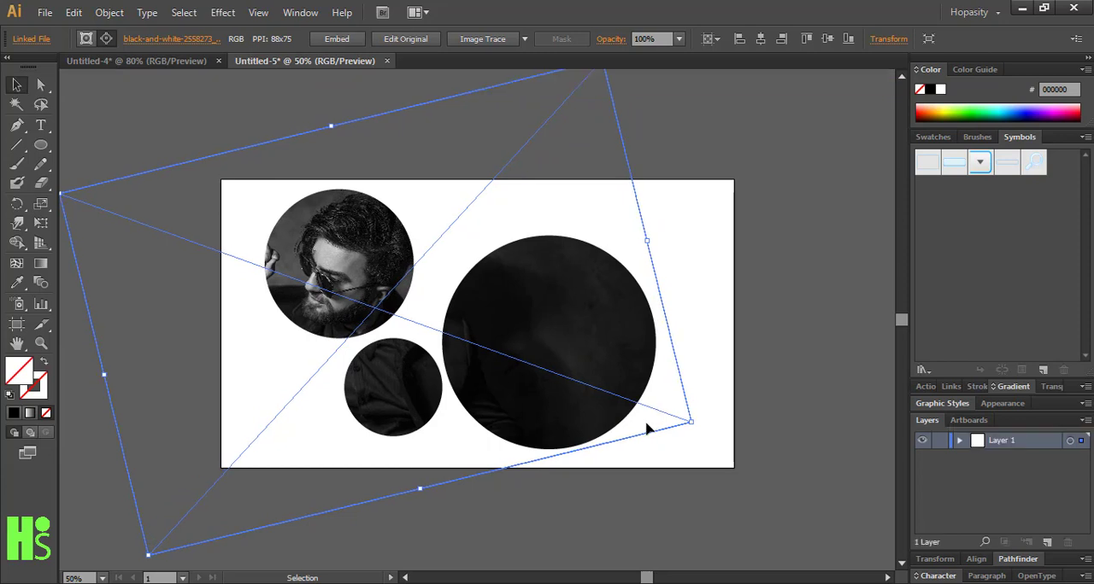
pyautogui.click(746, 465)
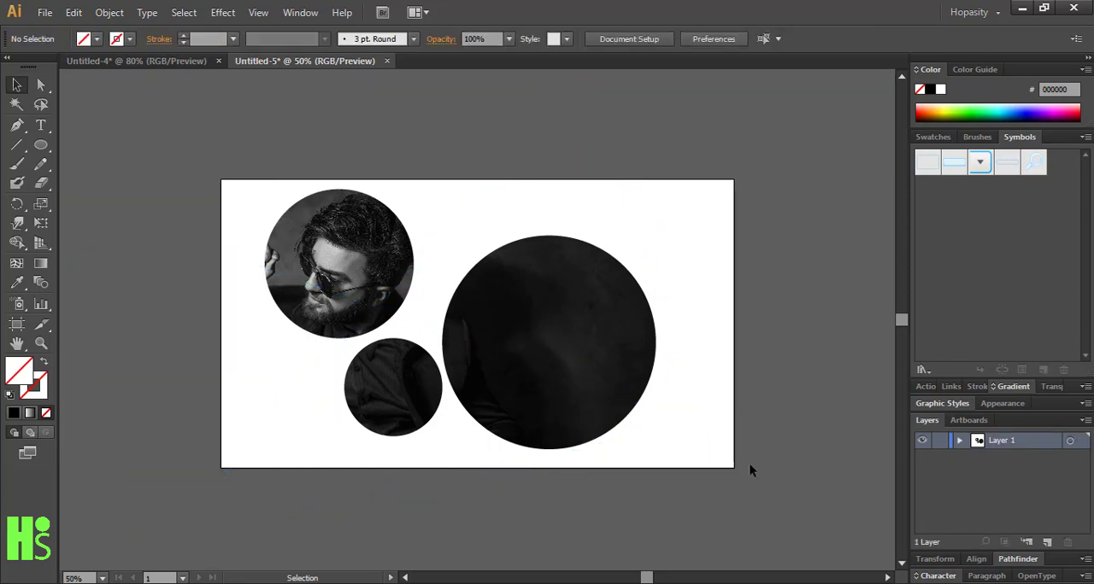
pyautogui.hotkey('ctrl', '+')
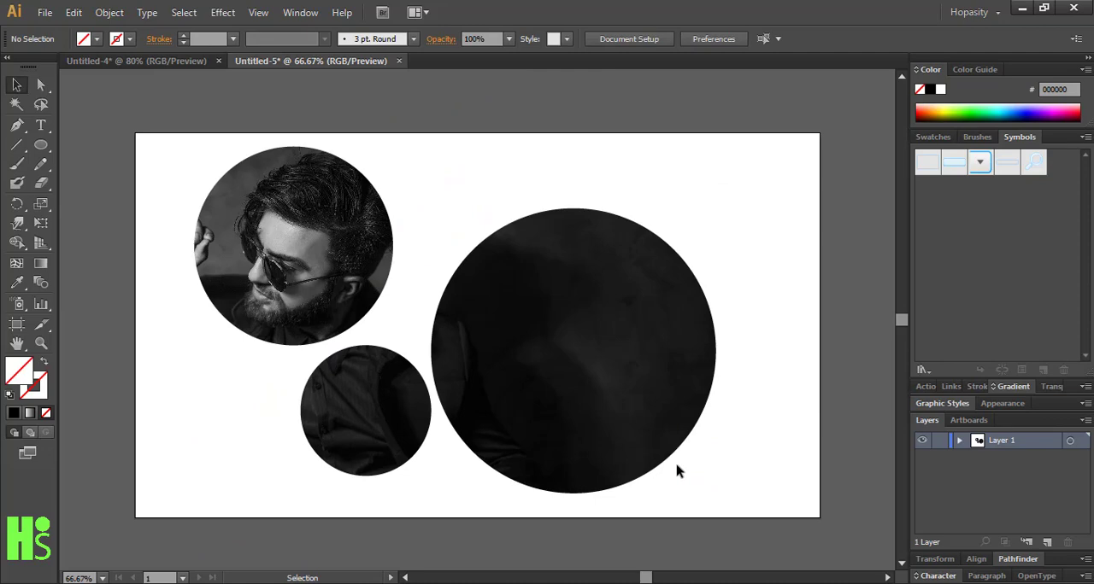
pyautogui.hotkey('ctrl', '+')
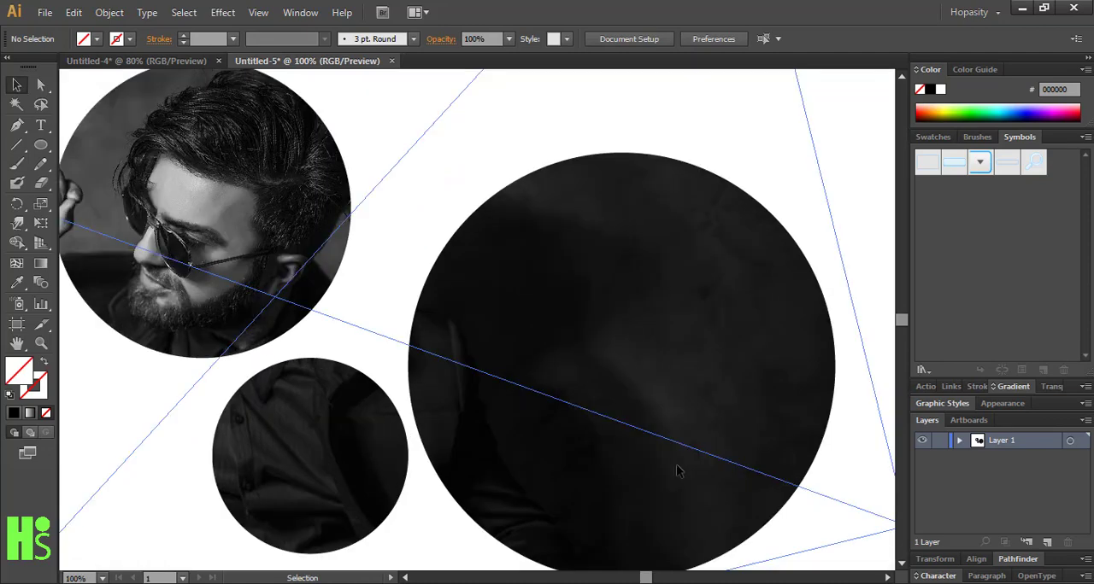
pyautogui.hotkey('ctrl', '-')
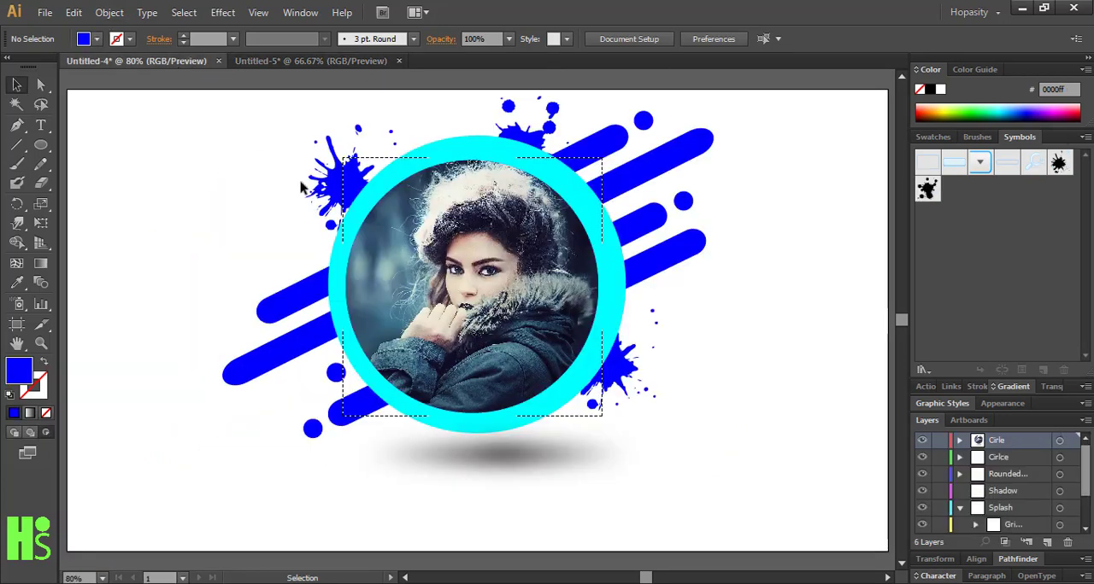
# In the Untitled-4 document, start a Drop Shadow effect on the masked circular portrait and enable its preview
pyautogui.click(119, 61)
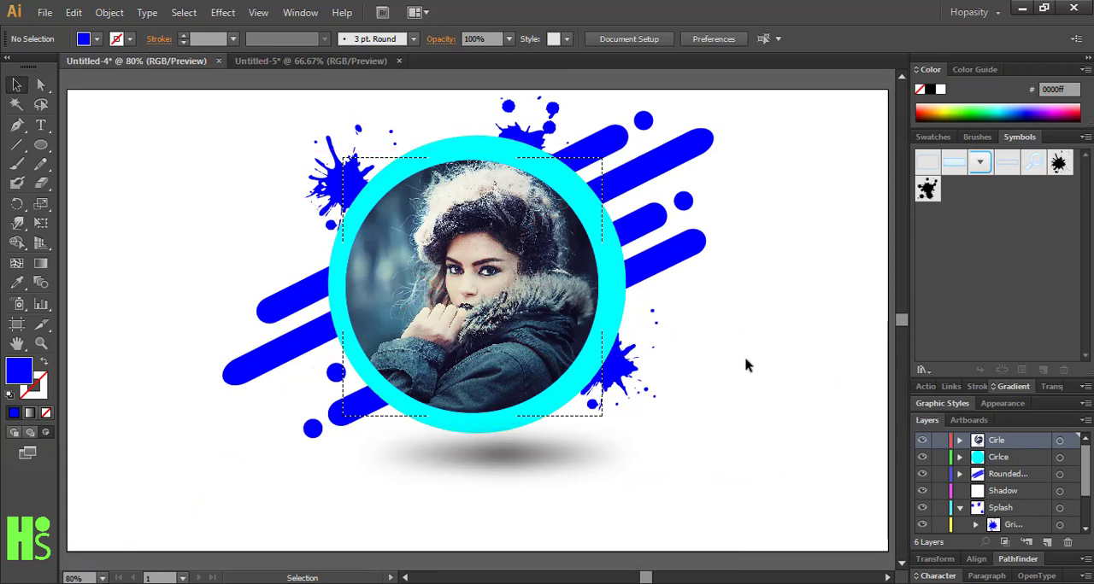
pyautogui.click(578, 319)
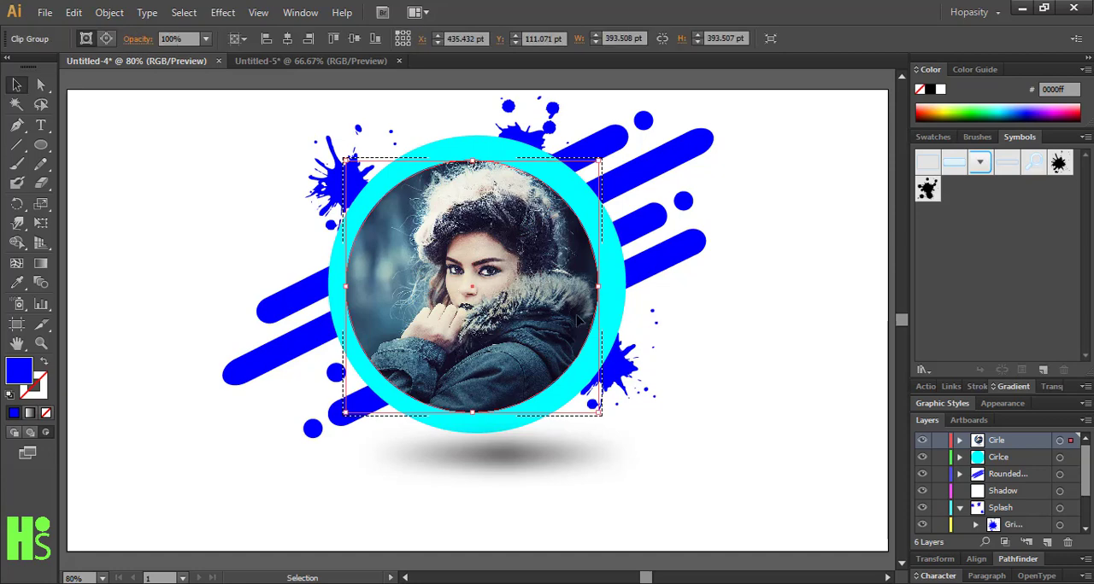
pyautogui.click(222, 13)
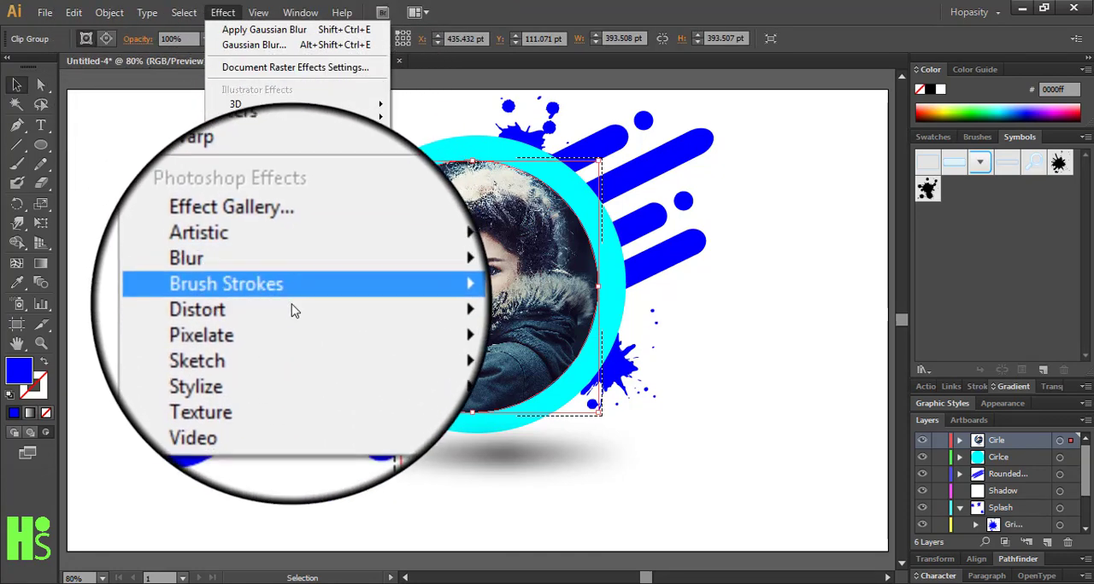
pyautogui.moveTo(276, 276)
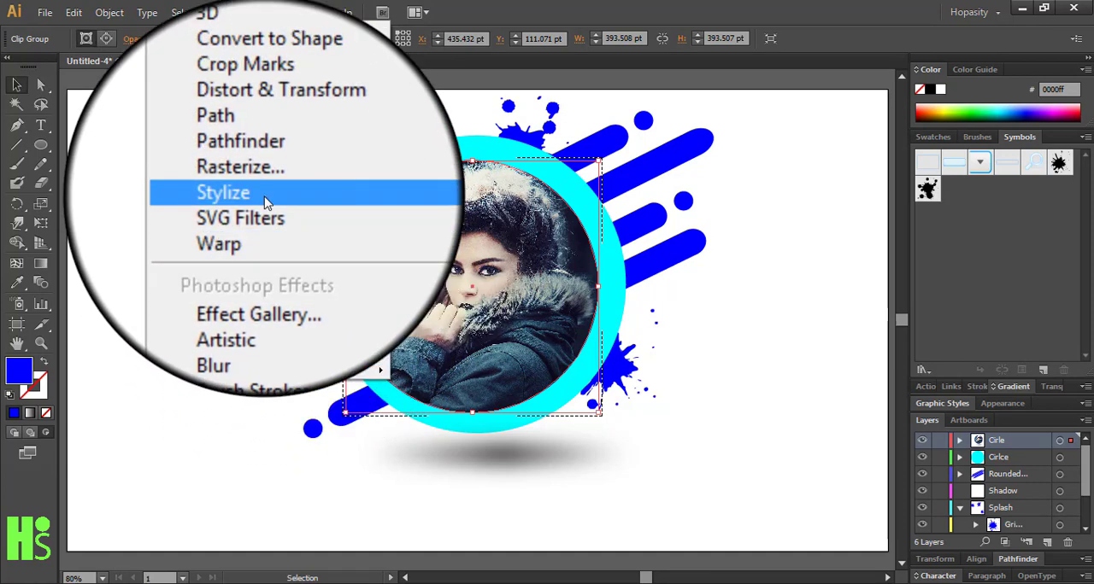
pyautogui.click(409, 205)
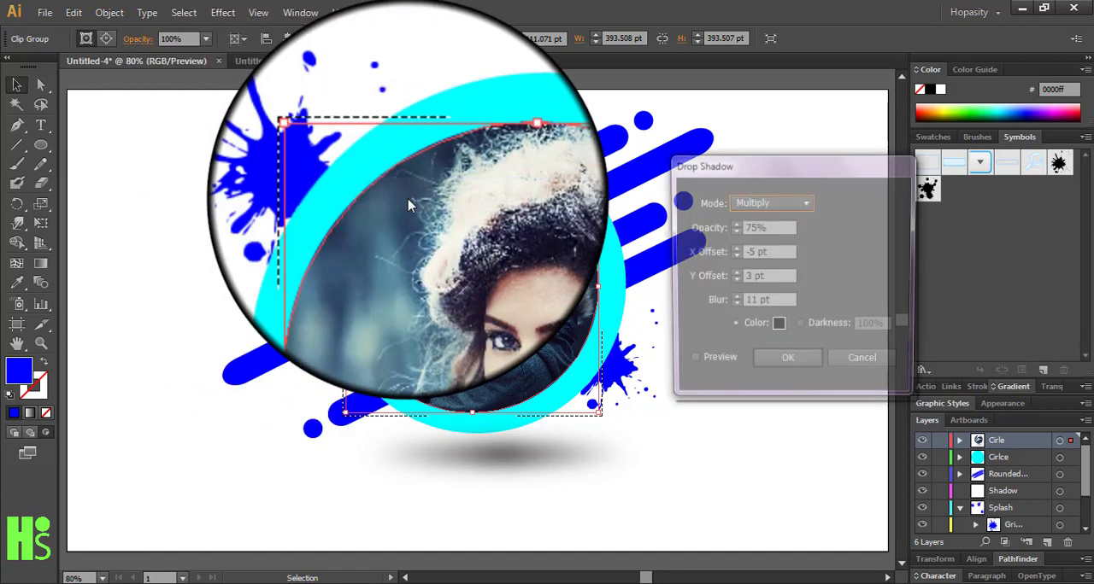
pyautogui.click(690, 366)
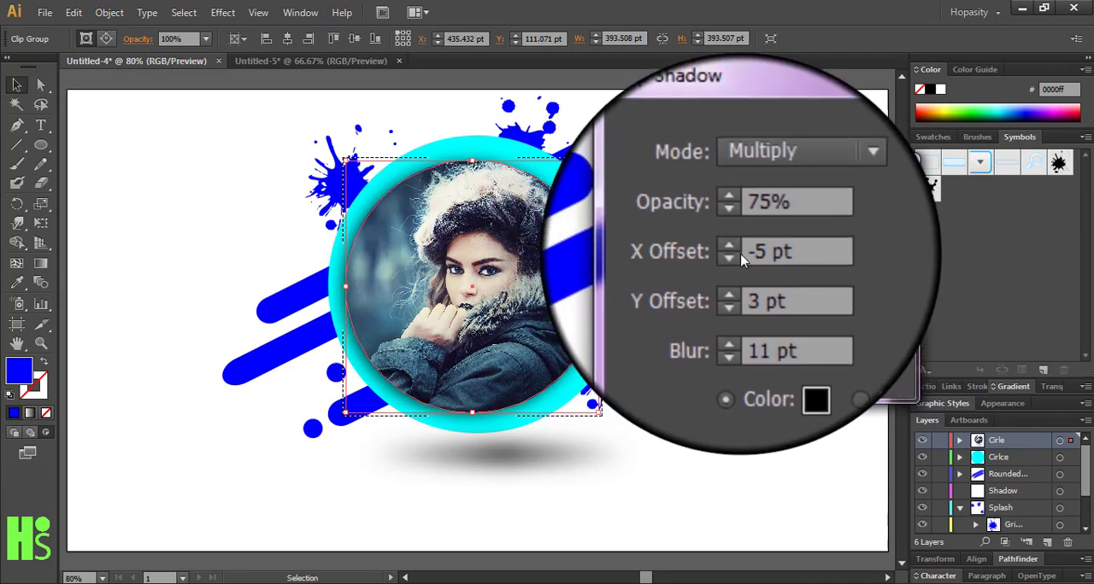
# Set the drop shadow's Y offset to -5 pt
pyautogui.click(742, 275)
pyautogui.click(736, 277)
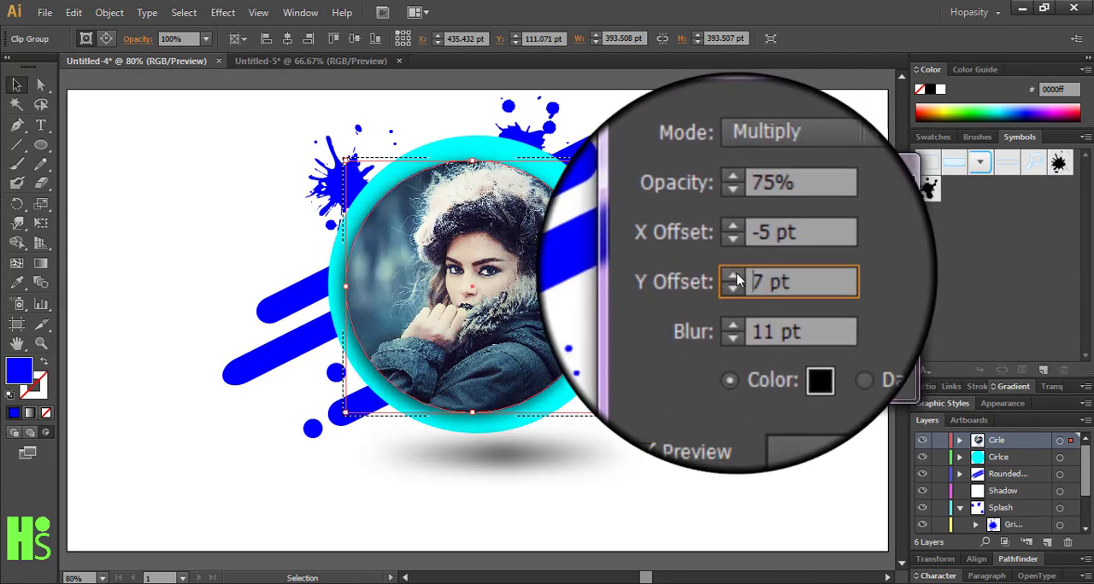
pyautogui.click(736, 276)
pyautogui.click(736, 287)
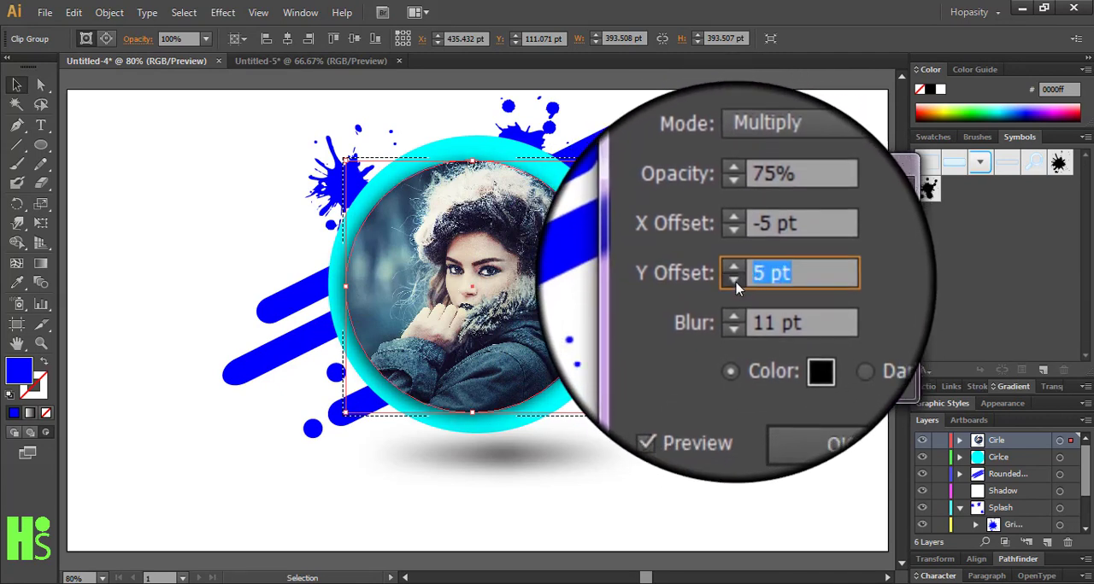
pyautogui.click(737, 287)
pyautogui.click(737, 287)
pyautogui.click(736, 288)
pyautogui.click(737, 285)
pyautogui.click(736, 286)
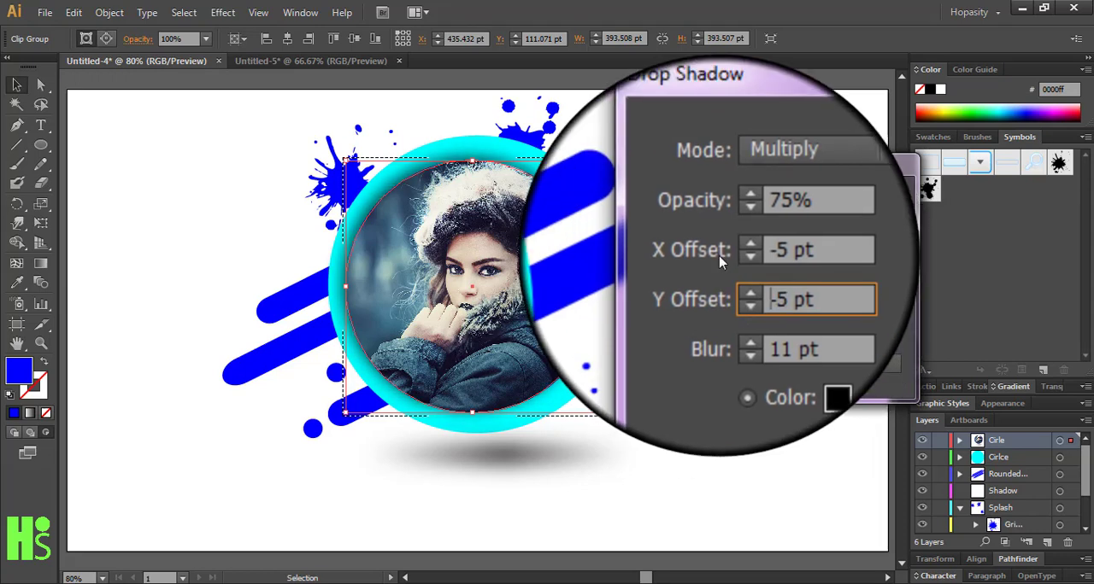
# Set the drop shadow's X offset to 5 pt
pyautogui.click(733, 249)
pyautogui.click(733, 250)
pyautogui.click(733, 250)
pyautogui.click(733, 250)
pyautogui.click(733, 249)
pyautogui.click(734, 249)
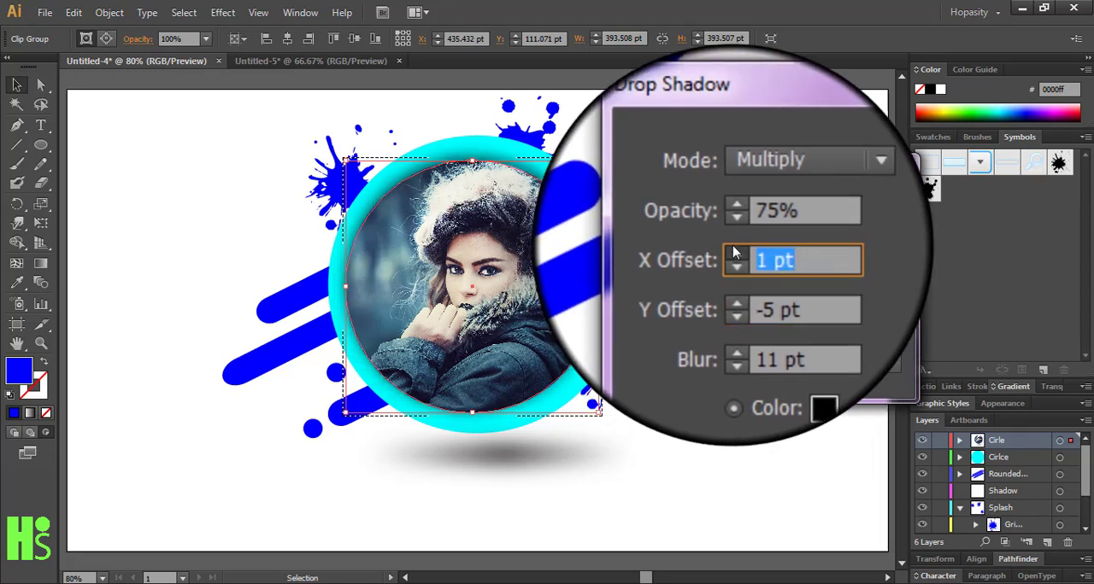
pyautogui.click(733, 249)
pyautogui.click(733, 249)
pyautogui.click(733, 249)
pyautogui.click(733, 250)
# Lower the shadow's opacity by a few percent, apply the drop shadow to the portrait, and deselect it
pyautogui.click(733, 238)
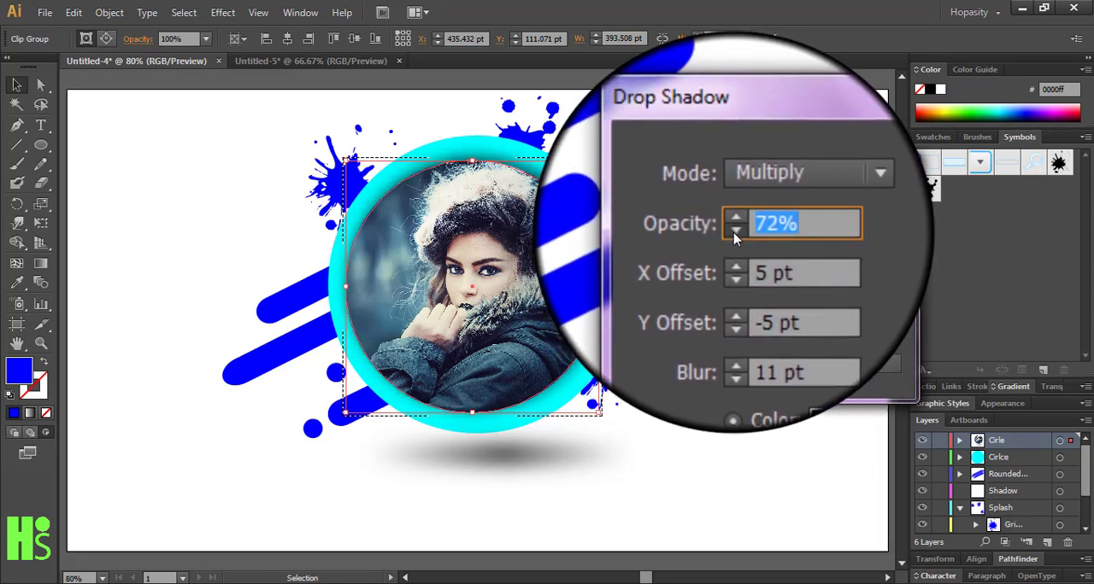
pyautogui.click(733, 239)
pyautogui.click(733, 239)
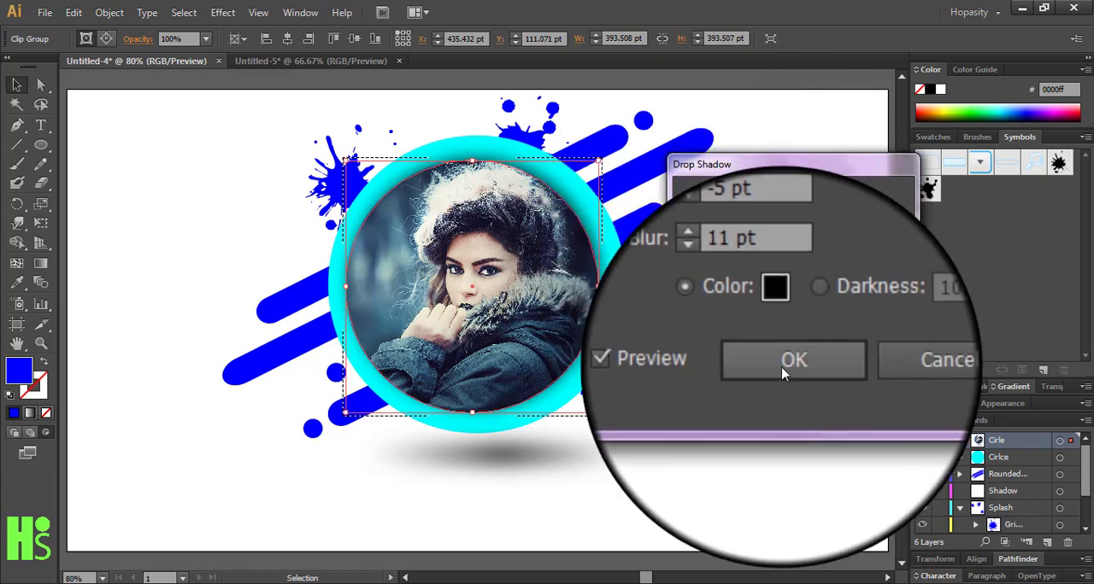
pyautogui.click(781, 367)
pyautogui.click(773, 370)
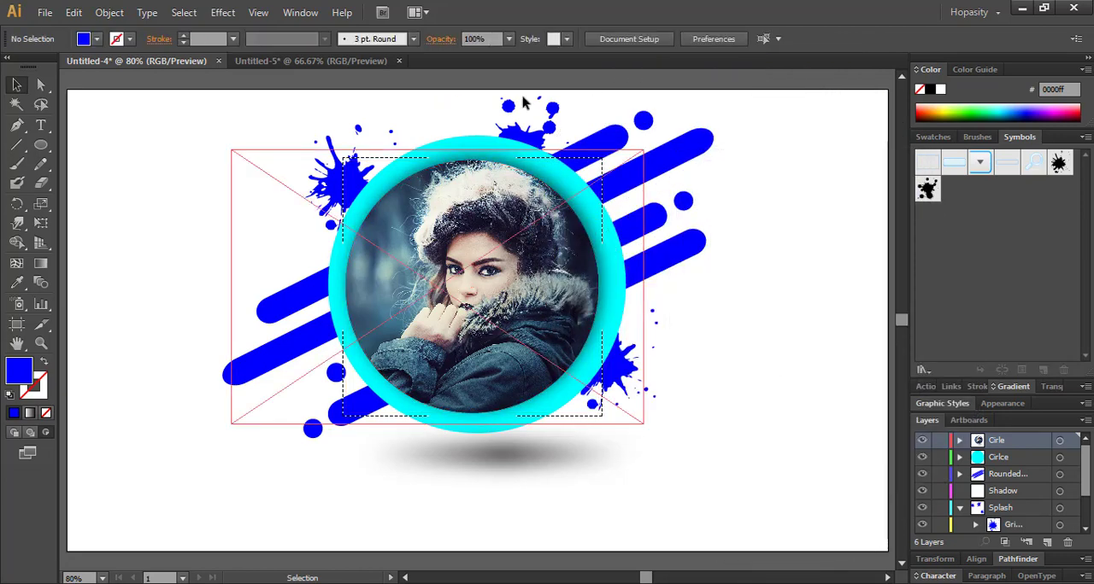